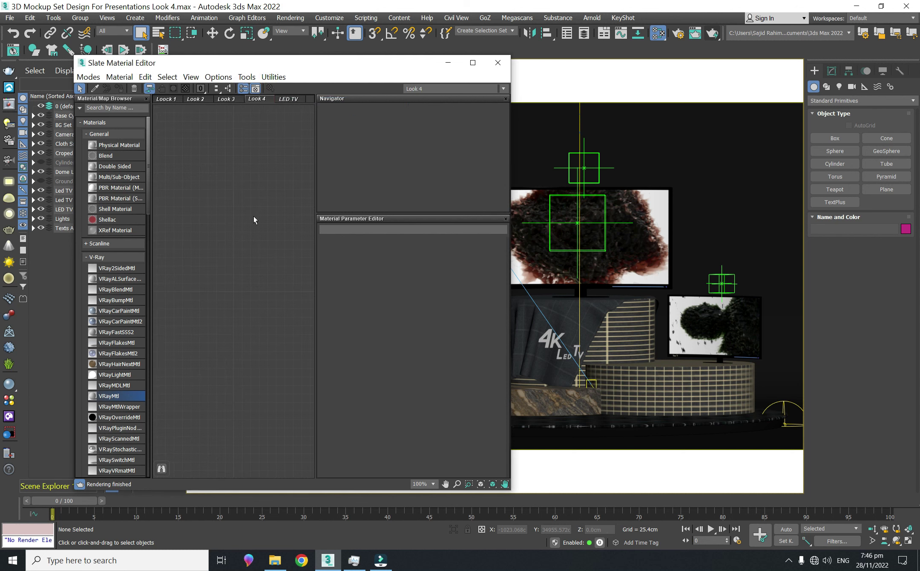
Add a new VRayMtl material to the Look 4 view and open its parameters.
drag(267, 174, 267, 174)
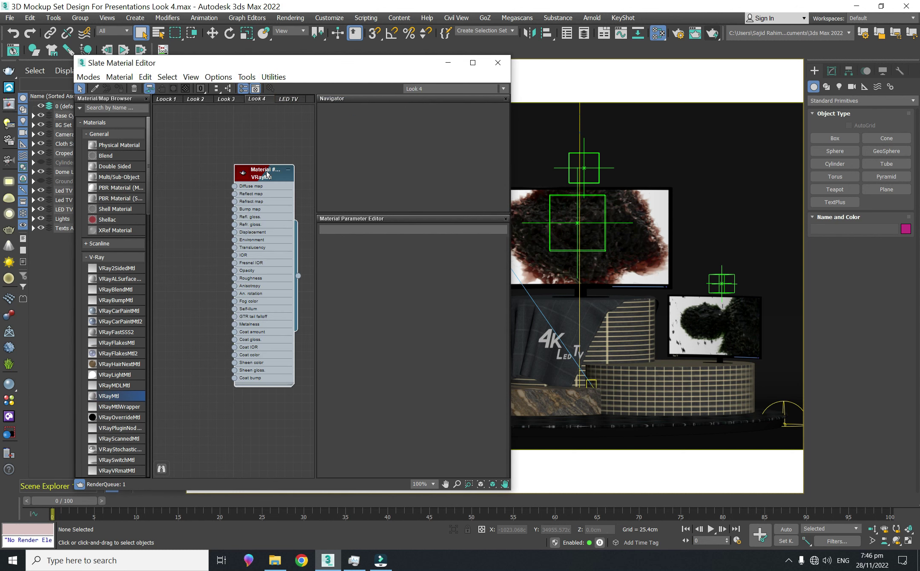
double_click(252, 204)
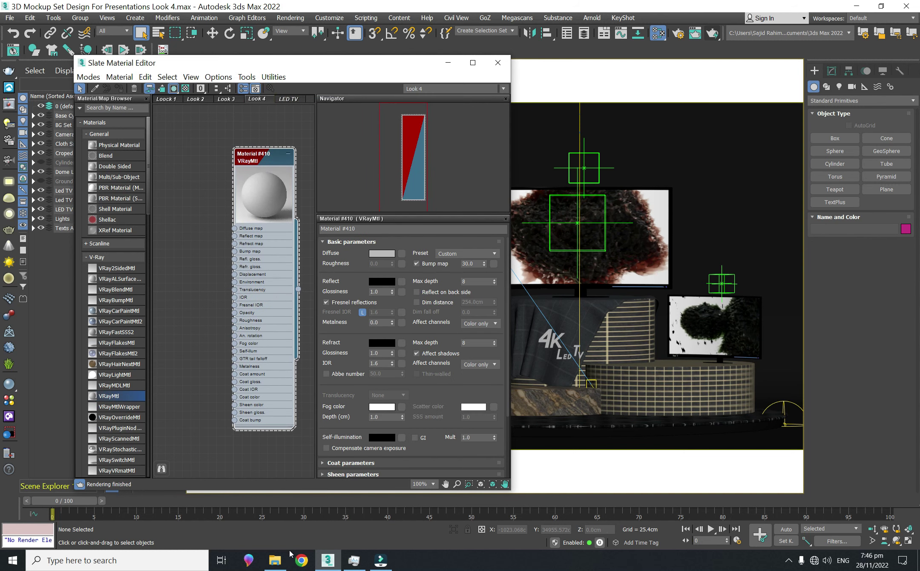
In File Explorer, open the Marble White 1 texture folder and copy its name.
click(275, 560)
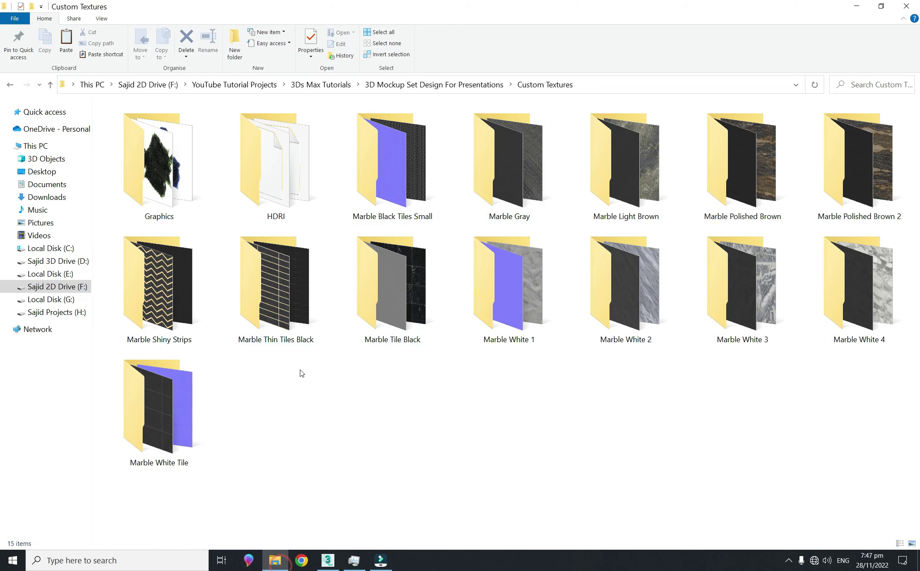
double_click(524, 312)
click(679, 83)
drag(680, 84, 433, 86)
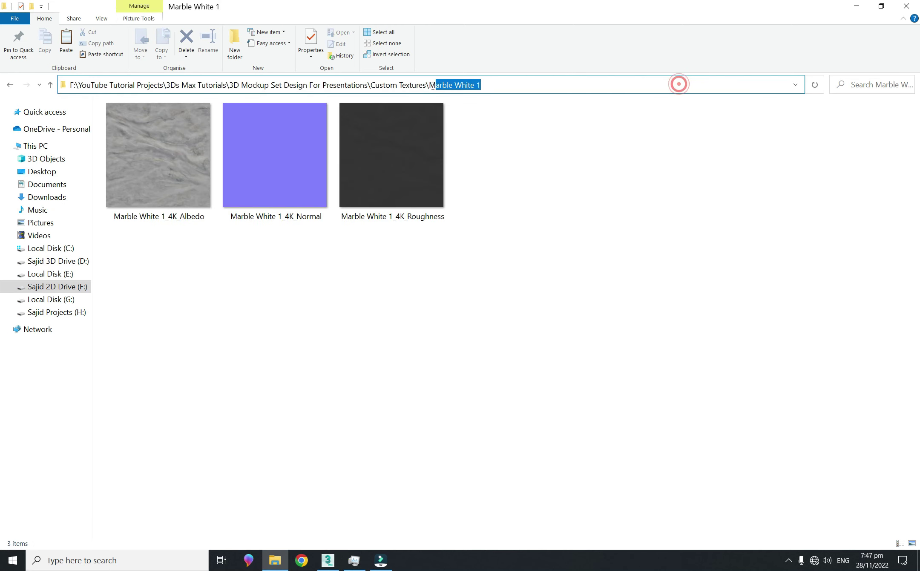
right_click(444, 87)
click(467, 120)
Load the Marble White 1 Albedo and Normal textures into 3ds Max and connect them to the Diffuse map and Bump map.
drag(143, 206, 293, 524)
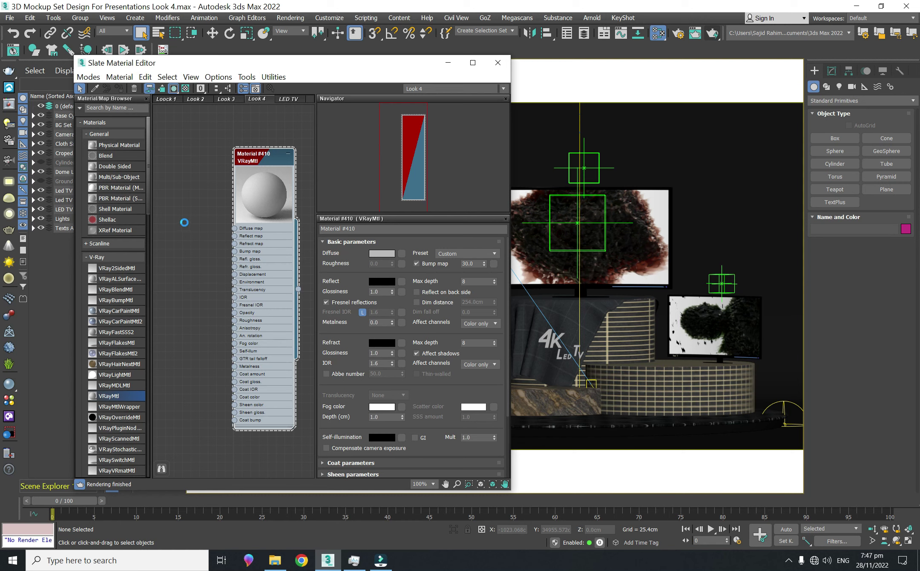
drag(222, 227, 239, 233)
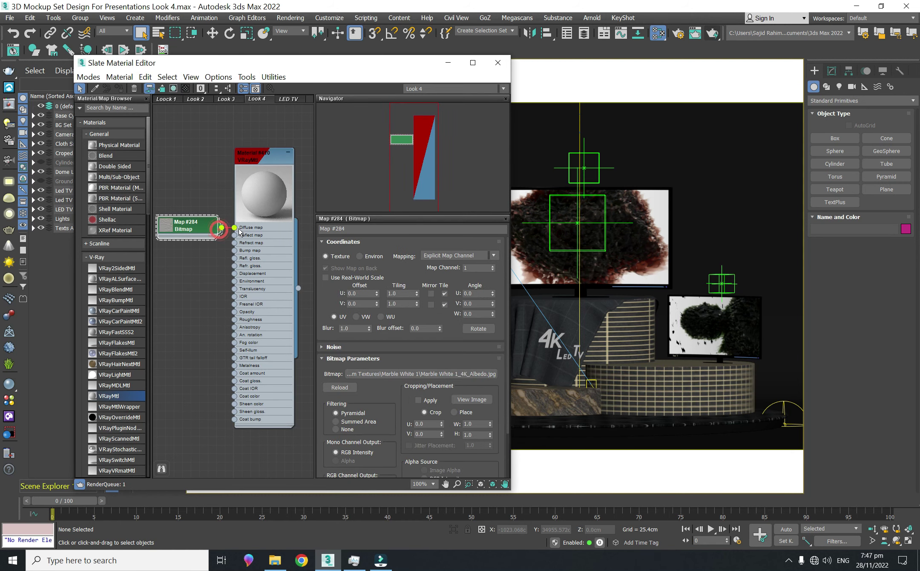
click(275, 561)
drag(308, 208, 231, 252)
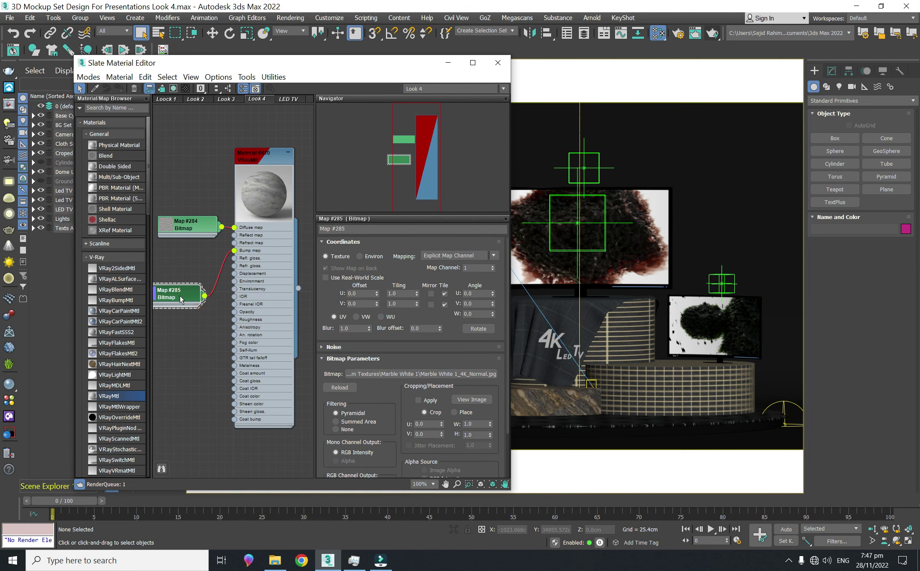
drag(180, 300, 184, 269)
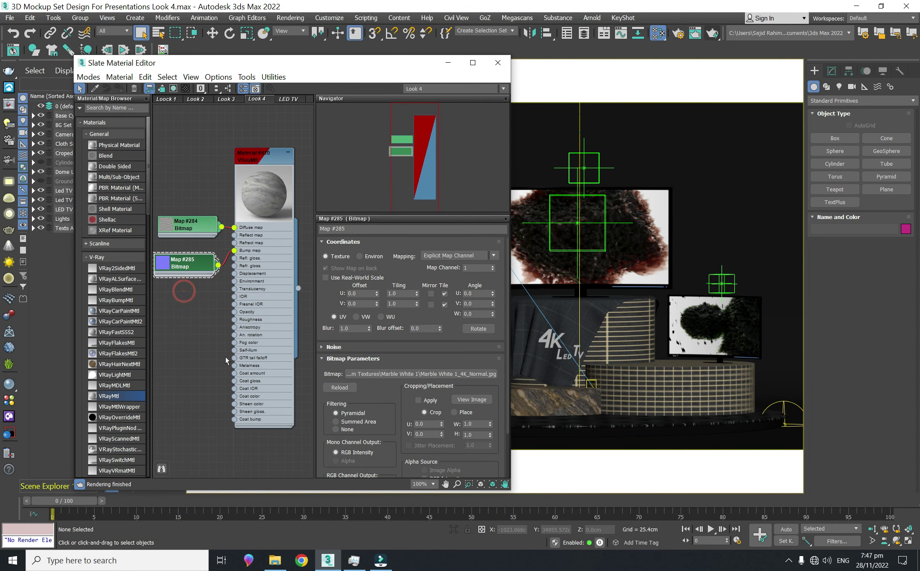
Load the Marble White 1 Roughness texture from File Explorer and connect it to the material's Roughness slot.
click(276, 562)
drag(371, 167, 235, 319)
drag(181, 329, 199, 320)
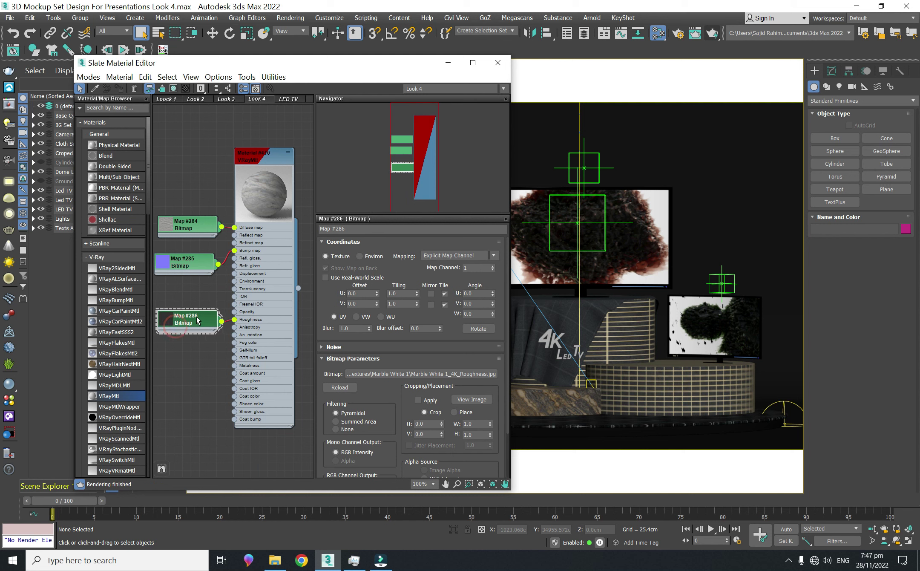
Rename the new VRayMtl material as Marble White 1.
scroll(246, 260, up, 4)
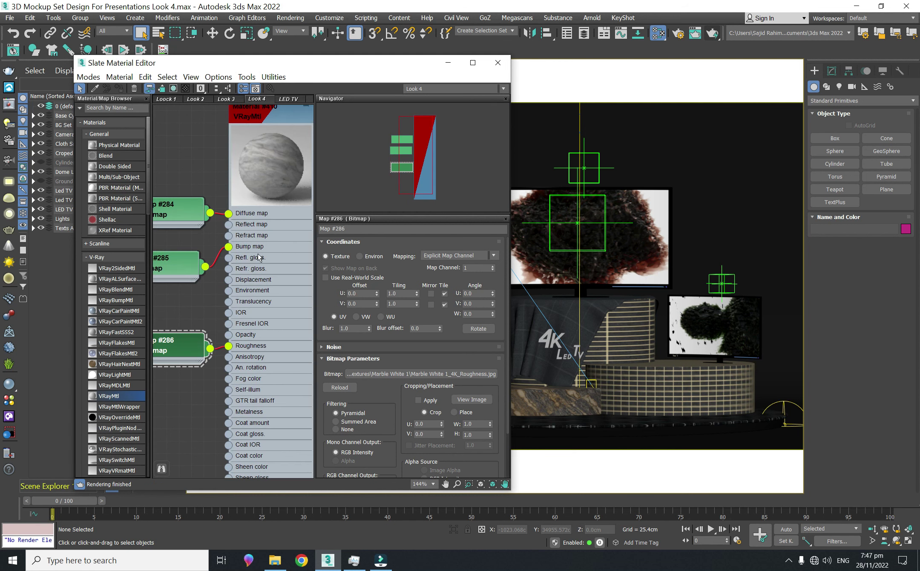
double_click(255, 254)
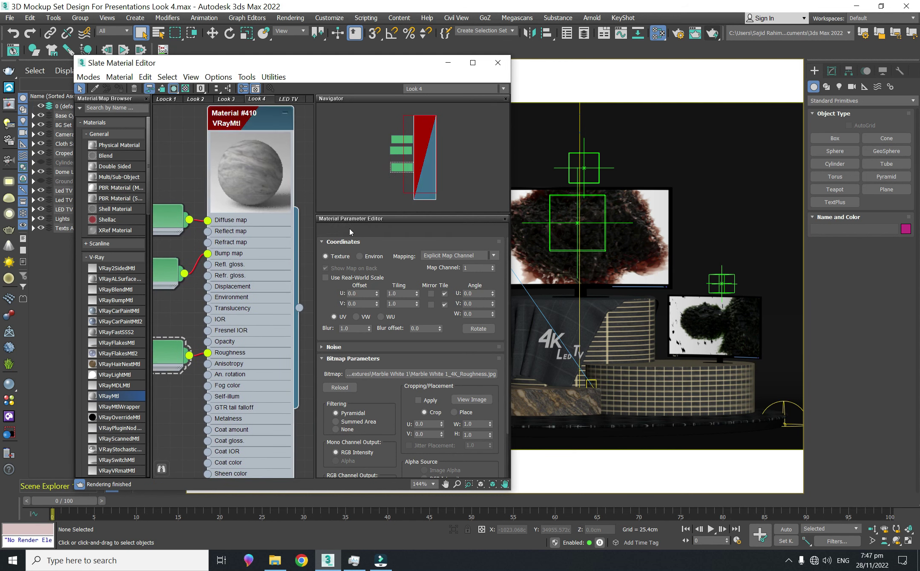
drag(359, 229, 305, 229)
text(Marble White 1)
Set the Marble White 1 material's Reflect color to a light grey with value 210.
click(377, 281)
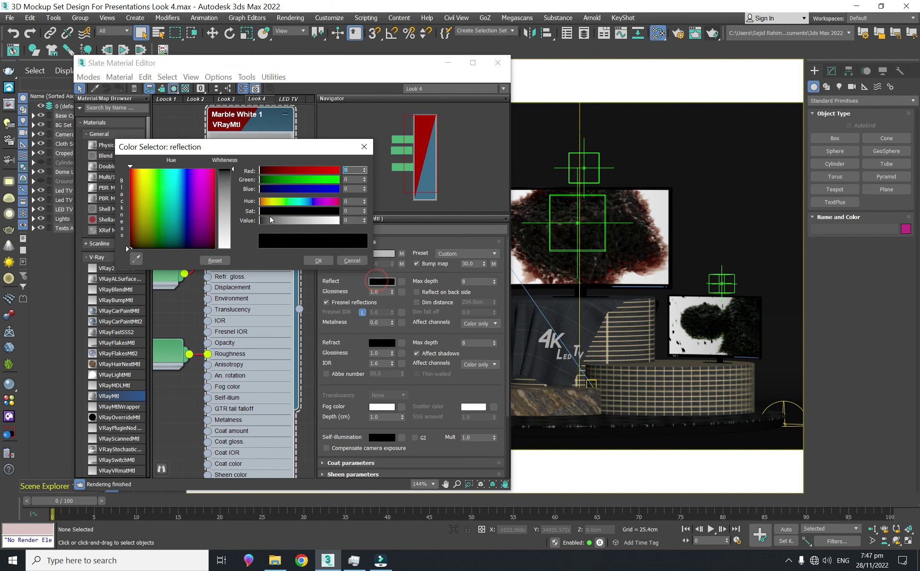
click(232, 225)
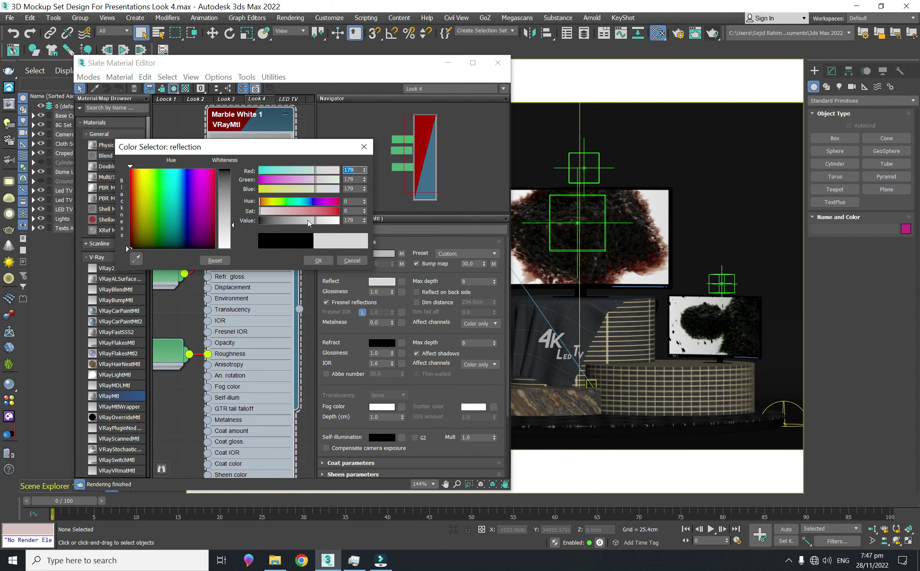
drag(318, 220, 320, 220)
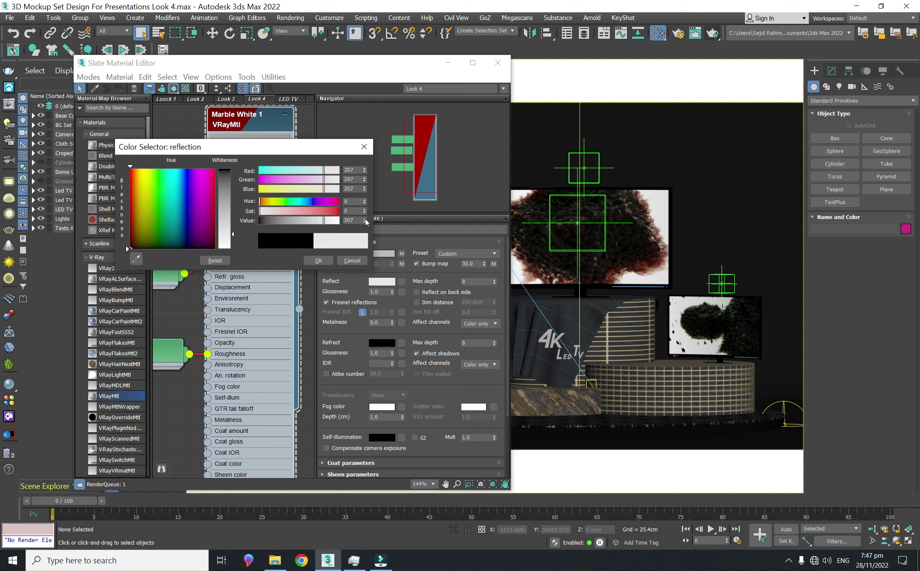
click(320, 261)
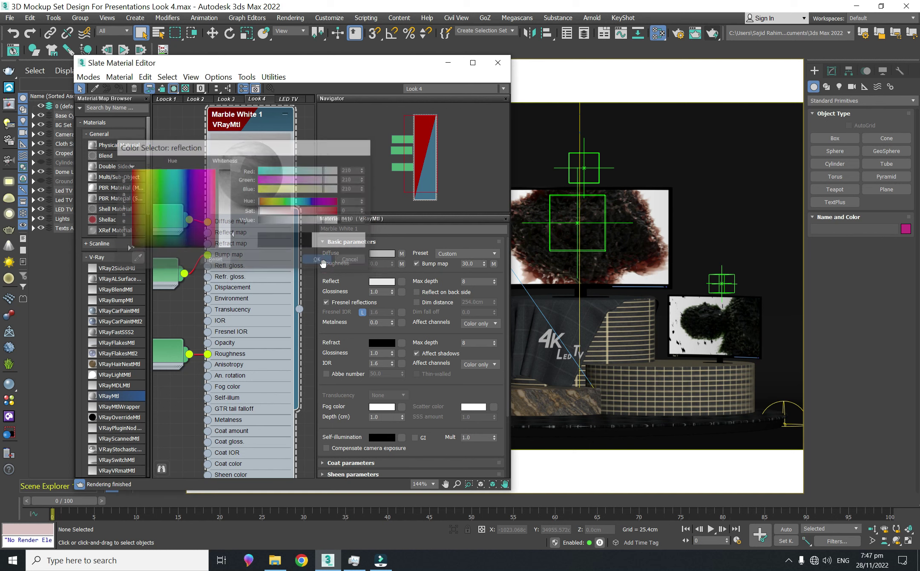
In the Custom Textures folder in File Explorer, copy the Marble White 2 folder's name and open that folder.
drag(379, 68, 315, 56)
scroll(199, 234, down, 5)
middle_drag(213, 345, 214, 306)
click(213, 353)
click(275, 561)
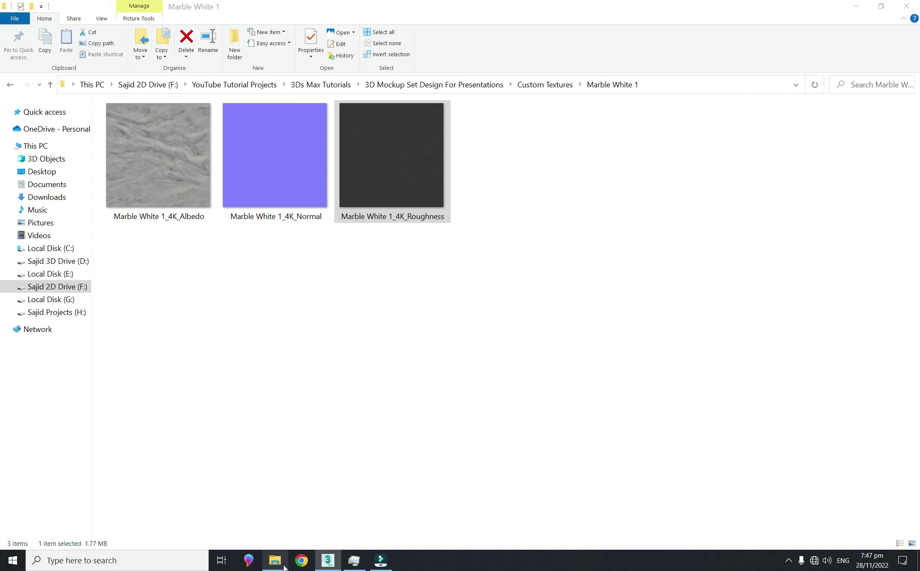
click(554, 84)
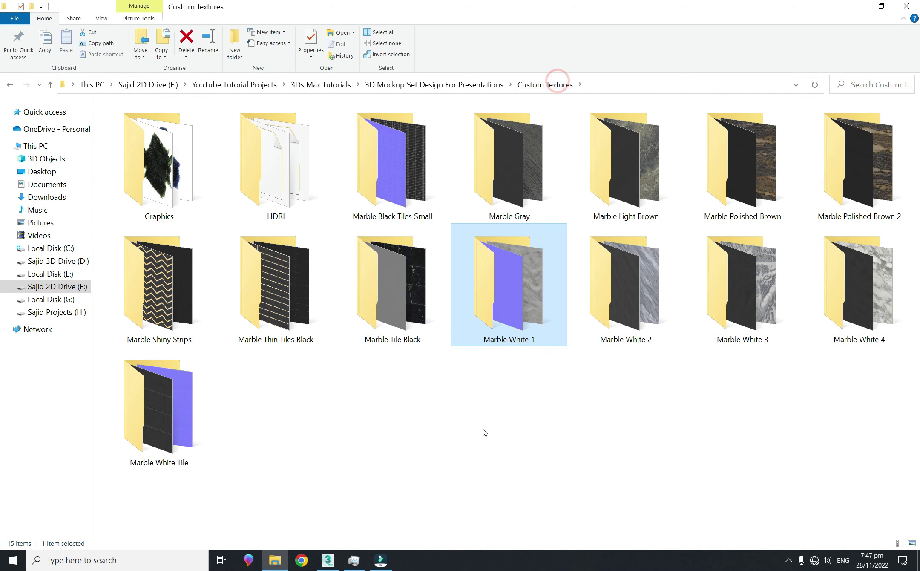
click(641, 316)
click(631, 345)
right_click(630, 341)
click(656, 375)
click(646, 311)
double_click(646, 311)
drag(166, 151, 167, 326)
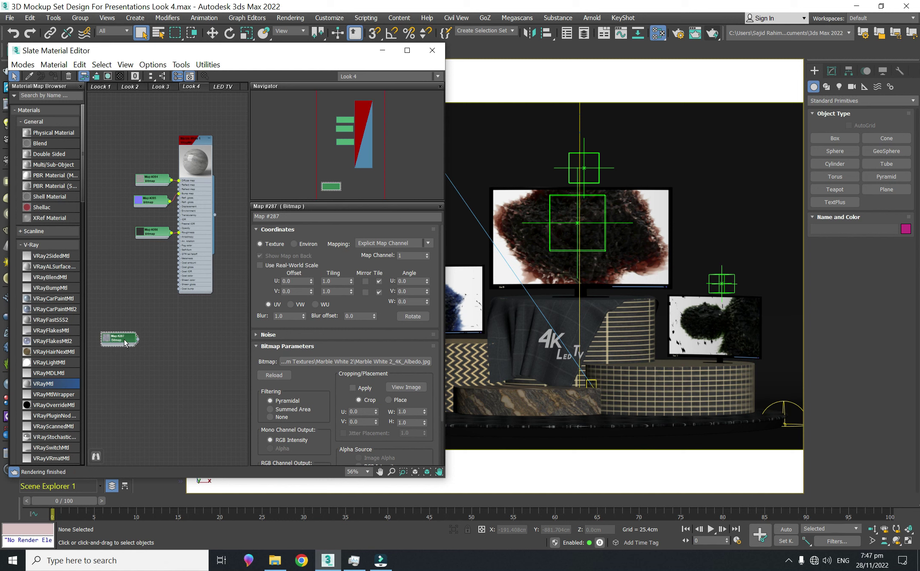
drag(138, 327, 138, 324)
mouse_move(209, 361)
mouse_down()
mouse_move(201, 217)
mouse_move(224, 349)
mouse_up()
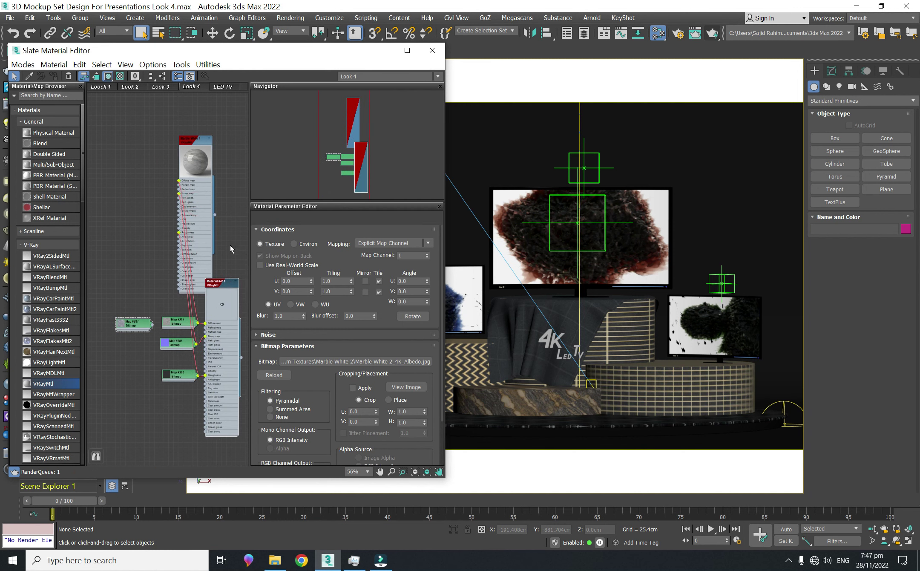
key(ctrl+z)
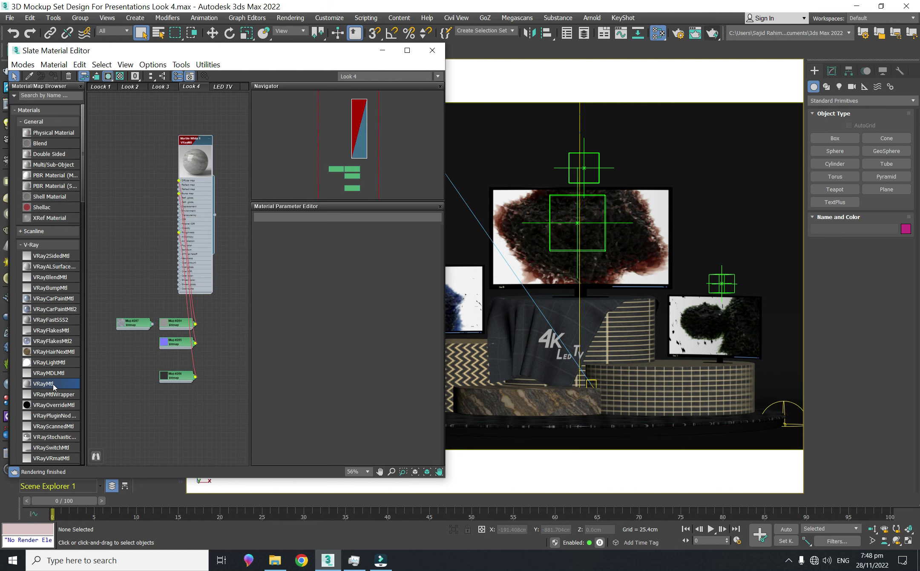
click(226, 298)
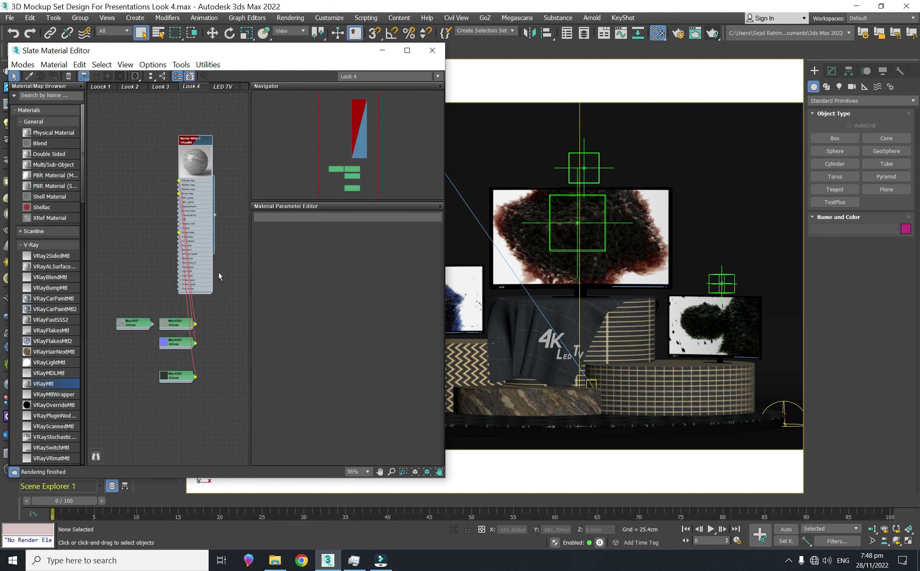
key(ctrl+z)
key(ctrl+z)
Rearrange the Marble White 1 node tree so its three bitmap nodes sit beside the material.
drag(199, 230, 141, 206)
click(189, 258)
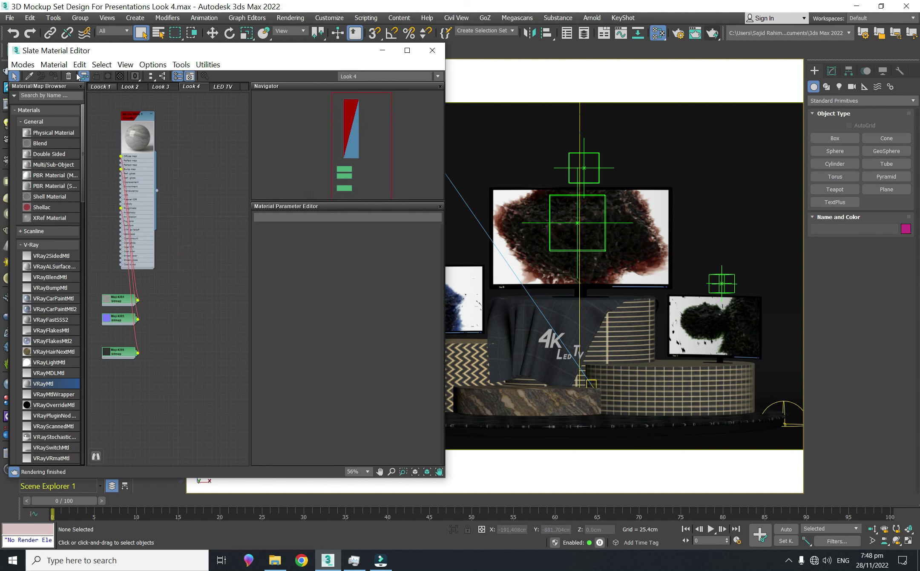
drag(148, 196, 181, 339)
scroll(202, 328, up, 2)
middle_drag(202, 328, 252, 302)
scroll(251, 303, up, 1)
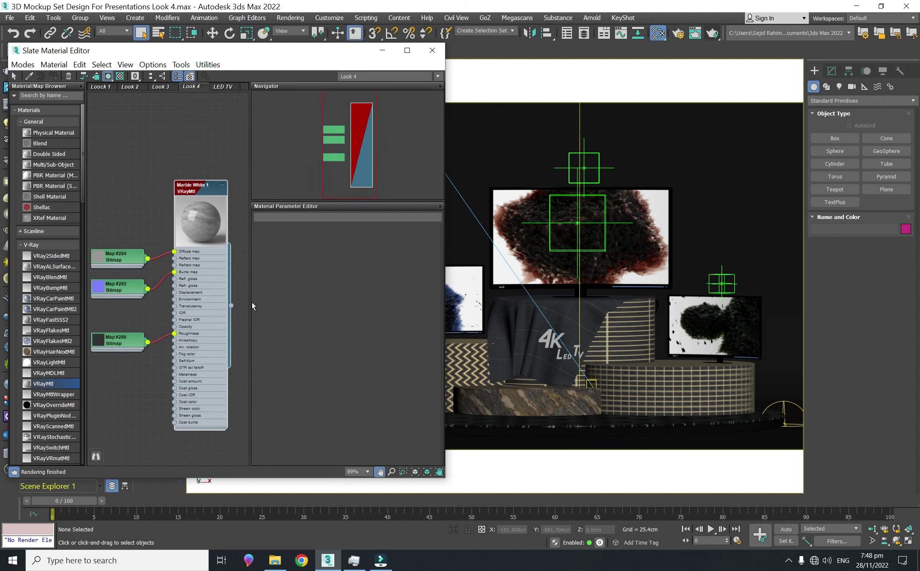
Check the Reflect color of the Marble White 1 material.
double_click(201, 289)
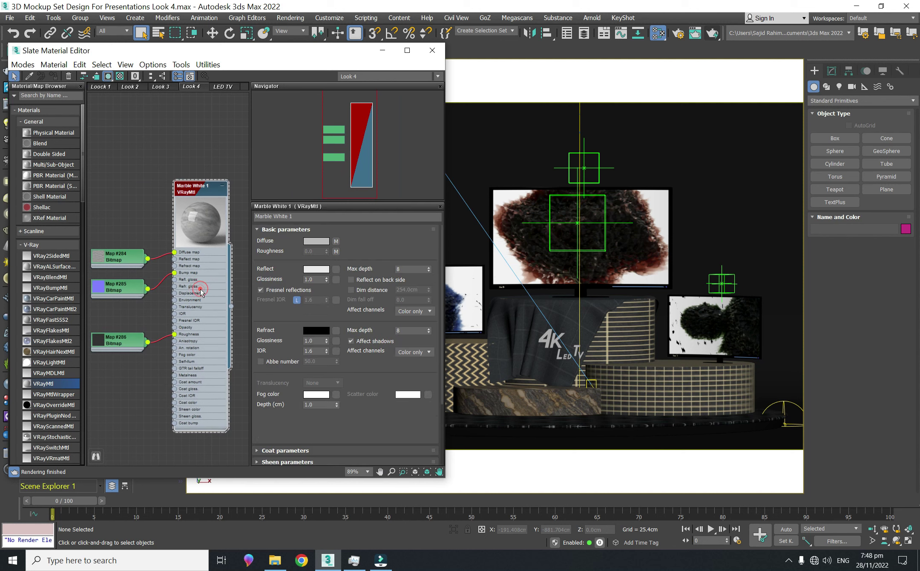
click(316, 269)
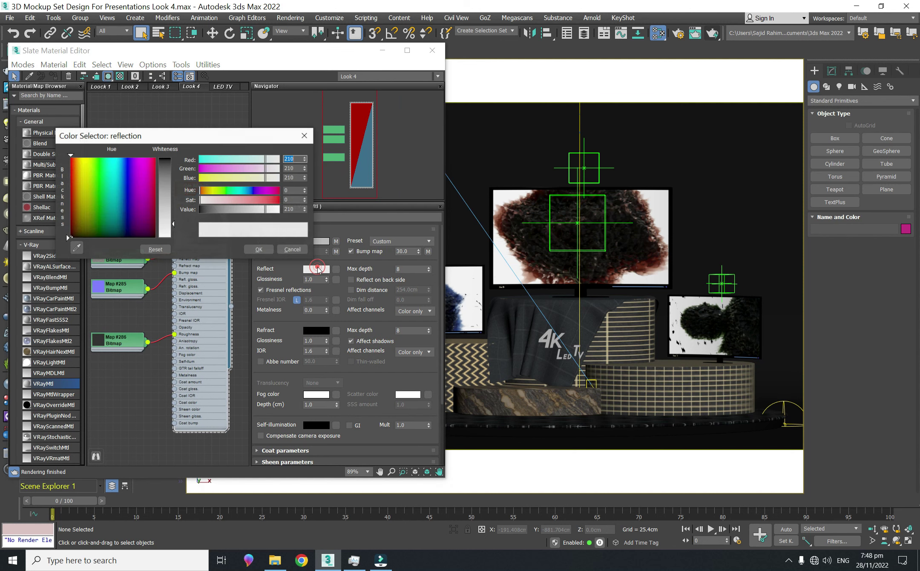
scroll(239, 278, down, 2)
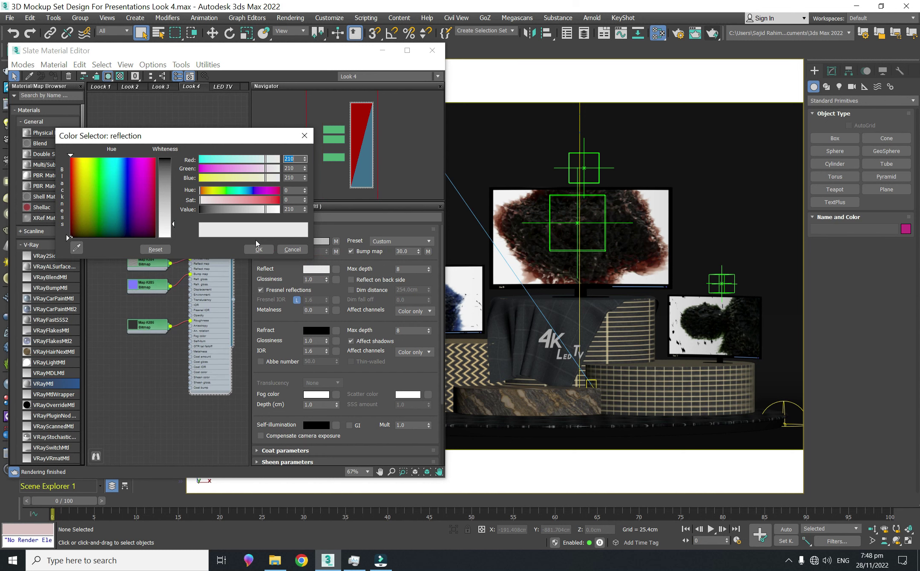
click(259, 249)
Add a second VRayMtl material below the first one and name it Marble White 2.
middle_drag(154, 371, 149, 251)
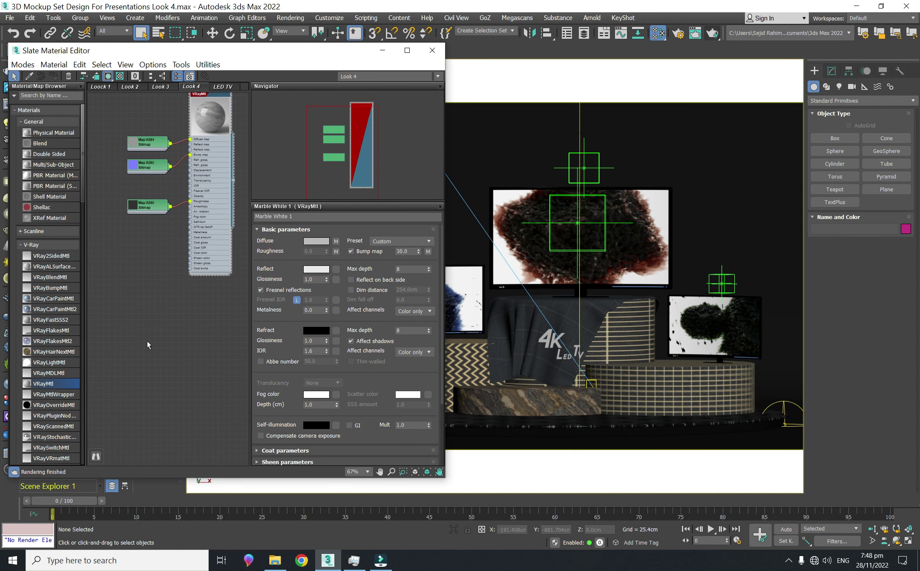
click(147, 352)
drag(207, 312, 208, 311)
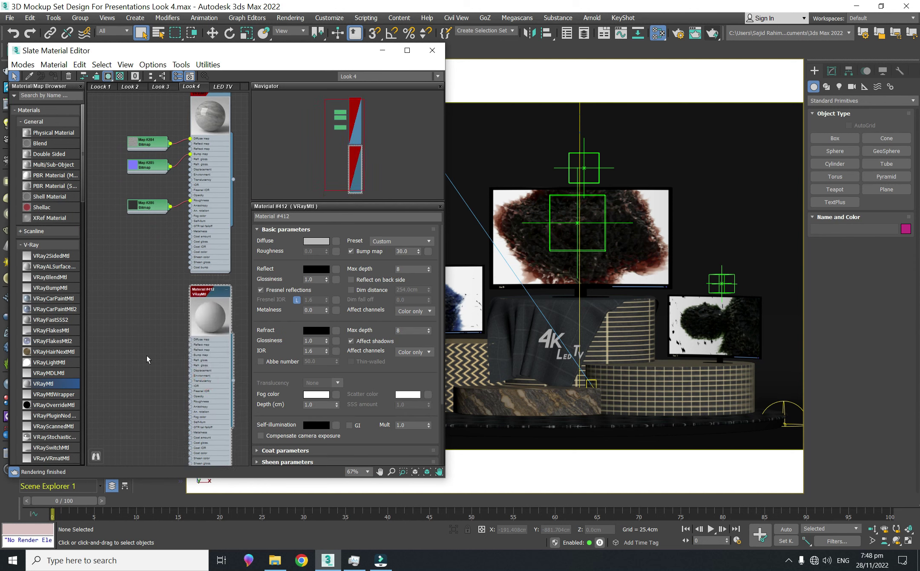
click(303, 218)
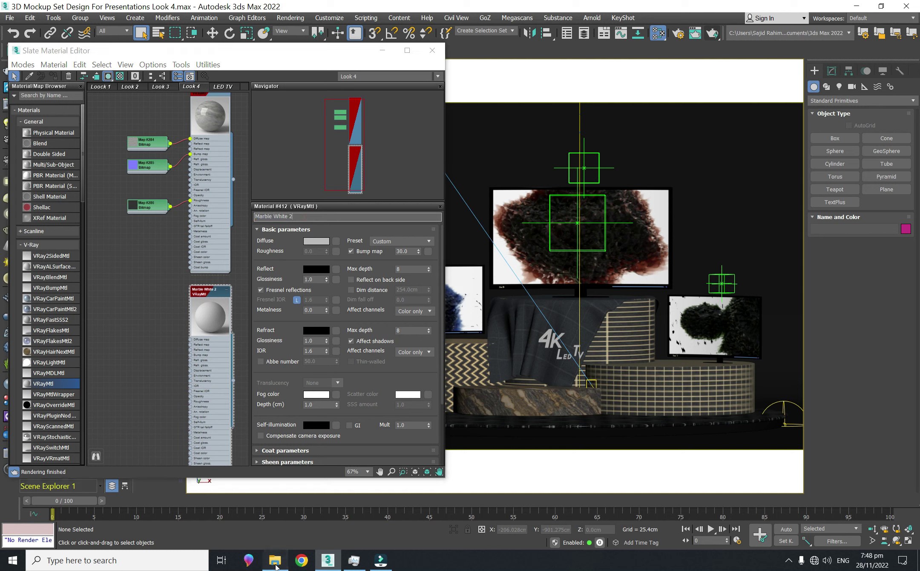
Load the Marble White 2 Albedo texture from File Explorer and connect it to the new material's Diffuse map.
click(274, 561)
drag(167, 147, 143, 322)
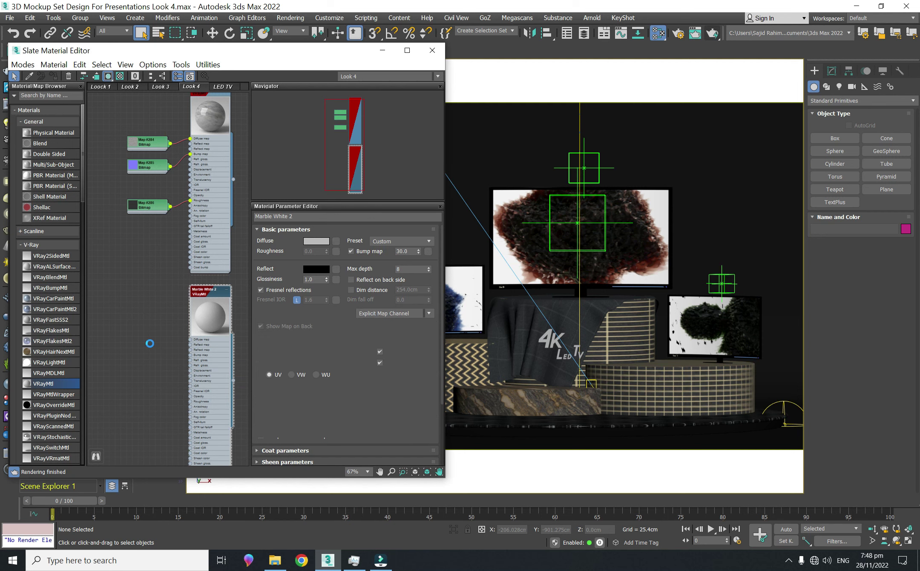
scroll(150, 344, up, 3)
middle_drag(195, 376, 156, 334)
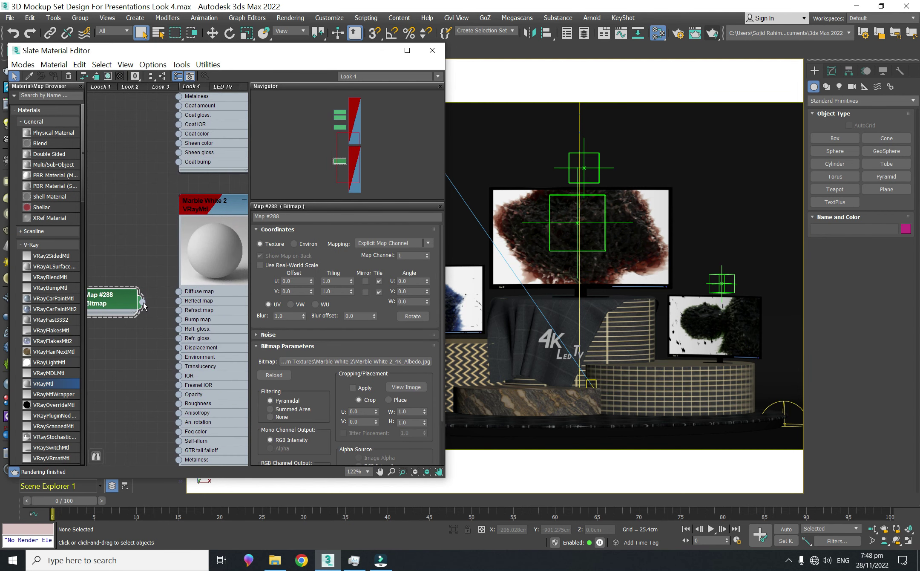
Load the Marble White 2 Roughness texture from File Explorer and connect it to the material's Roughness slot.
click(275, 560)
drag(280, 149, 114, 410)
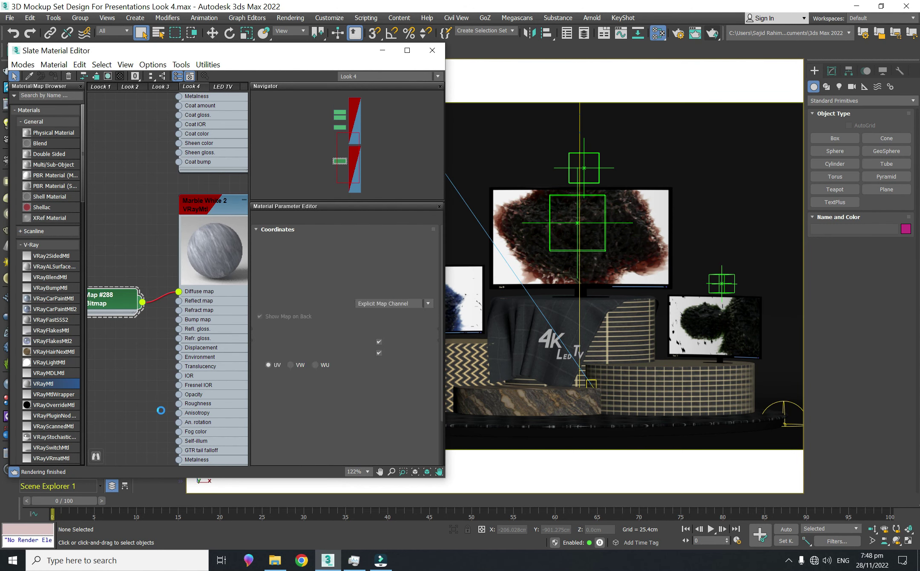
middle_drag(152, 344, 134, 353)
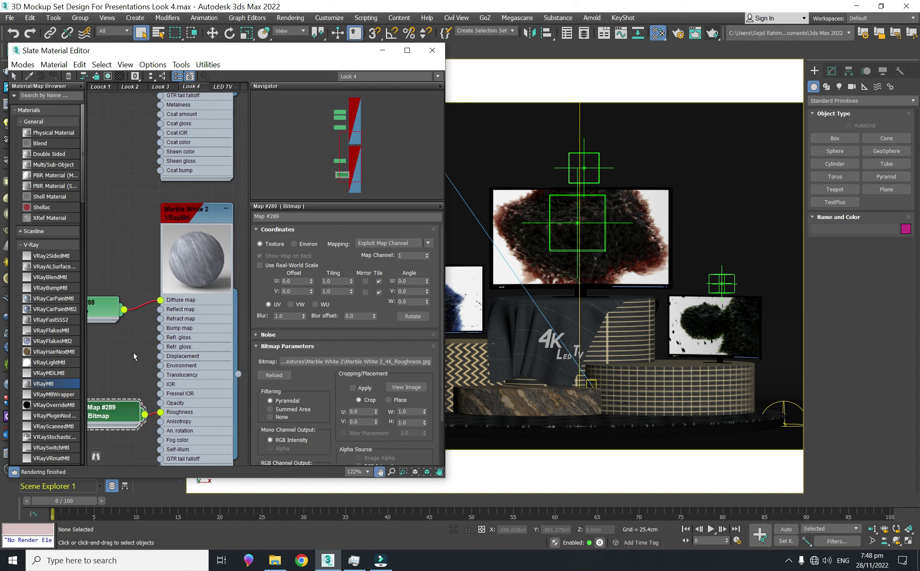
Set the Reflect color of the Marble White 2 material to a light grey with a value of 210.
double_click(204, 343)
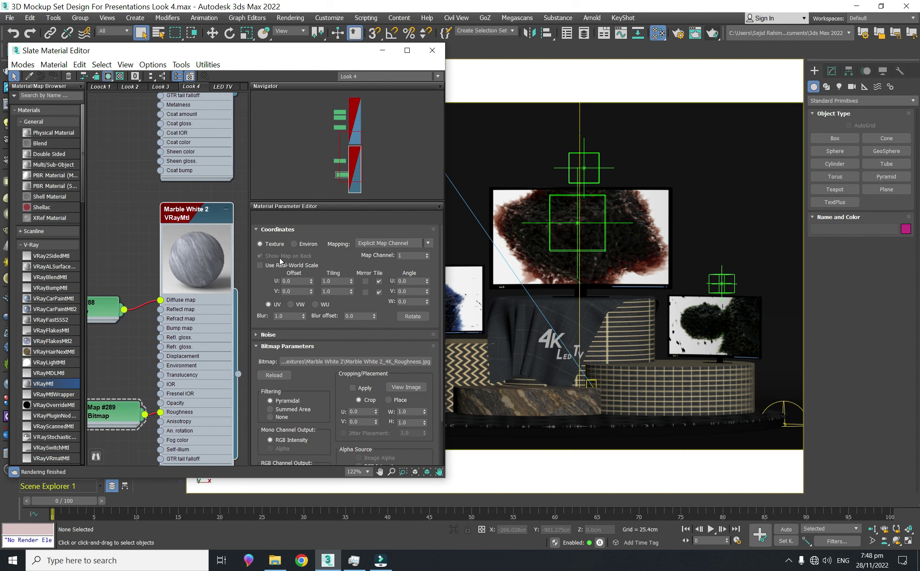
double_click(220, 323)
click(320, 270)
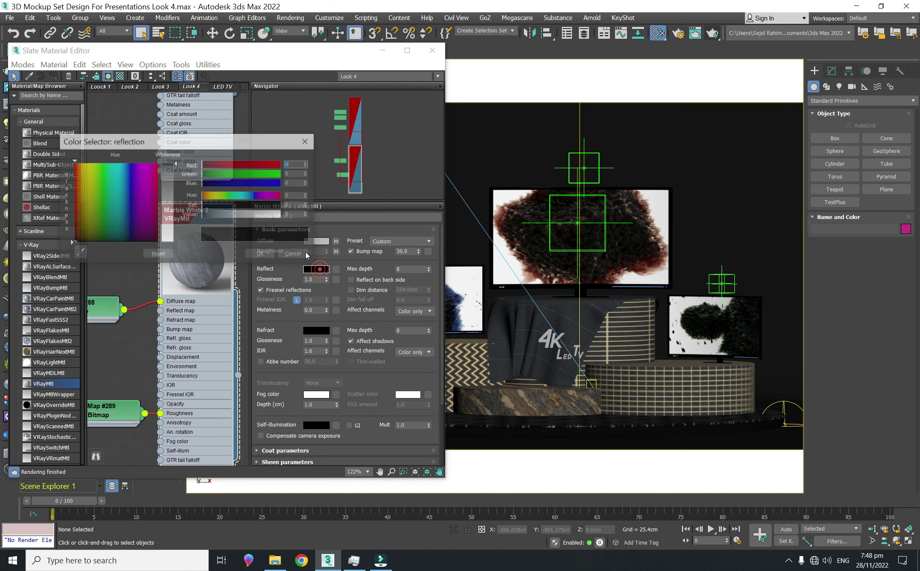
drag(241, 218, 269, 218)
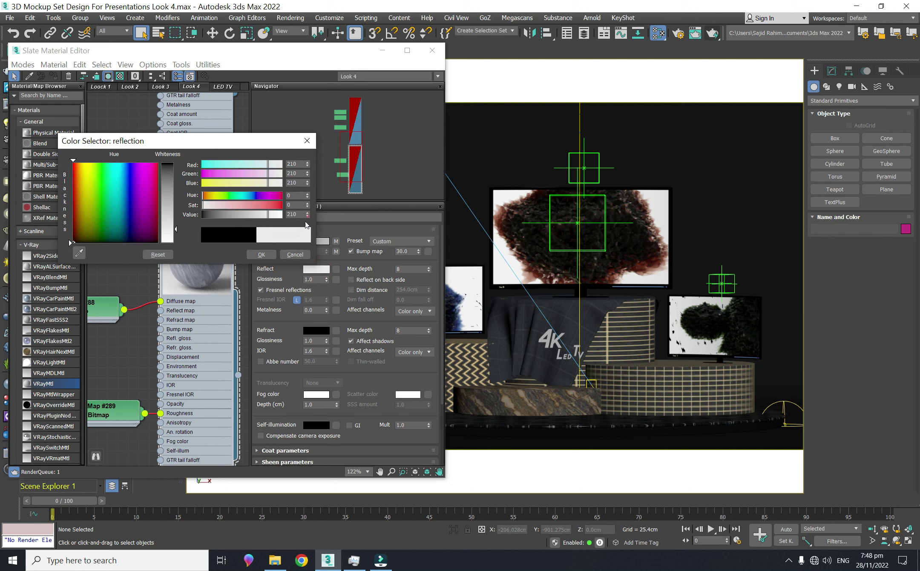
click(262, 254)
Load the Marble White 3 Albedo and Roughness textures from File Explorer into empty space below the Marble White 2 nodes.
scroll(201, 298, down, 3)
middle_drag(204, 320, 204, 243)
middle_drag(199, 382, 198, 289)
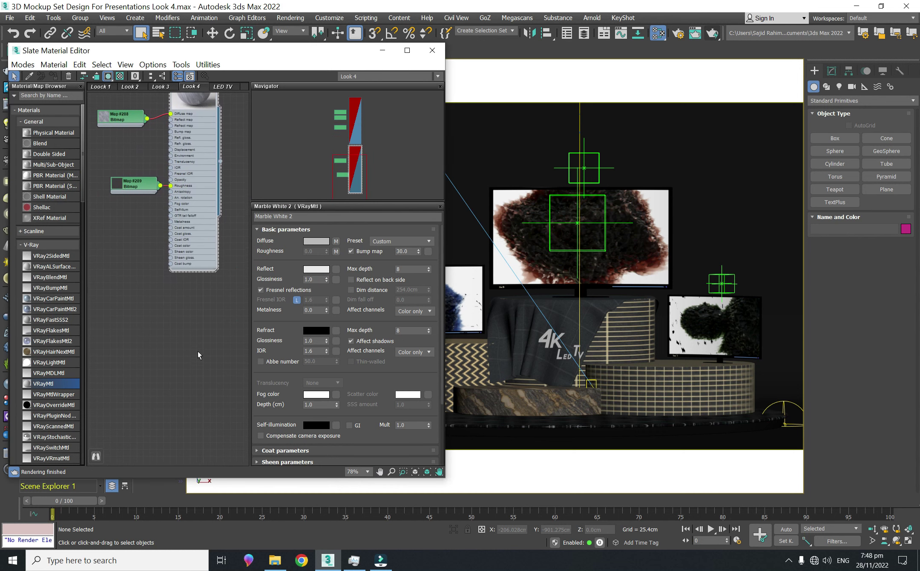
click(198, 355)
click(275, 560)
click(546, 85)
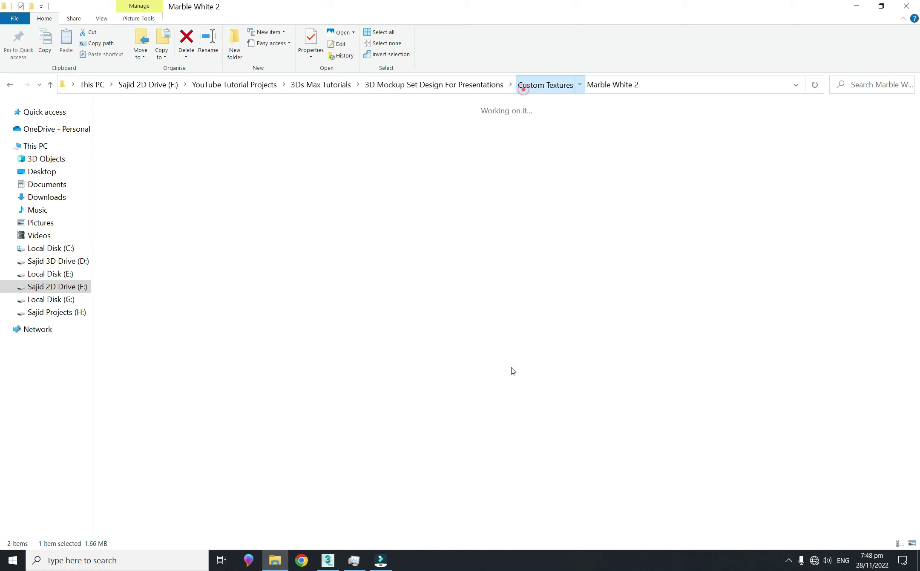
double_click(753, 294)
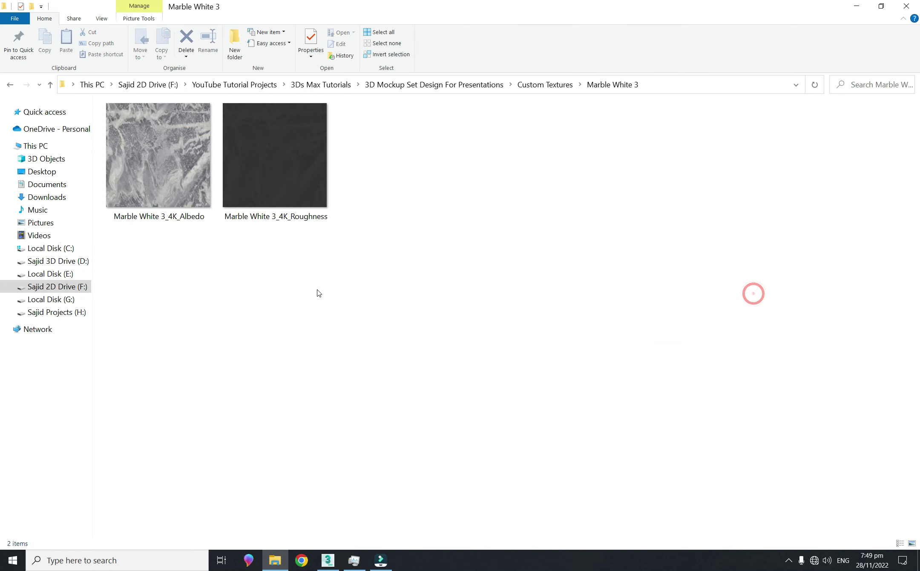
drag(168, 179, 116, 350)
click(174, 339)
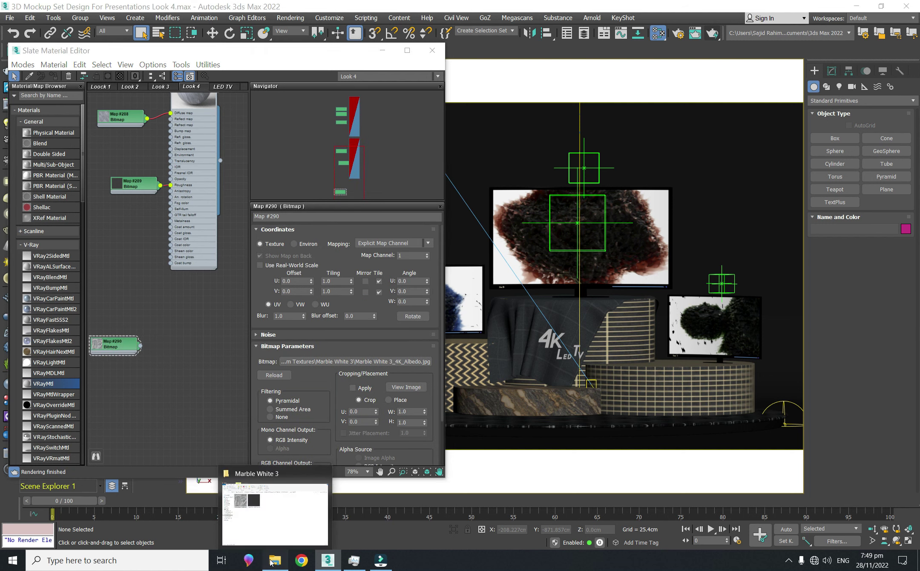
click(274, 561)
drag(300, 162, 123, 397)
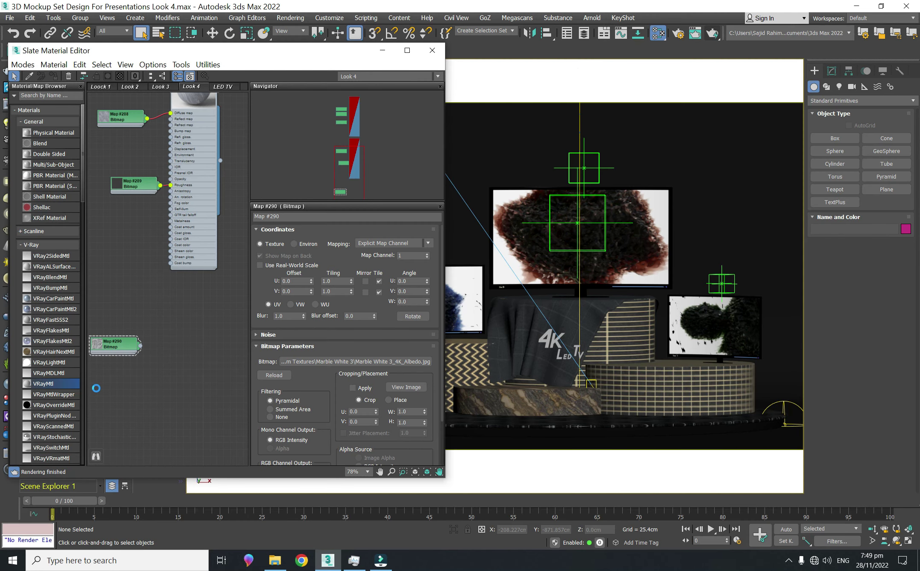
Add a VRayMtl material beside the two Marble White 3 bitmaps, enlarge its preview and align it under the material above.
drag(44, 383, 191, 379)
click(189, 404)
double_click(179, 379)
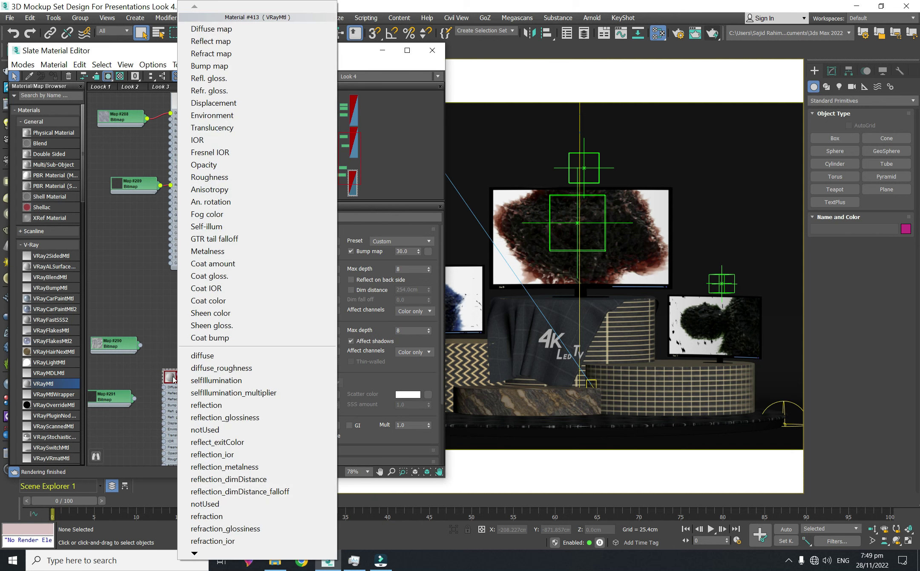
double_click(170, 376)
drag(206, 448, 213, 362)
click(790, 560)
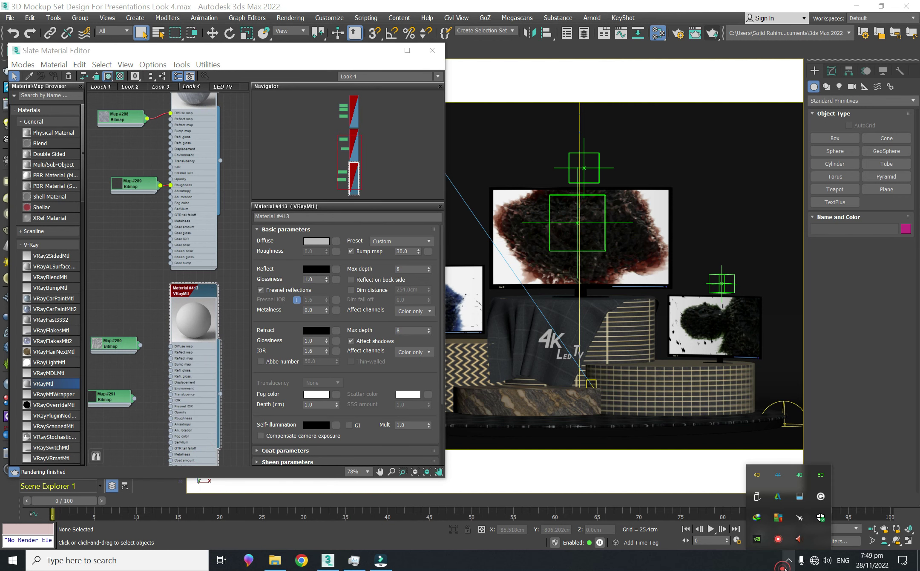
click(779, 540)
click(779, 540)
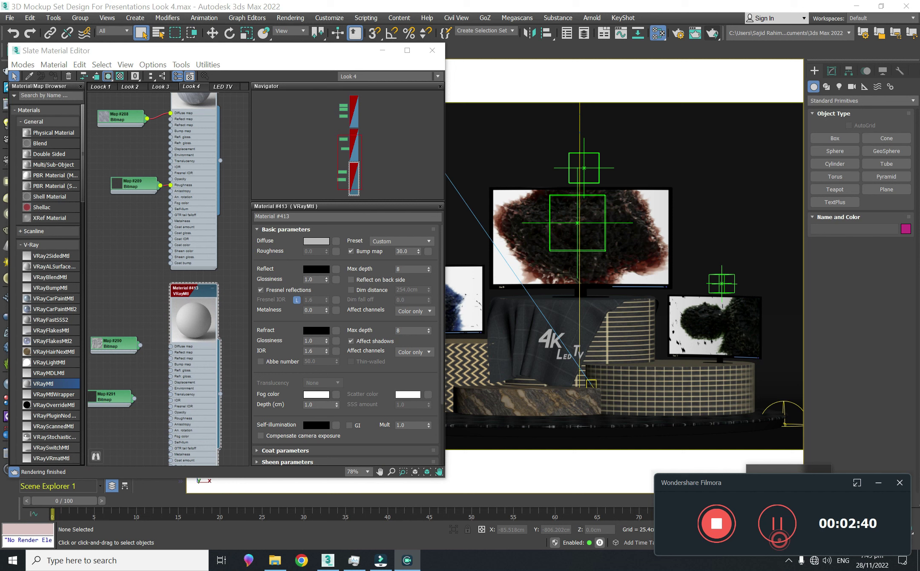
Connect the Marble White 3 Albedo bitmap to the new material's Diffuse map and the Roughness bitmap to its Roughness slot.
click(141, 345)
drag(166, 348, 141, 344)
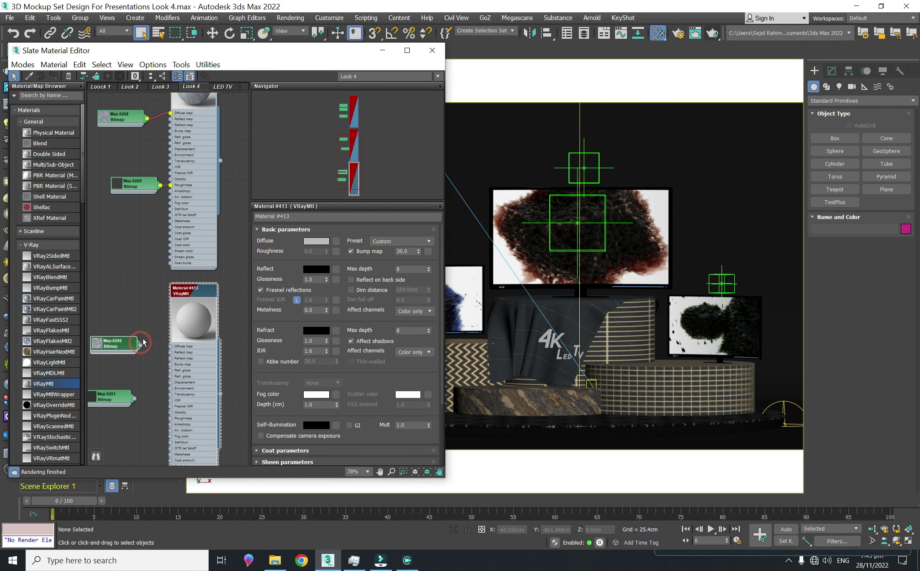
scroll(140, 344, up, 2)
middle_drag(140, 353, 138, 334)
drag(178, 330, 178, 331)
drag(120, 330, 128, 339)
click(146, 365)
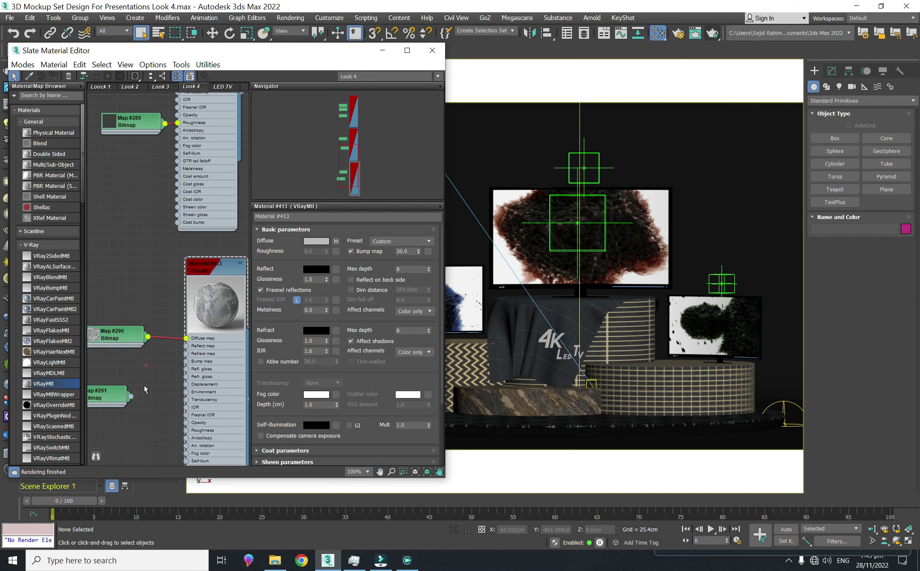
drag(176, 389, 175, 390)
click(160, 367)
scroll(164, 422, up, 2)
drag(197, 438, 192, 433)
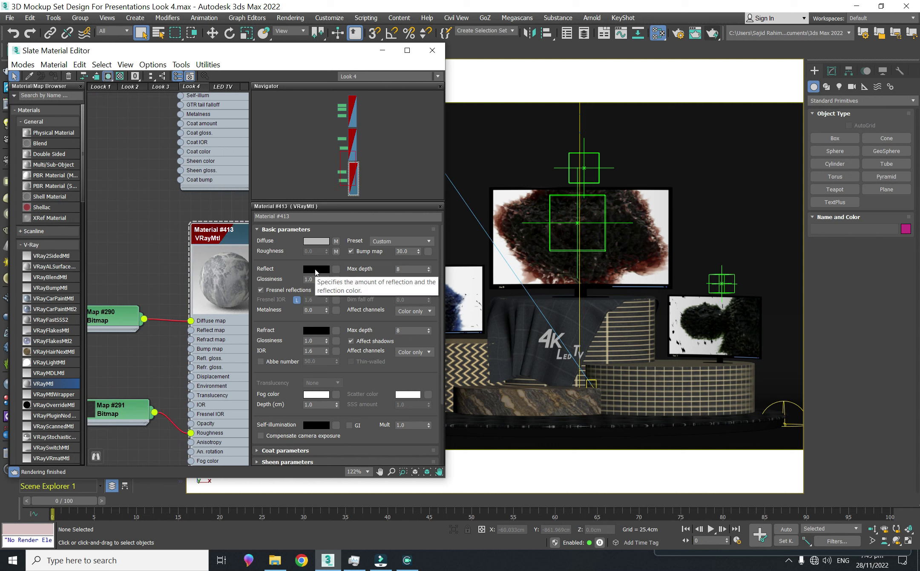
Set the Reflect color of the material using the Marble White 3 textures to a light grey.
click(316, 269)
drag(259, 213, 264, 212)
click(302, 214)
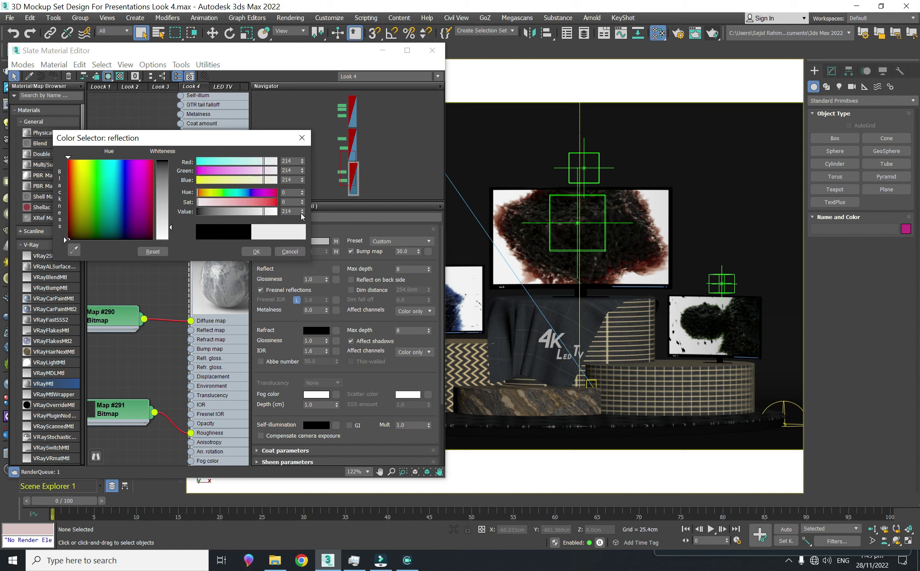
click(302, 213)
click(302, 213)
click(302, 214)
click(256, 252)
Rename the material with the Marble White 3 textures as Marble White 3.
scroll(192, 315, down, 2)
middle_drag(207, 378, 182, 327)
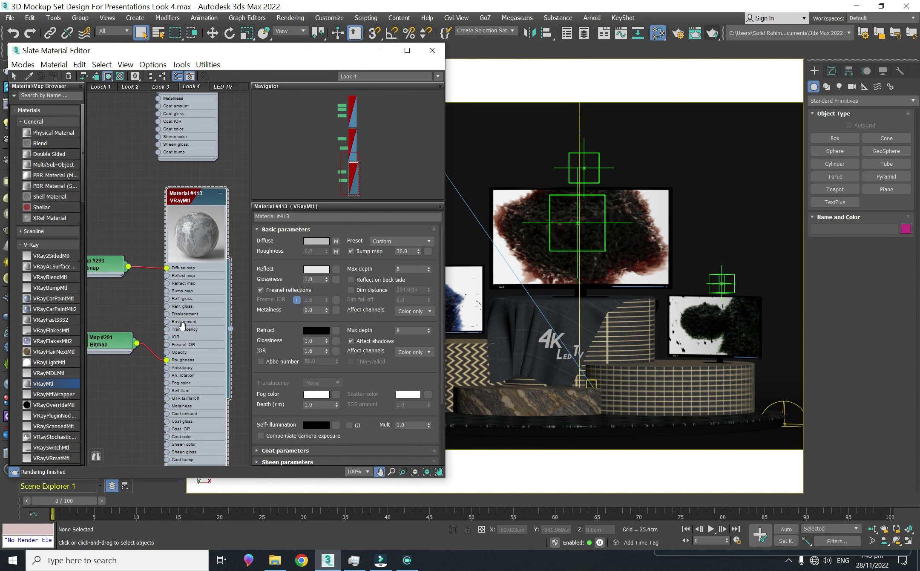
click(281, 562)
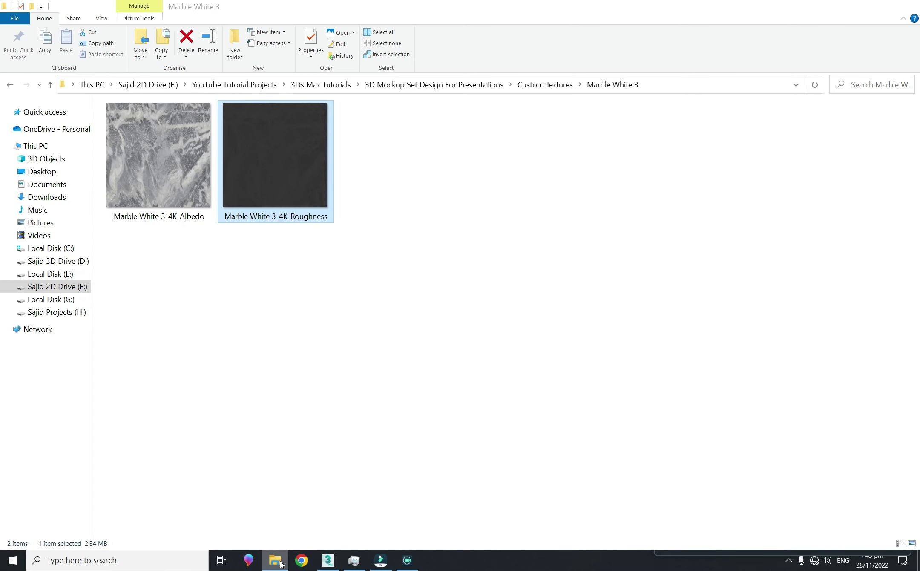
click(280, 562)
drag(297, 217, 238, 213)
text(Marble White 2)
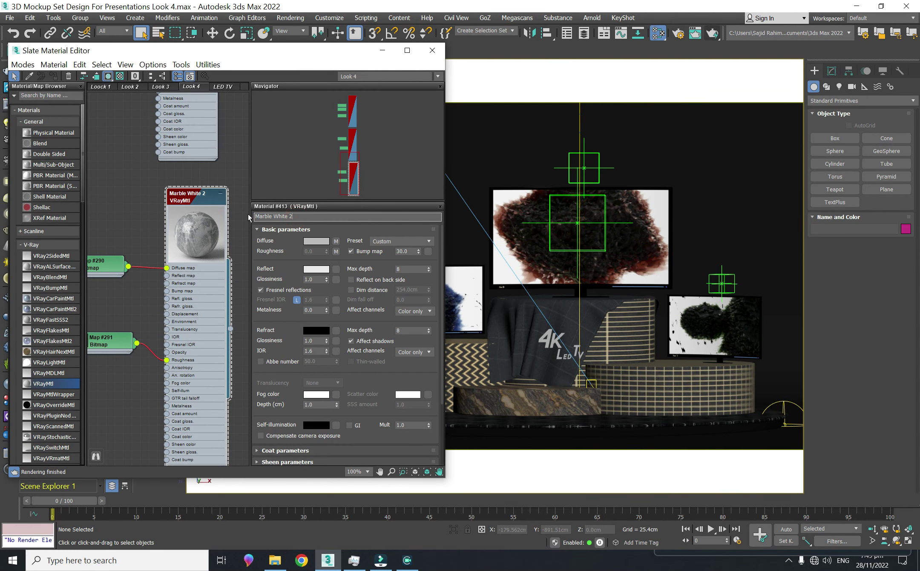
key(BackSpace)
text(3)
key(Return)
Load the Albedo texture from the Marble White 4 folder in File Explorer into empty space below the Marble White 3 nodes.
scroll(210, 245, down, 5)
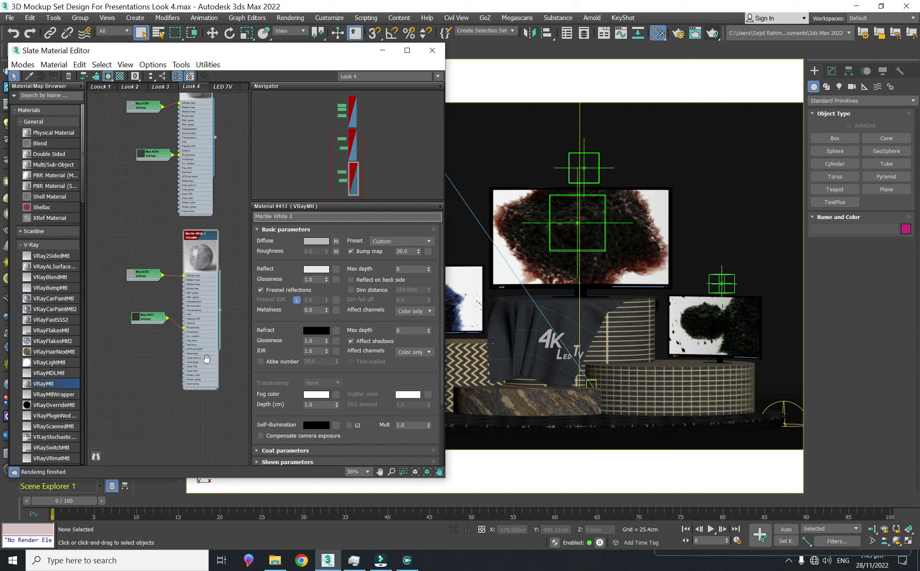
click(194, 398)
click(275, 561)
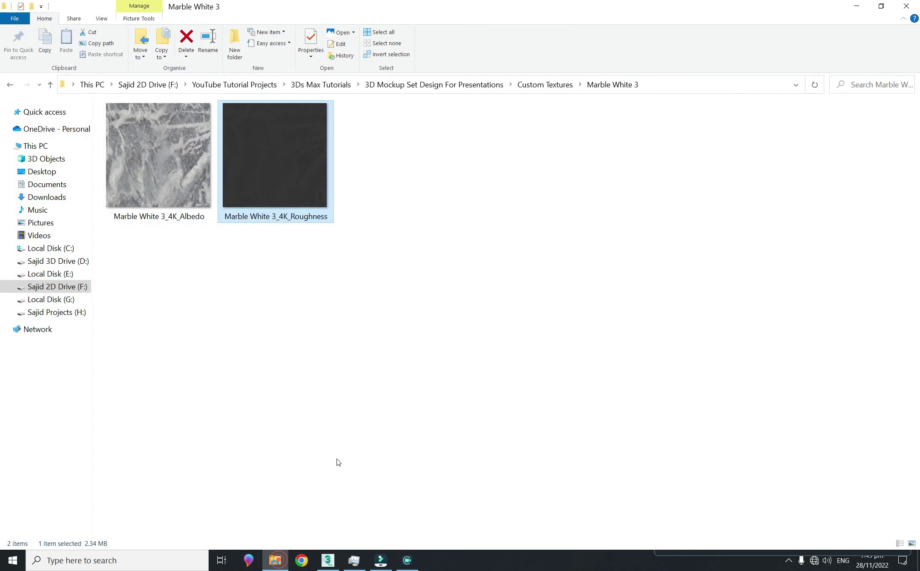
click(562, 84)
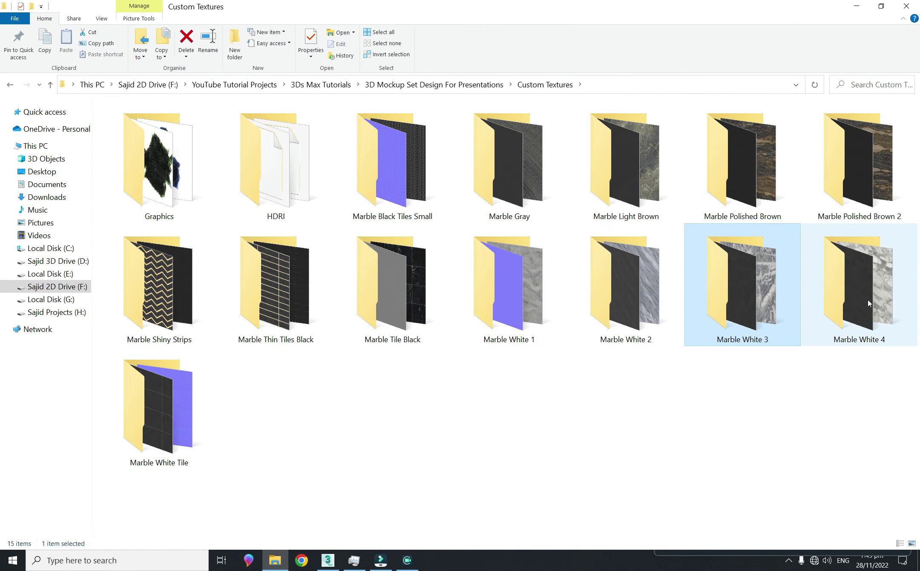
double_click(867, 300)
drag(170, 187, 205, 462)
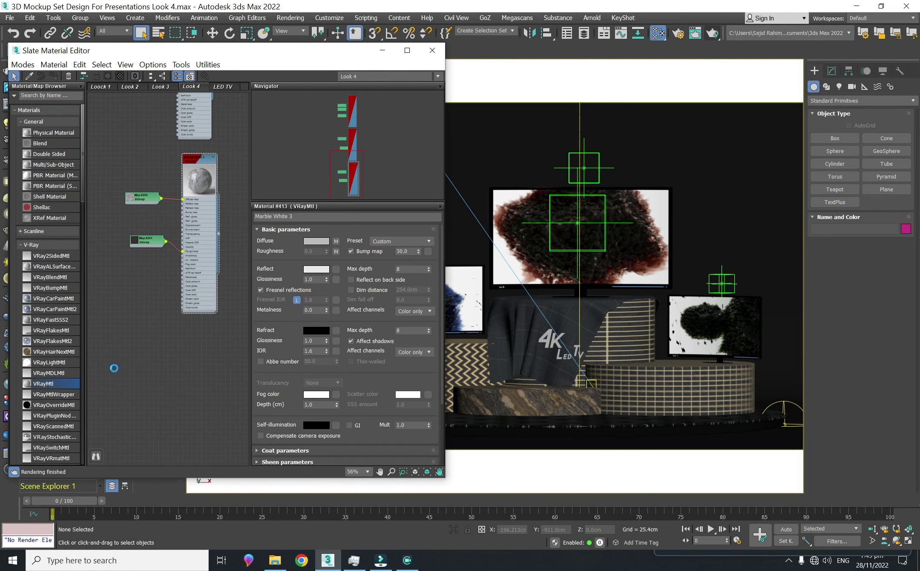
Add a VRayMtl material, load the Marble White 4 Roughness texture from File Explorer and arrange both bitmaps beside the material.
drag(50, 383, 182, 391)
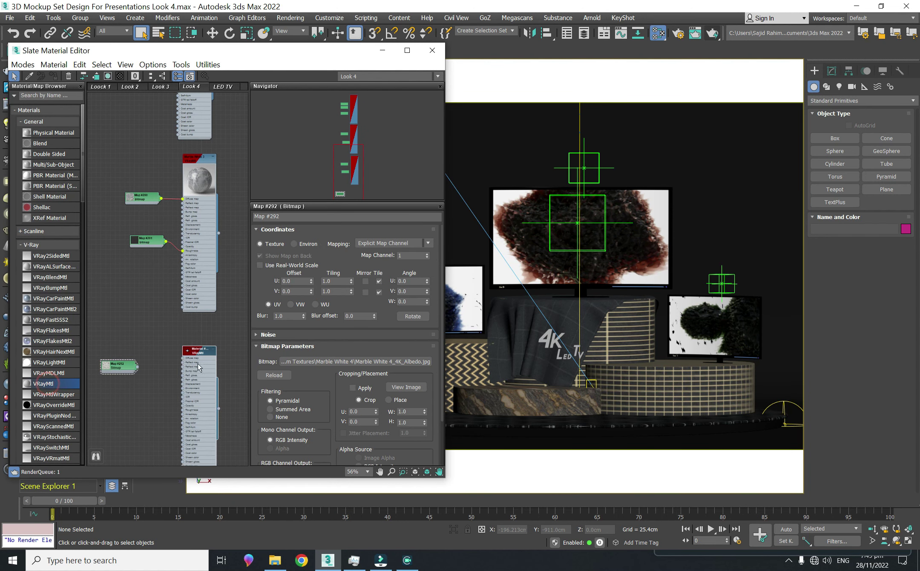
click(277, 566)
drag(311, 165, 127, 437)
drag(125, 401, 125, 404)
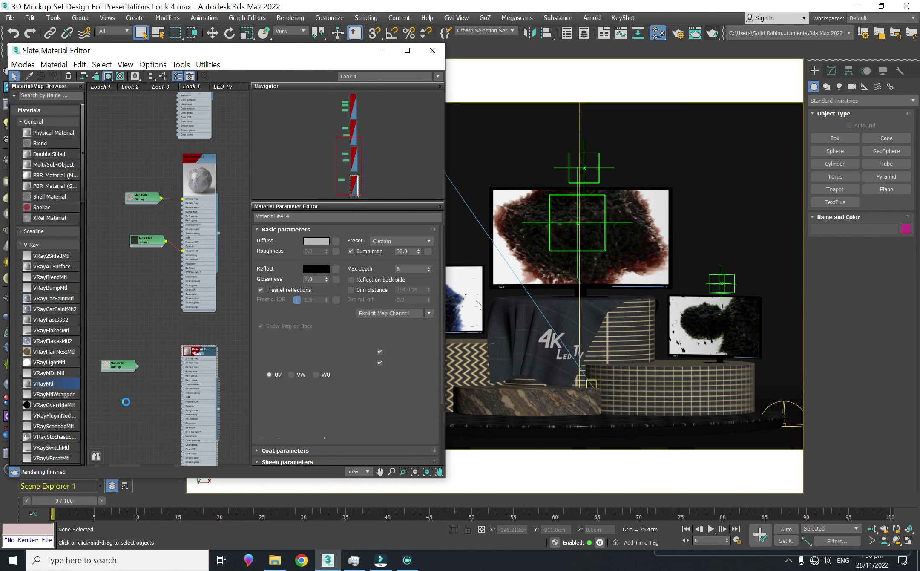
drag(112, 365, 146, 371)
drag(121, 404, 151, 395)
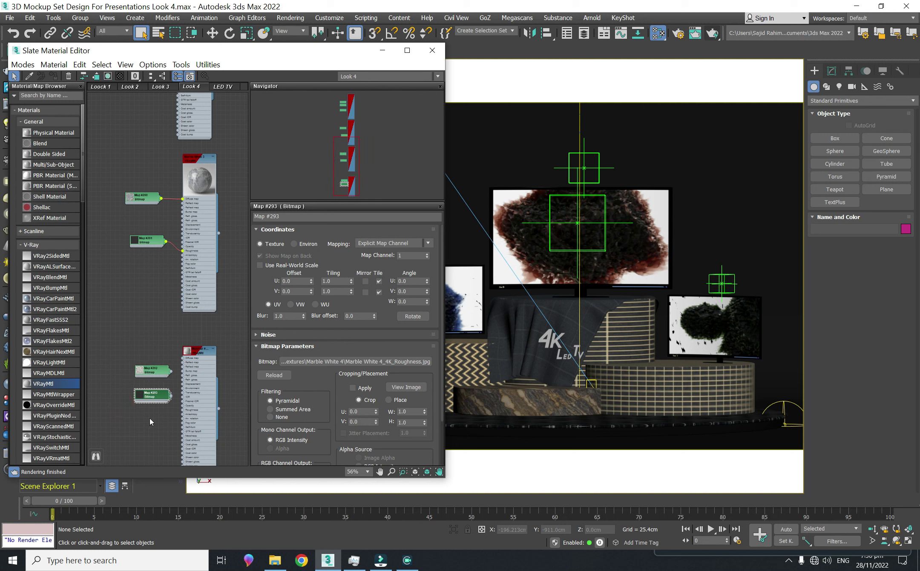
Connect the Marble White 4 Albedo and Roughness bitmaps to the new material's Diffuse map and Roughness slots, and name it Marble White 4.
click(189, 354)
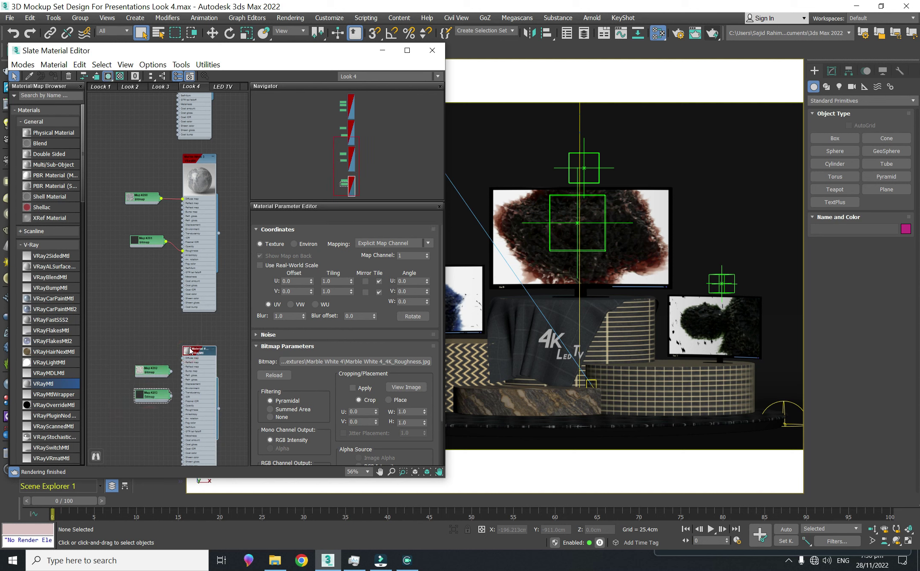
drag(198, 421, 197, 398)
scroll(156, 419, up, 3)
drag(145, 277, 167, 266)
drag(145, 316, 167, 358)
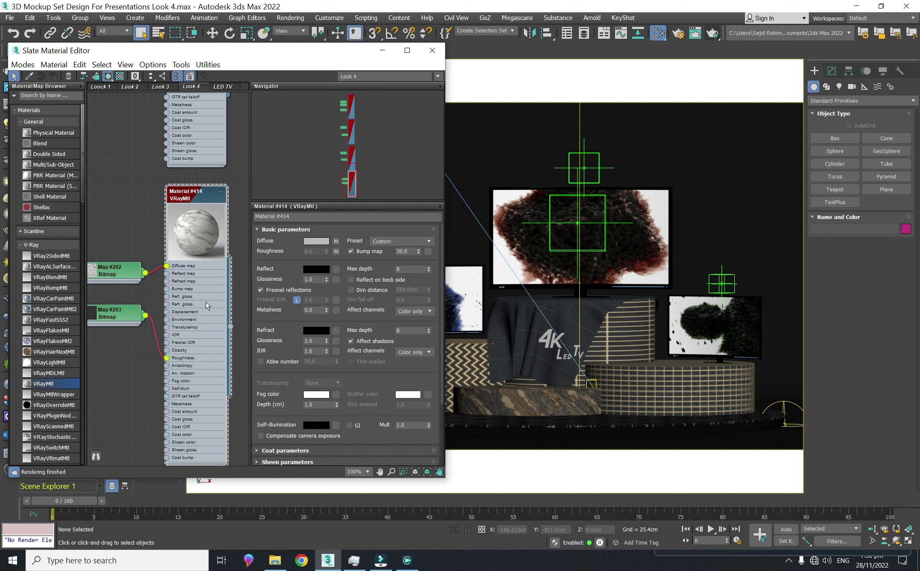
click(305, 219)
text(Marble White 2)
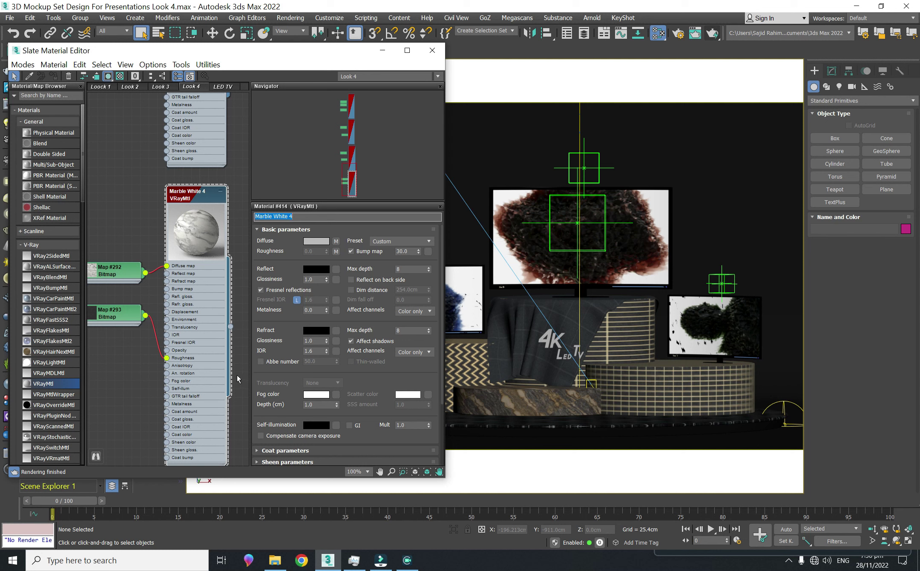
Set the Reflect color of Marble White 4 to a value of 210 and save the scene.
click(319, 269)
drag(241, 212, 264, 215)
click(307, 208)
click(251, 249)
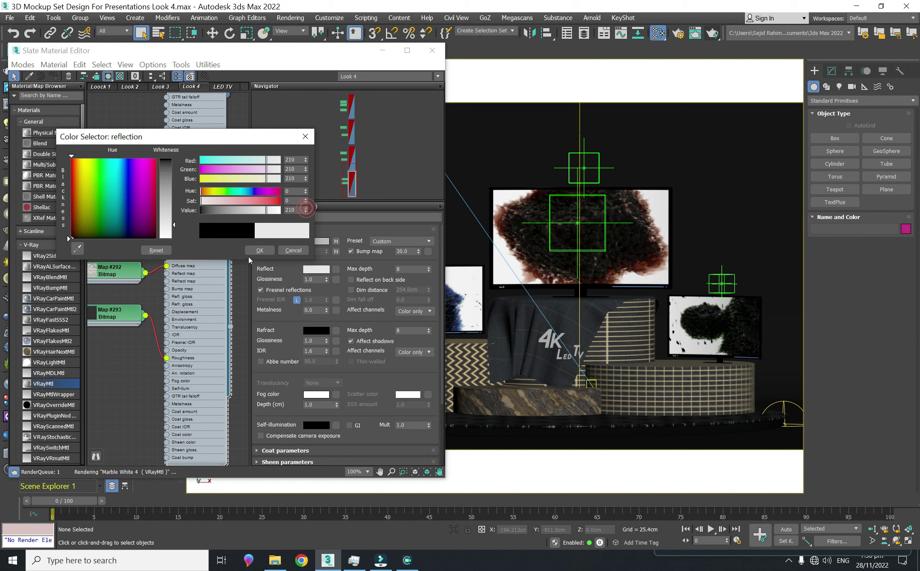
click(238, 297)
key(ctrl+s)
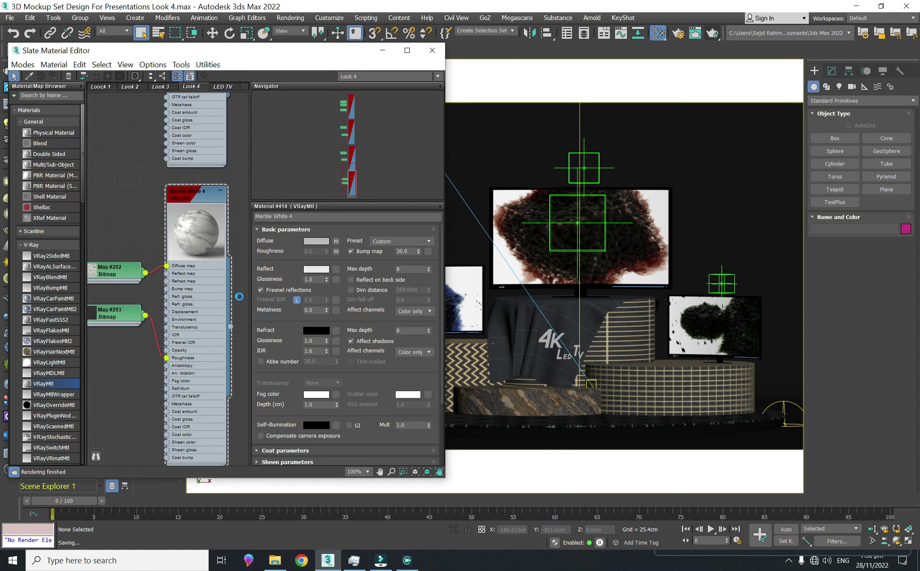
Open the Marble White Tile folder inside Custom Textures in File Explorer and copy the folder name from its path.
click(275, 560)
click(440, 403)
click(545, 84)
click(194, 378)
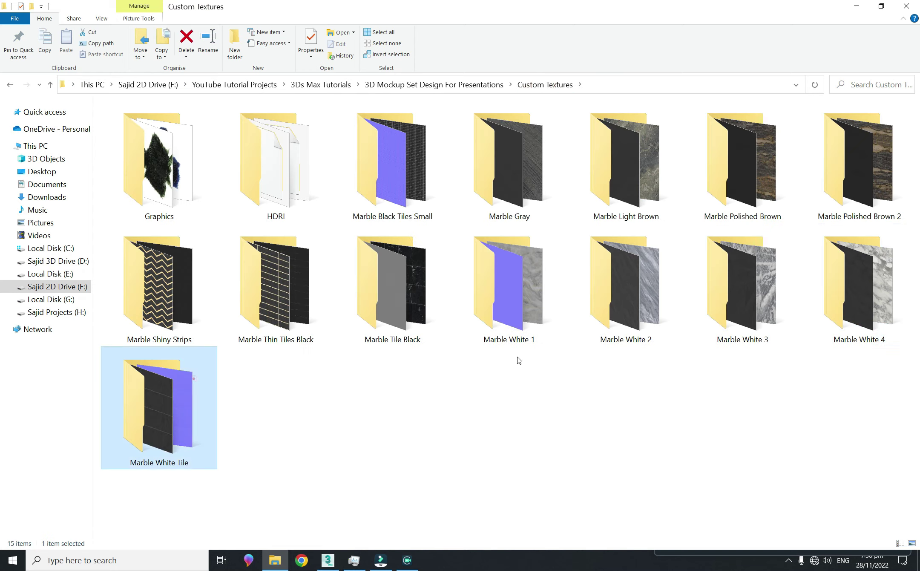
double_click(194, 378)
click(549, 337)
drag(676, 341, 501, 350)
click(684, 84)
drag(494, 85, 428, 85)
right_click(452, 87)
click(493, 120)
Load the Marble White Tile Albedo texture and place it beside a new VRayMtl material below the Marble White 4 nodes.
drag(124, 154, 168, 394)
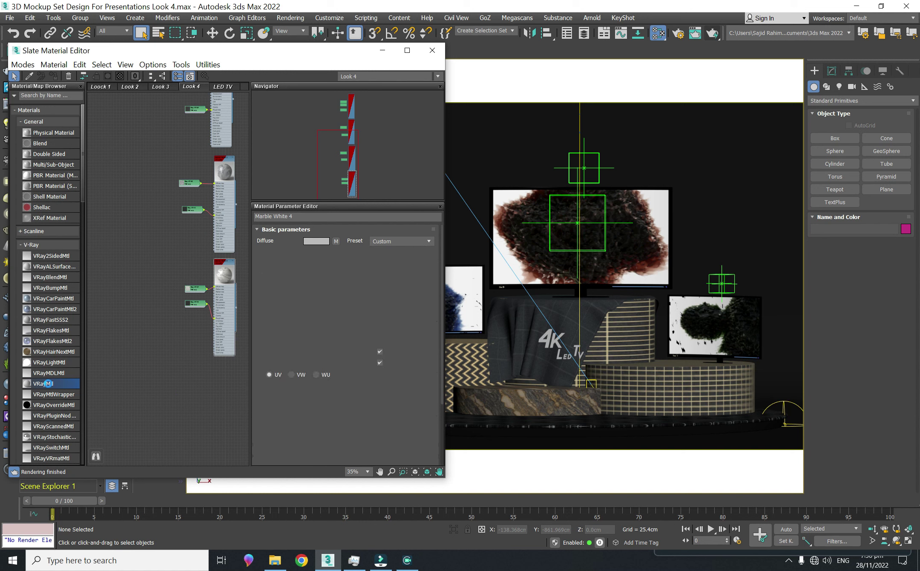
drag(209, 378, 221, 376)
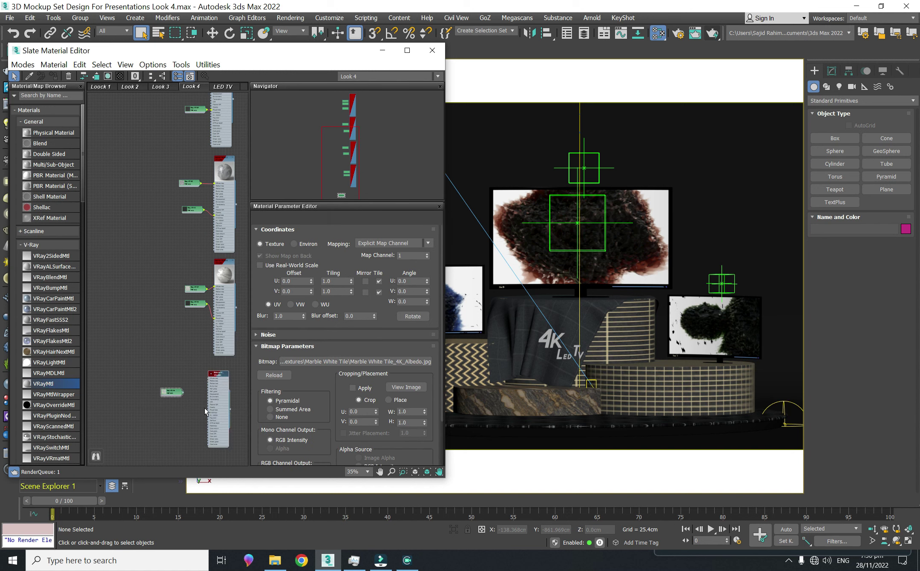
scroll(194, 410, up, 5)
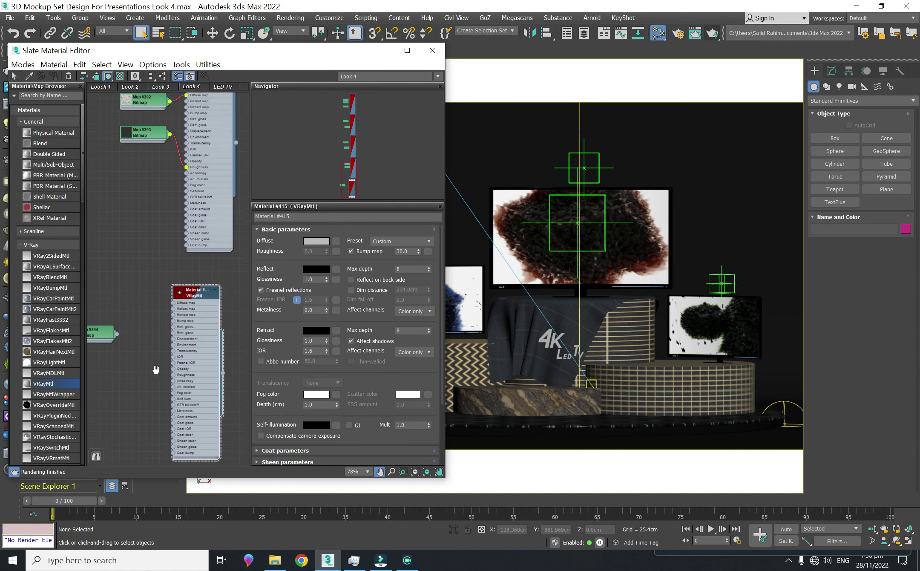
drag(208, 360, 221, 348)
drag(106, 329, 145, 289)
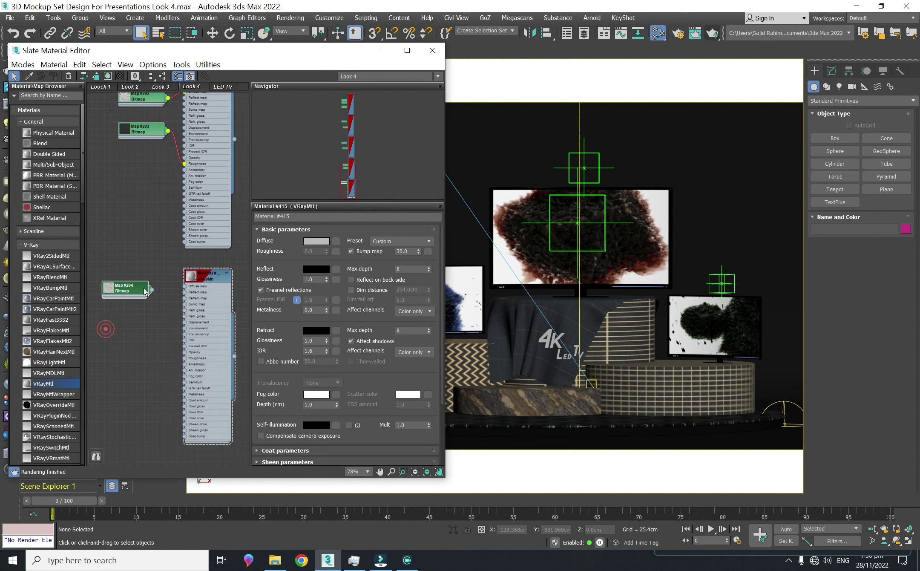
Connect the Albedo bitmap to the new VRayMtl's Diffuse map, then add the Marble White Tile Normal texture and connect it to Bump map.
scroll(150, 293, up, 3)
middle_drag(175, 305, 160, 298)
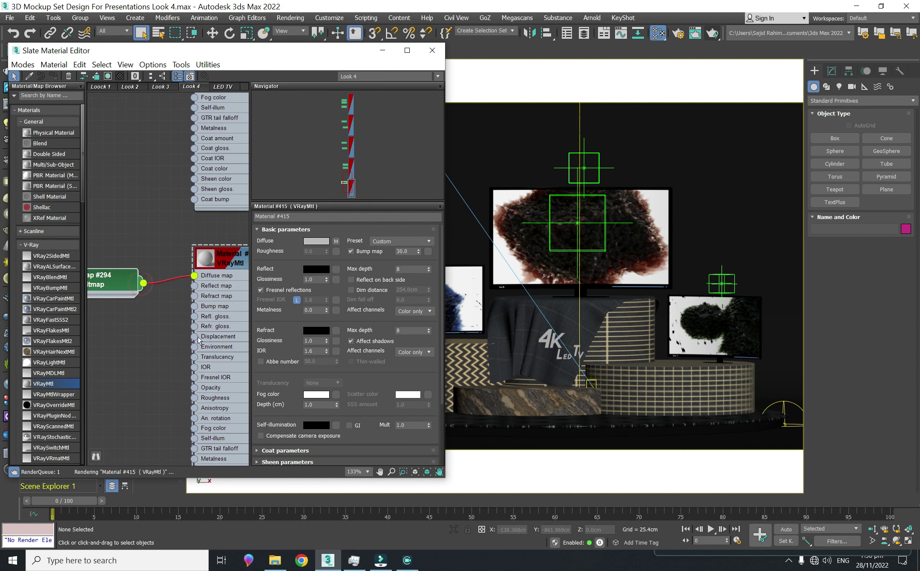
click(276, 560)
drag(289, 213, 102, 317)
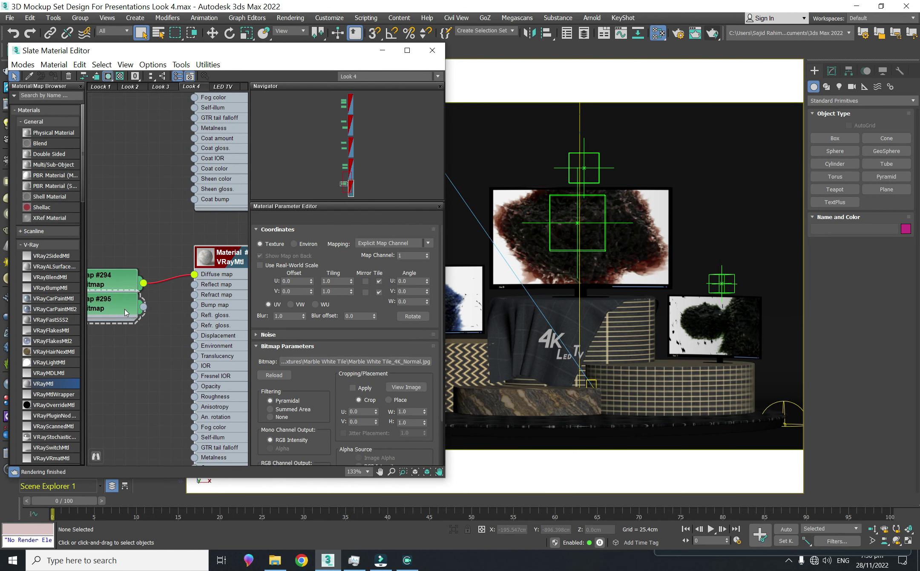
middle_drag(159, 360, 150, 311)
drag(100, 177, 143, 321)
Load the Marble White Tile Roughness texture as a bitmap node and connect it to the material's Roughness slot.
click(145, 354)
click(276, 560)
click(379, 141)
click(334, 561)
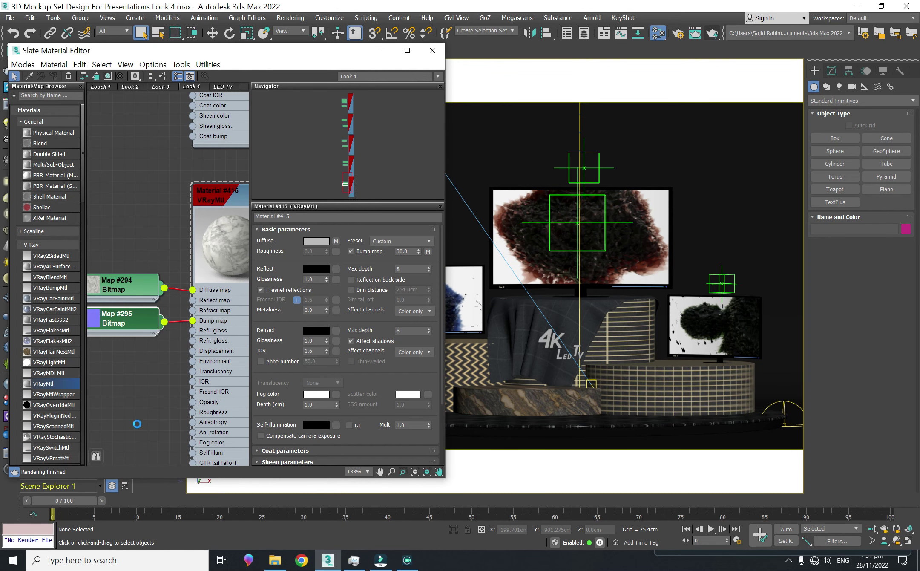
drag(171, 422, 193, 412)
Name the material Marble White Tile and set its Reflect color to a value of 210.
click(230, 294)
middle_drag(228, 340, 187, 337)
click(316, 269)
drag(243, 212, 267, 214)
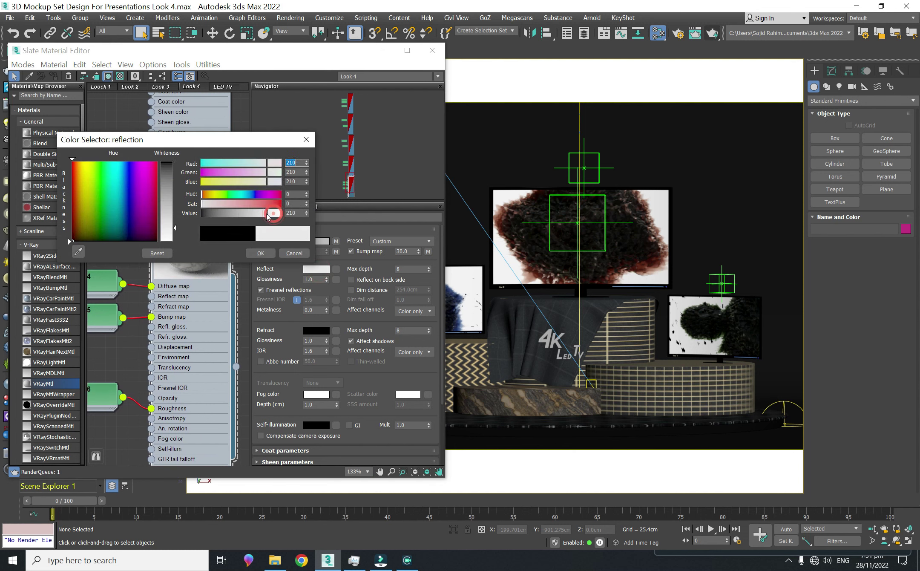
click(256, 252)
scroll(245, 267, down, 5)
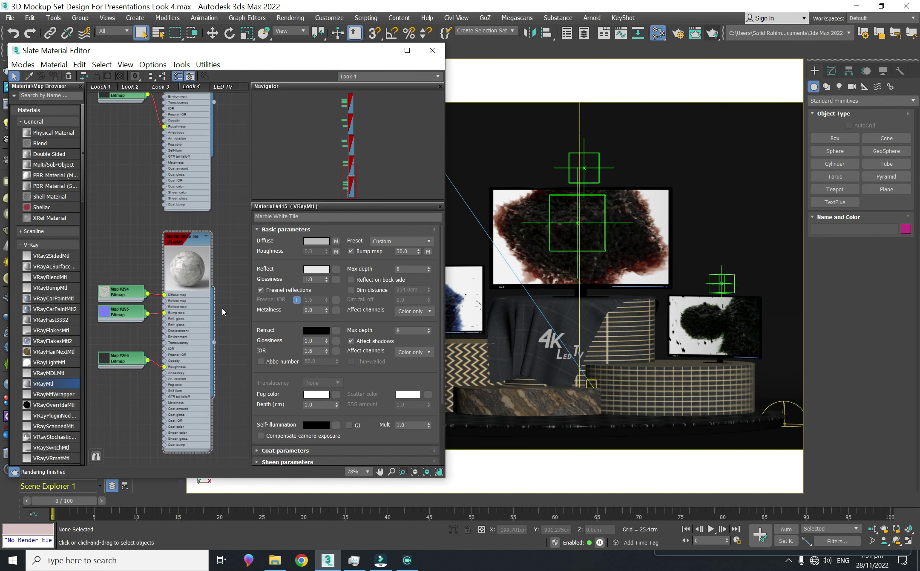
Apply Marble White Tile to the Base Cylinder Top and Marble White 4 to Croped Cylinder 3rd.
middle_drag(247, 276, 239, 285)
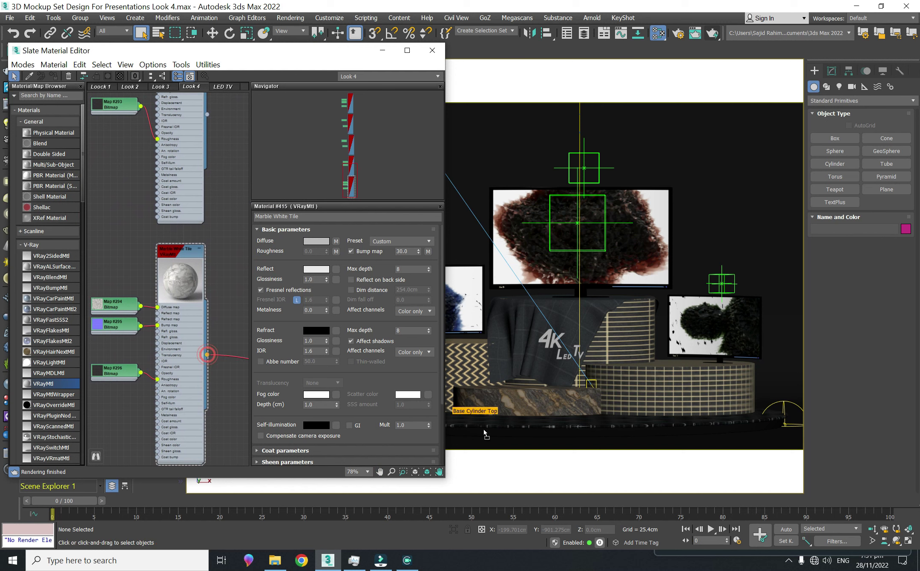
drag(494, 424, 494, 424)
scroll(234, 302, down, 3)
middle_drag(231, 272, 213, 412)
drag(321, 363, 643, 392)
click(225, 328)
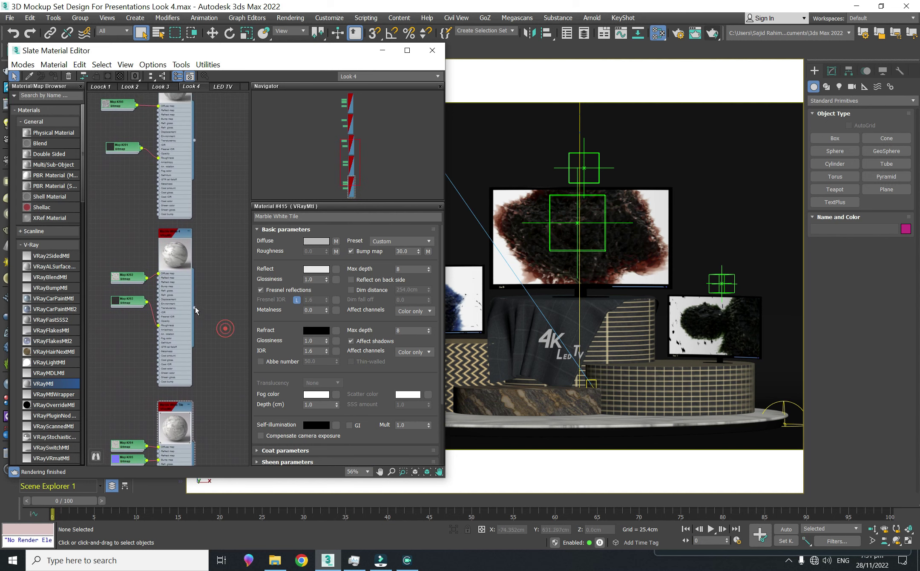
Apply the Marble White 3 material to the low front cylinder in the camera view.
middle_drag(226, 279, 223, 353)
middle_drag(222, 300, 221, 400)
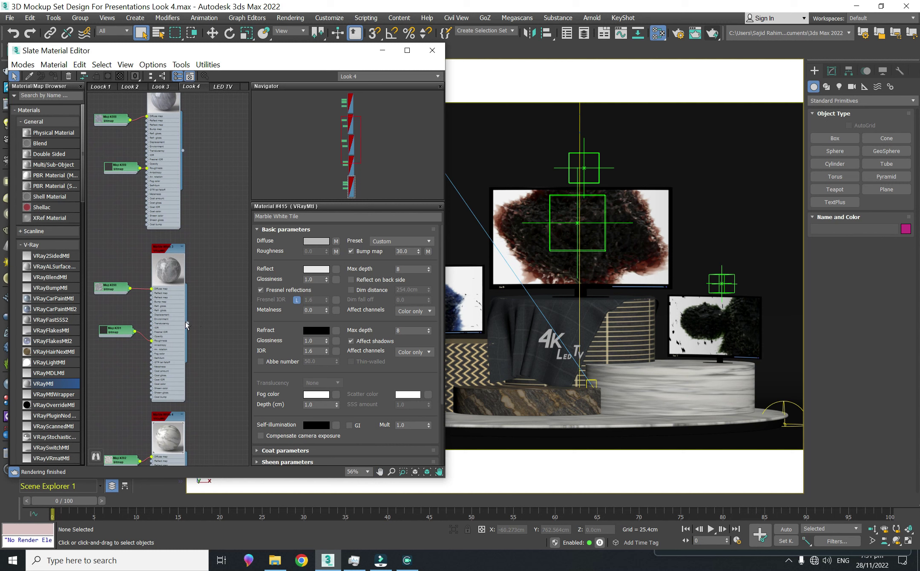
drag(188, 324, 545, 410)
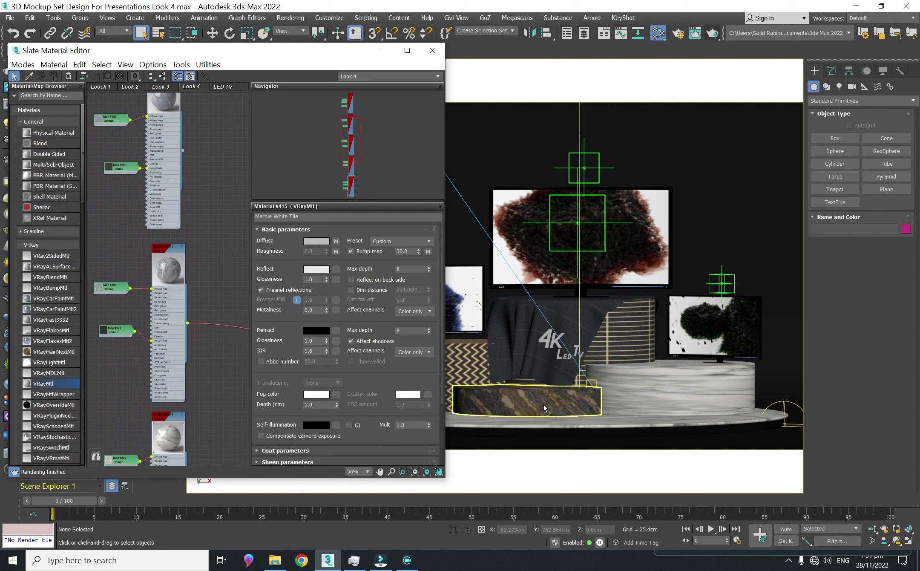
Apply Marble White 2 to the tall cylinder behind the cloth and Marble White 1 to the cylinder under the blue-image TV.
middle_drag(214, 215, 197, 324)
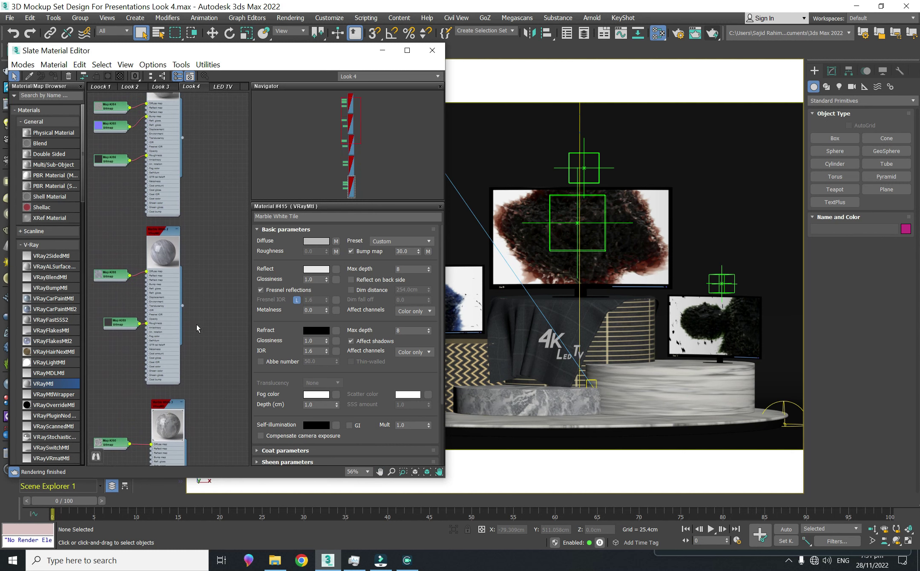
drag(447, 364, 623, 337)
middle_drag(214, 140, 187, 292)
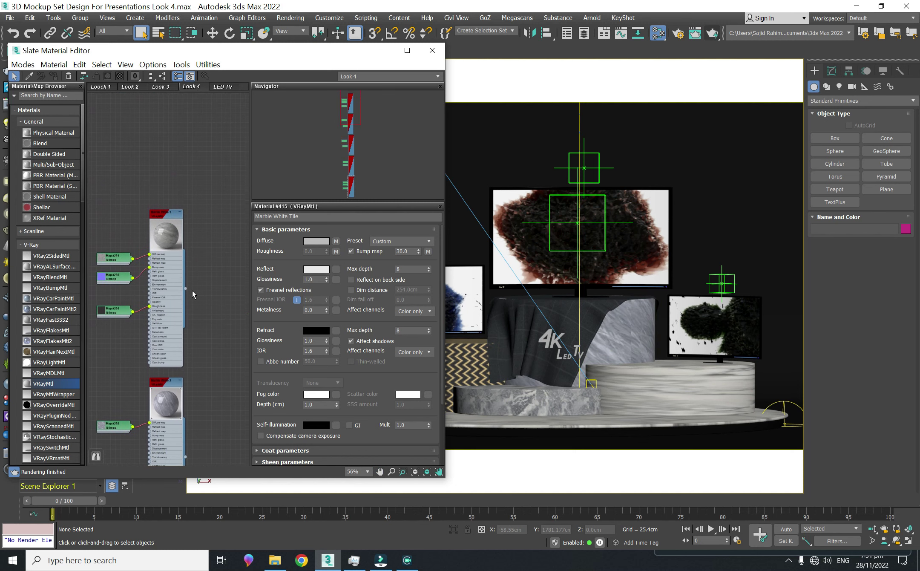
drag(186, 289, 457, 370)
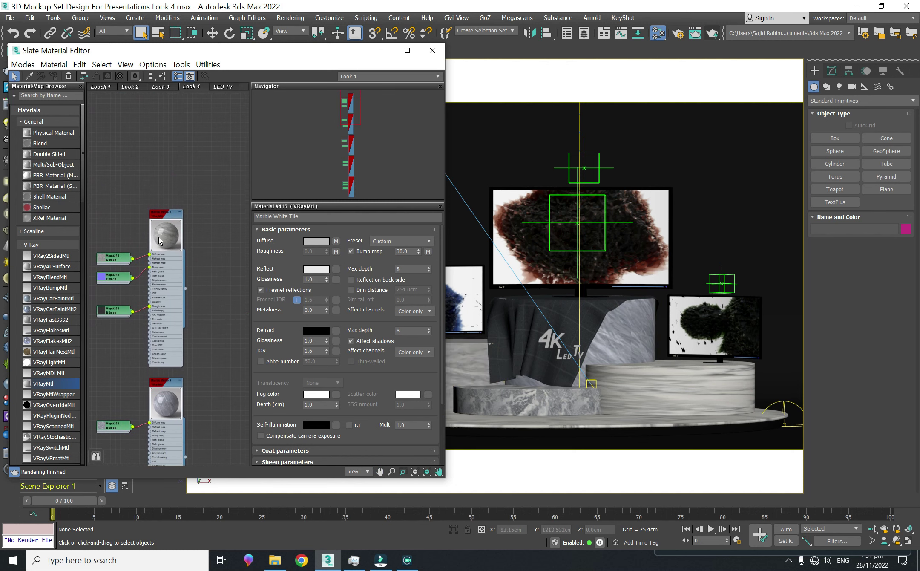
Reposition the Slate Material Editor and apply the Marble White Tile material to the round base platform's parts.
drag(314, 49, 185, 330)
drag(127, 331, 283, 53)
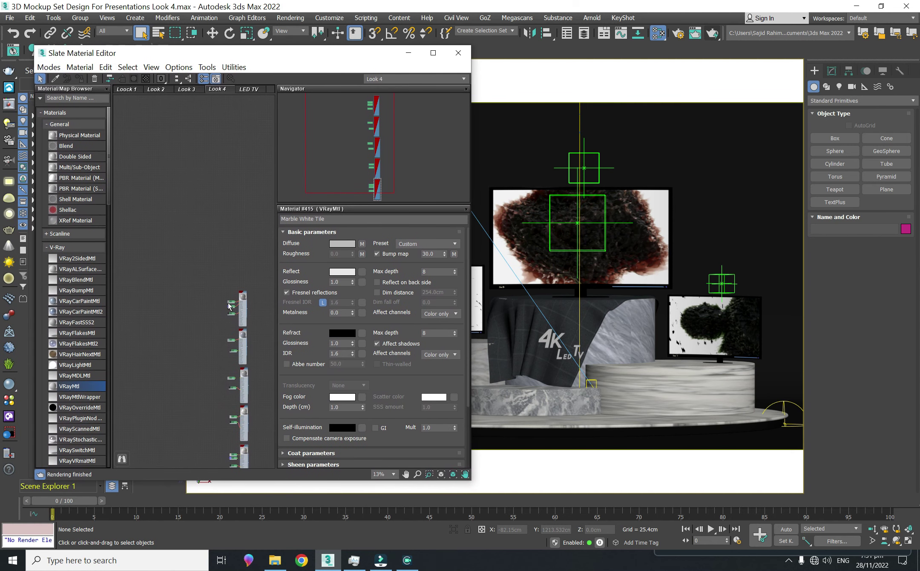
middle_drag(220, 310, 219, 240)
scroll(196, 331, up, 6)
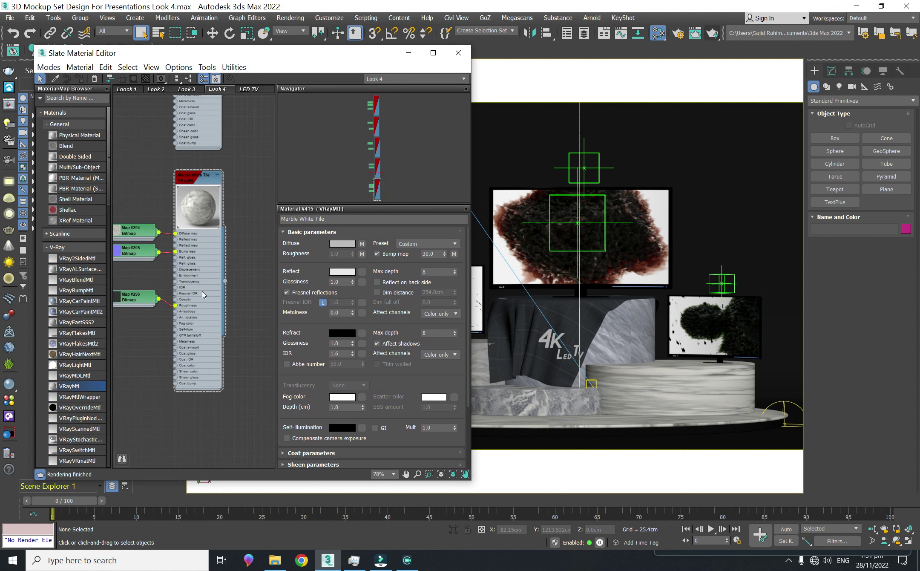
click(203, 293)
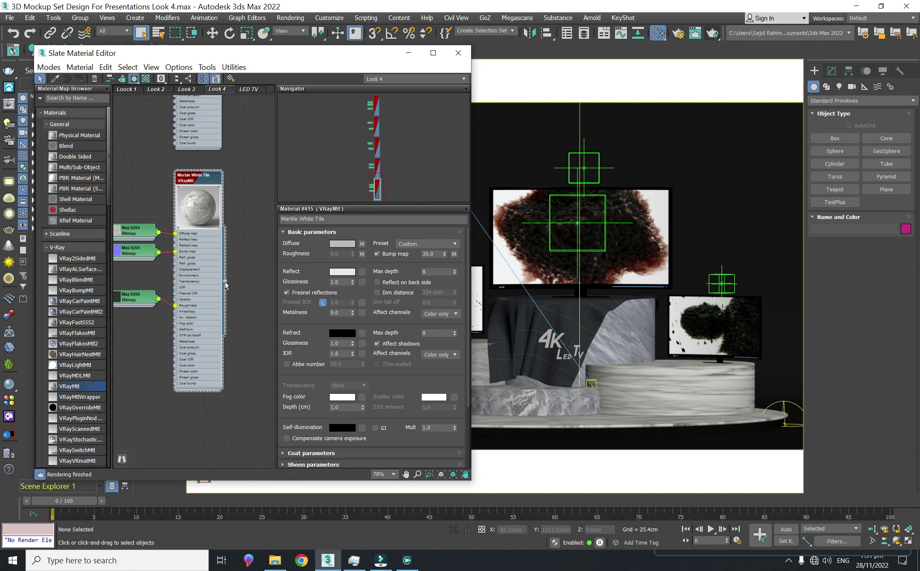
drag(513, 401, 513, 401)
drag(558, 451, 556, 446)
drag(611, 436, 611, 434)
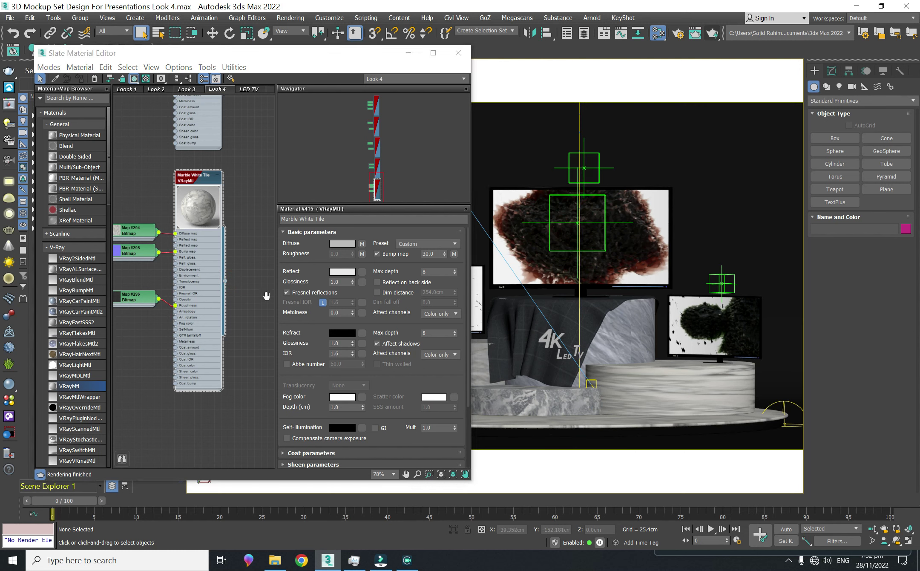
drag(225, 282, 636, 431)
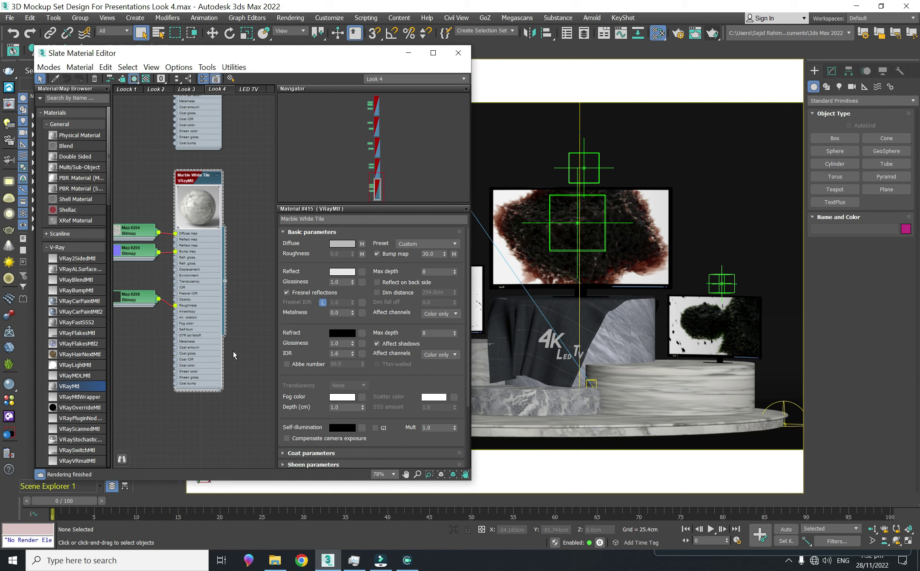
Move the Slate Material Editor aside to uncover the title text in the camera view.
scroll(259, 341, down, 5)
middle_drag(254, 225, 220, 320)
drag(341, 62, 747, 113)
Duplicate the Marble White 4 material with its bitmap nodes below Marble White Tile and inspect the copy against the Marble White Tile node.
scroll(643, 324, down, 3)
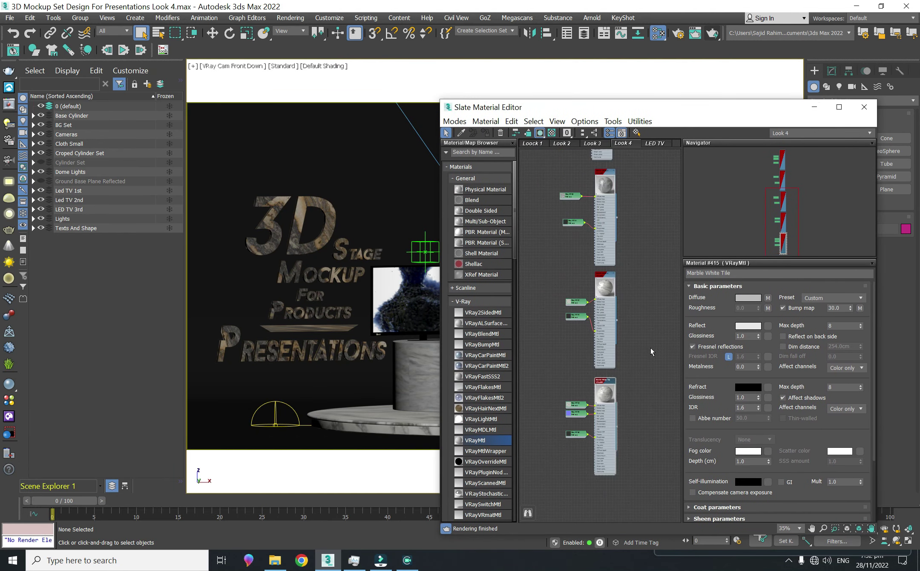
scroll(639, 316, up, 3)
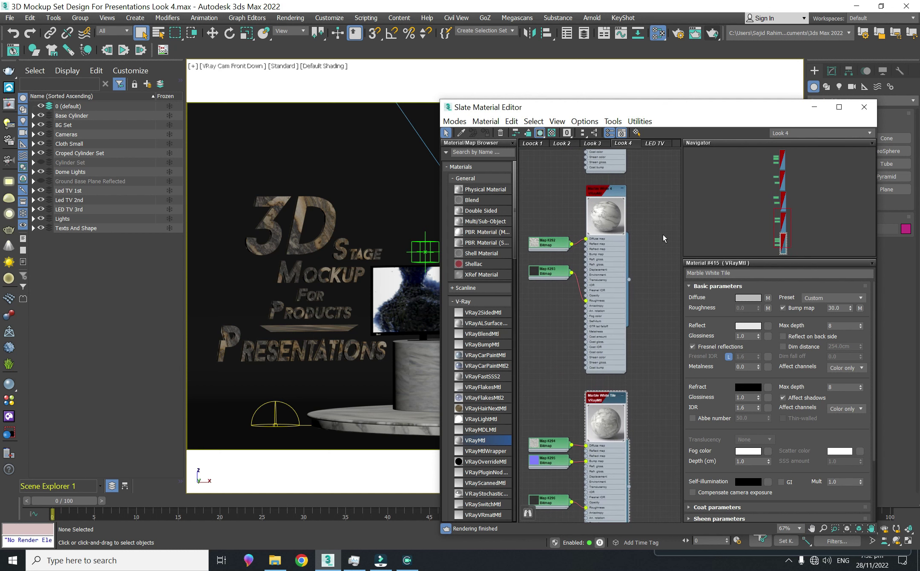
mouse_move(662, 232)
middle_down()
mouse_move(630, 331)
mouse_move(616, 247)
middle_up()
shift+drag(586, 203, 586, 484)
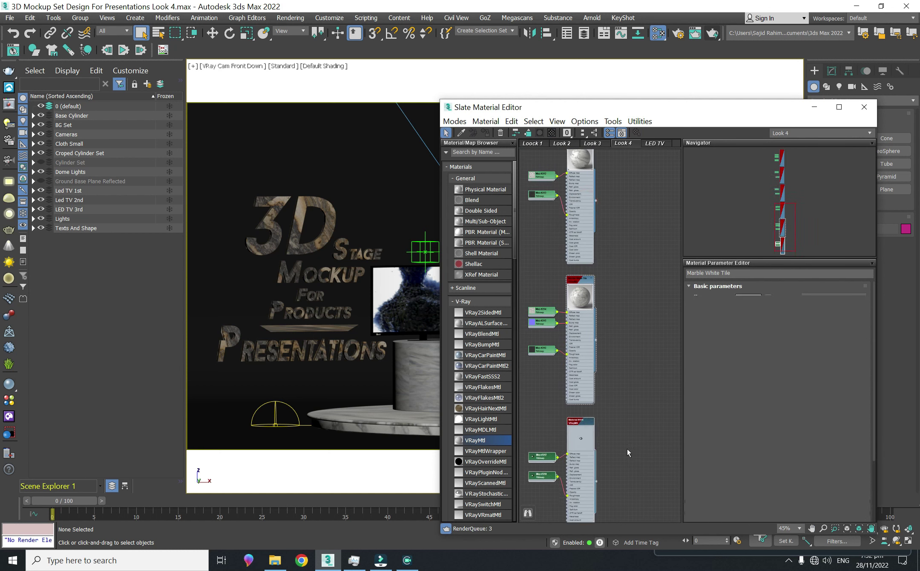
middle_drag(631, 410, 635, 255)
scroll(592, 290, up, 5)
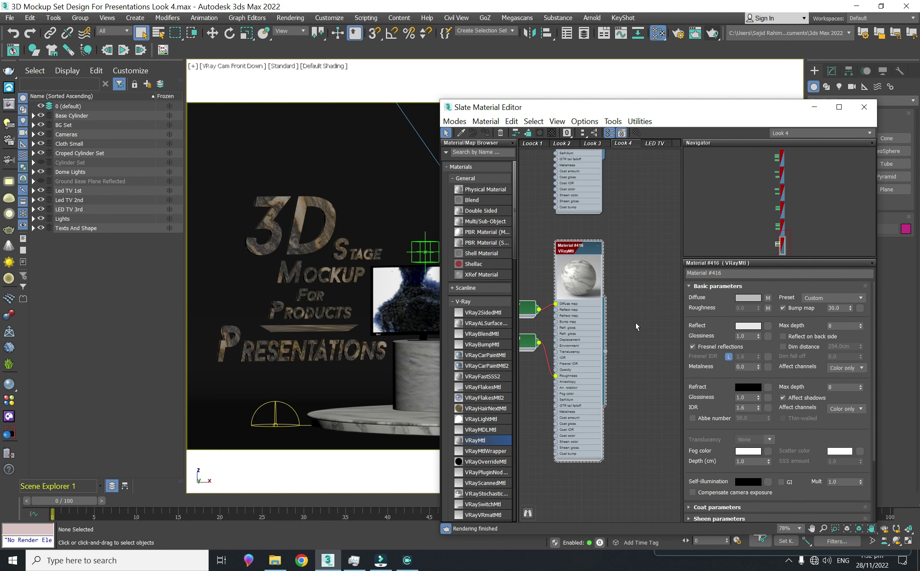
click(583, 332)
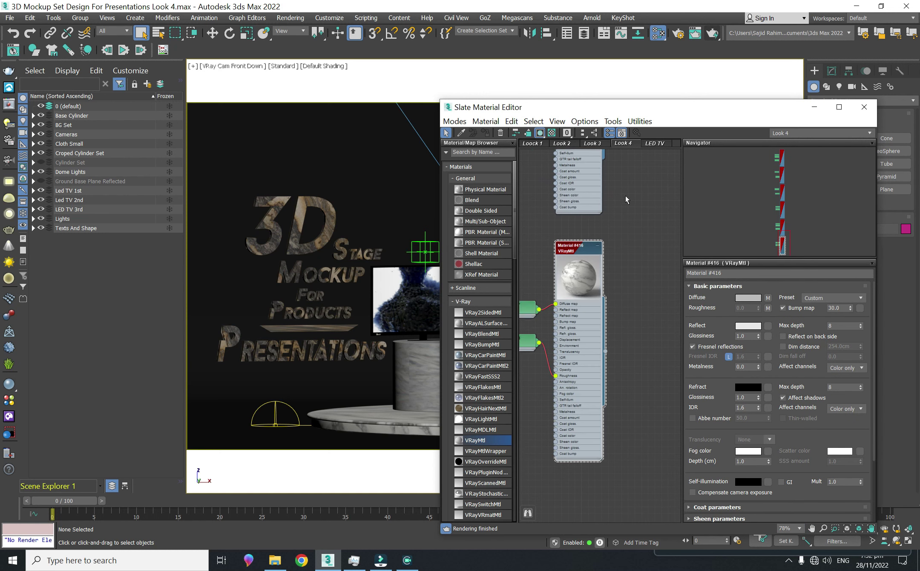
scroll(591, 285, up, 4)
click(591, 283)
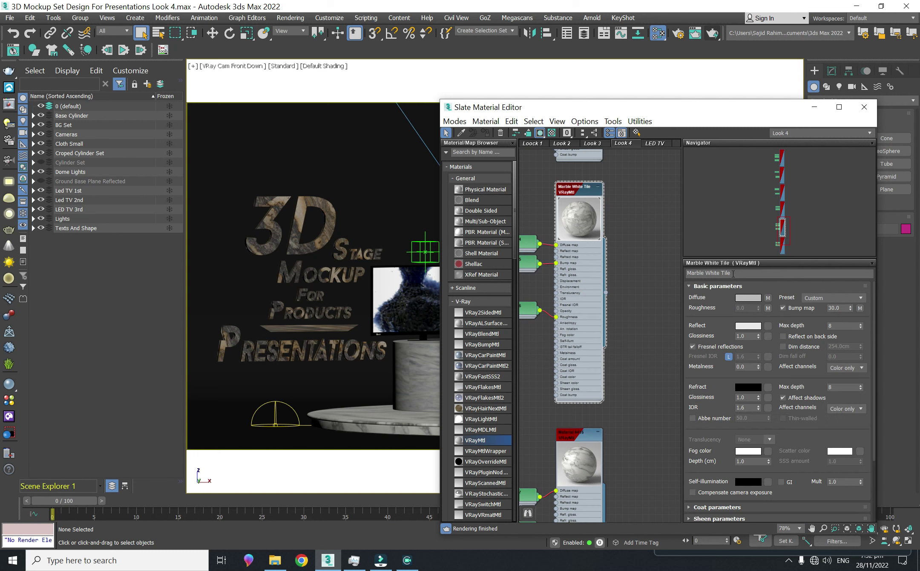
Delete the duplicated Material #416 and its bitmap nodes below Marble White Tile.
click(638, 463)
scroll(638, 464, down, 2)
middle_drag(638, 463, 635, 350)
drag(648, 364, 550, 434)
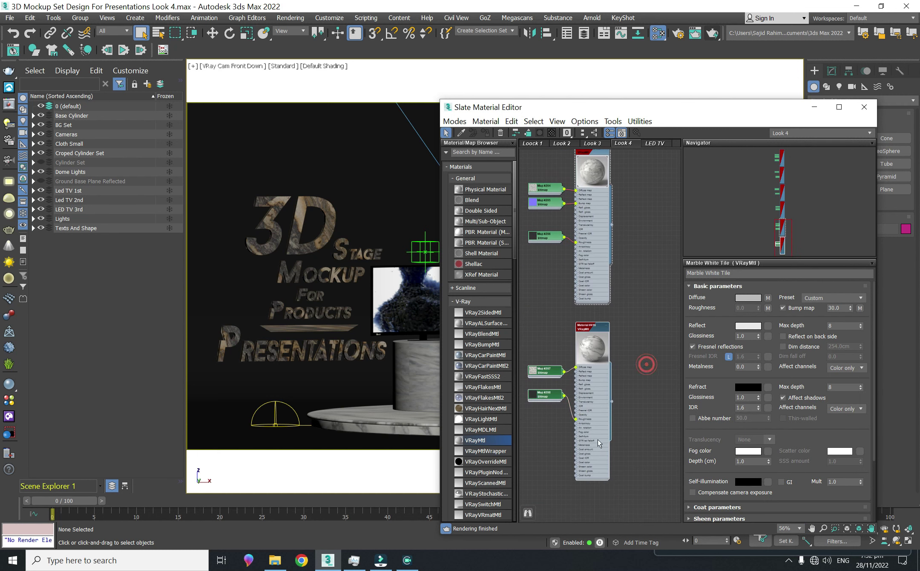
key(Delete)
Find the Marble White 4 material among the Look 4 nodes and copy its name.
middle_drag(623, 299, 618, 513)
middle_drag(618, 255, 619, 471)
middle_drag(623, 180, 630, 283)
middle_drag(634, 408, 634, 211)
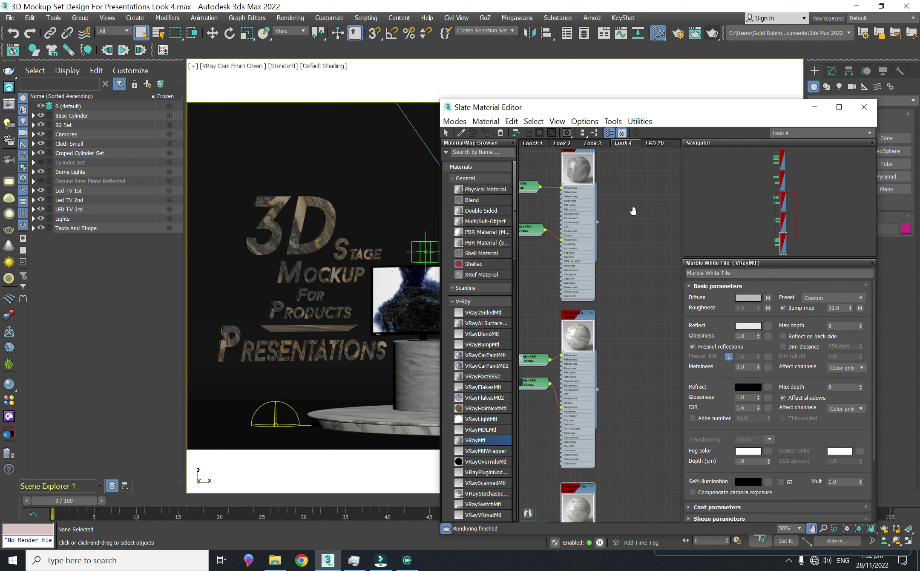
middle_drag(637, 312, 675, 293)
drag(578, 332, 578, 332)
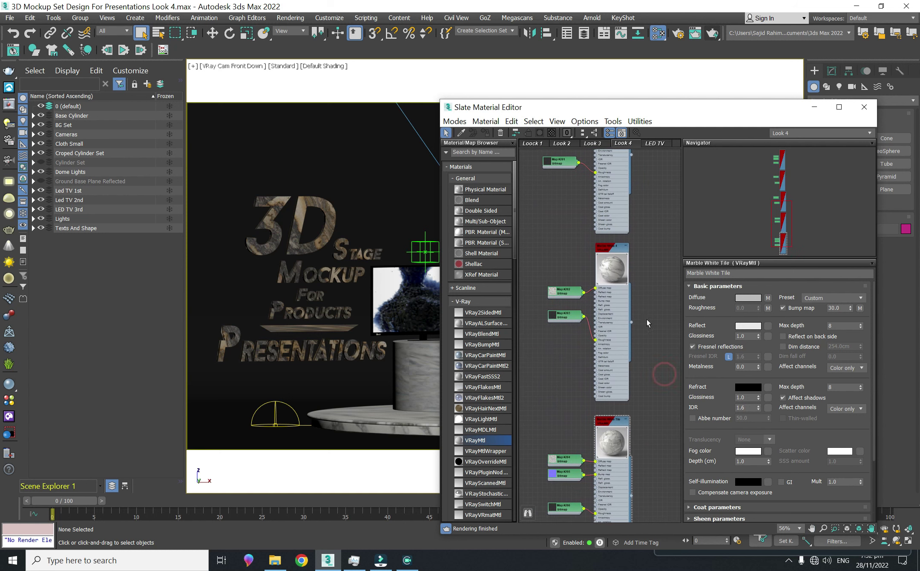
click(602, 305)
click(736, 275)
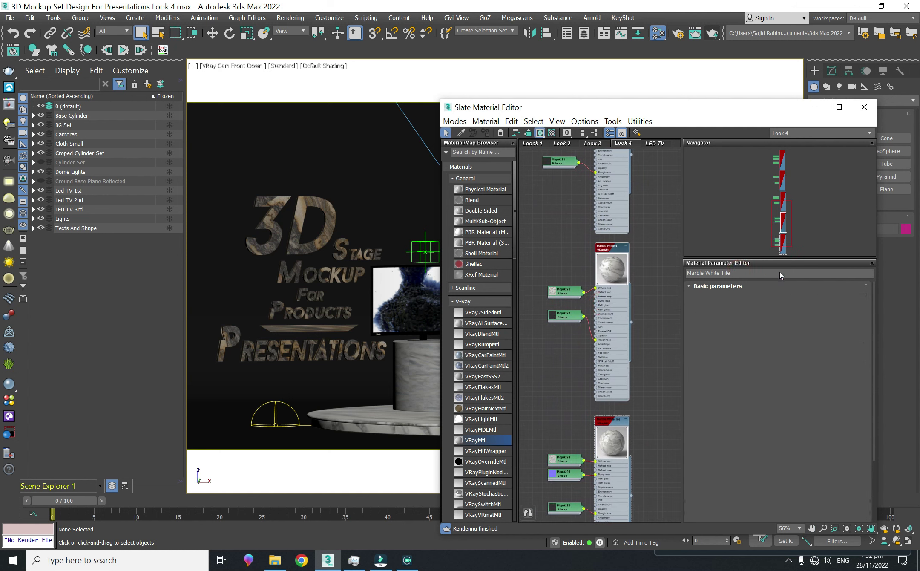
right_click(716, 276)
click(739, 306)
Duplicate the Marble White 4 material with its bitmaps below Marble White Tile and name the copy Text Marble White 4.
middle_drag(670, 386, 636, 310)
scroll(655, 375, down, 2)
shift+drag(593, 210, 593, 422)
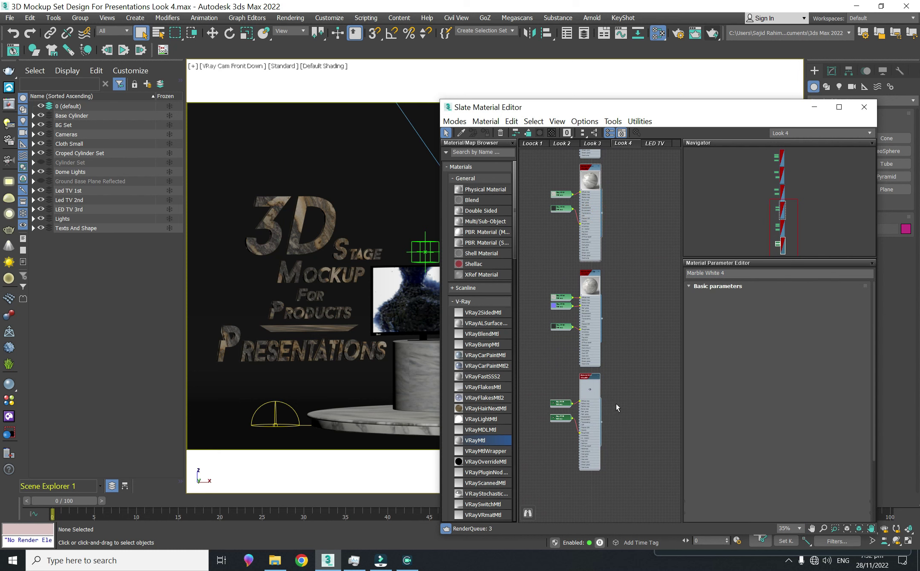
scroll(615, 409, up, 4)
middle_drag(613, 415, 646, 380)
scroll(646, 381, up, 1)
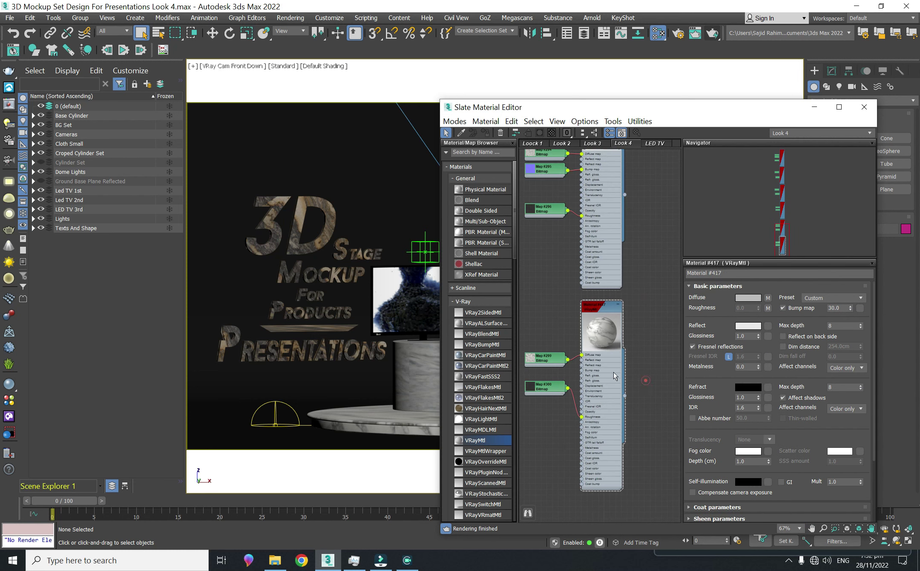
drag(731, 274, 636, 263)
text(Text Marble White 4)
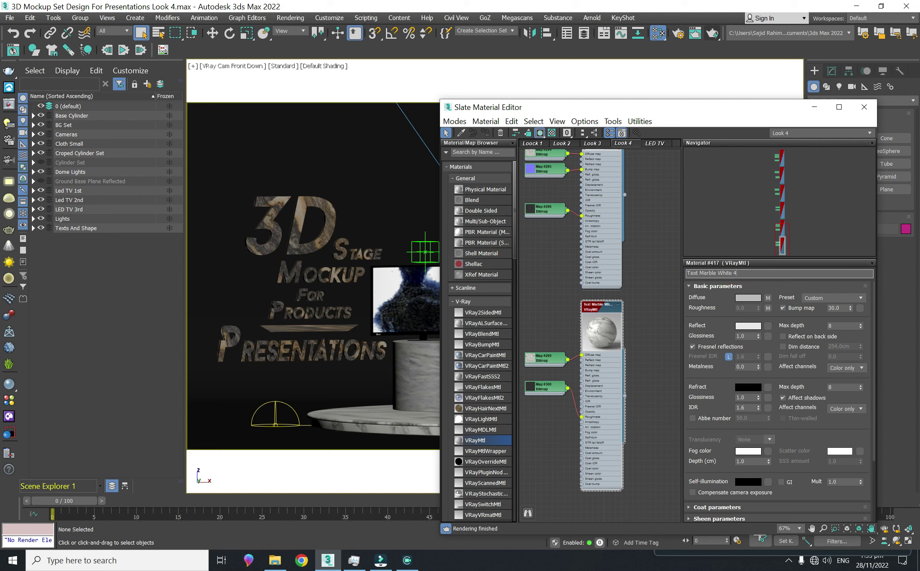
Apply Text Marble White 4 to the 3D Stage Mockup title text and its underline shape, and close the Slate Material Editor.
middle_drag(647, 401, 647, 398)
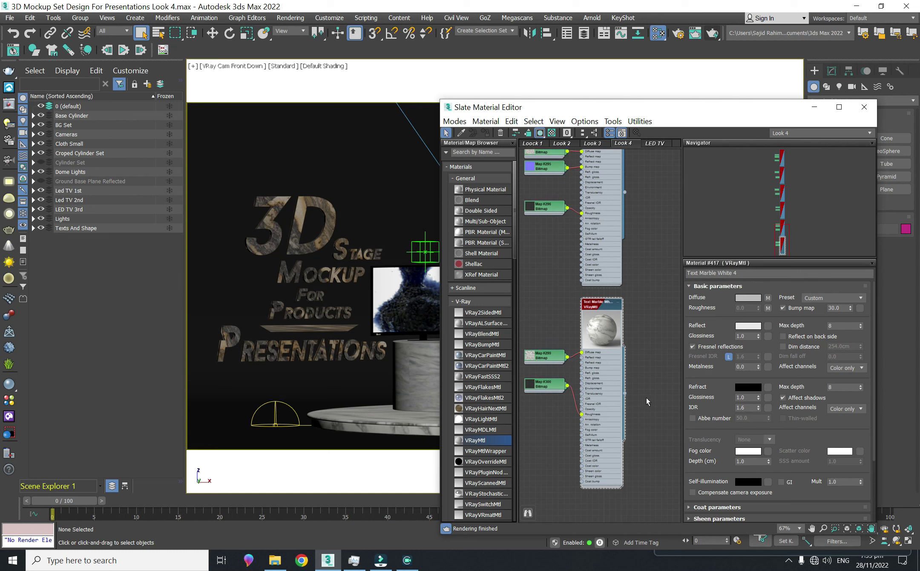
drag(625, 393, 300, 207)
drag(625, 397, 345, 334)
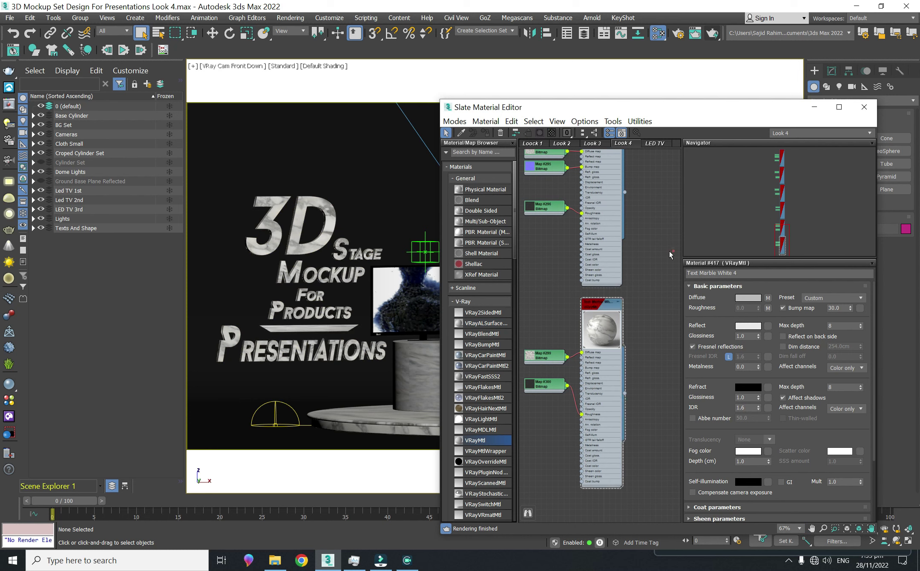
click(864, 108)
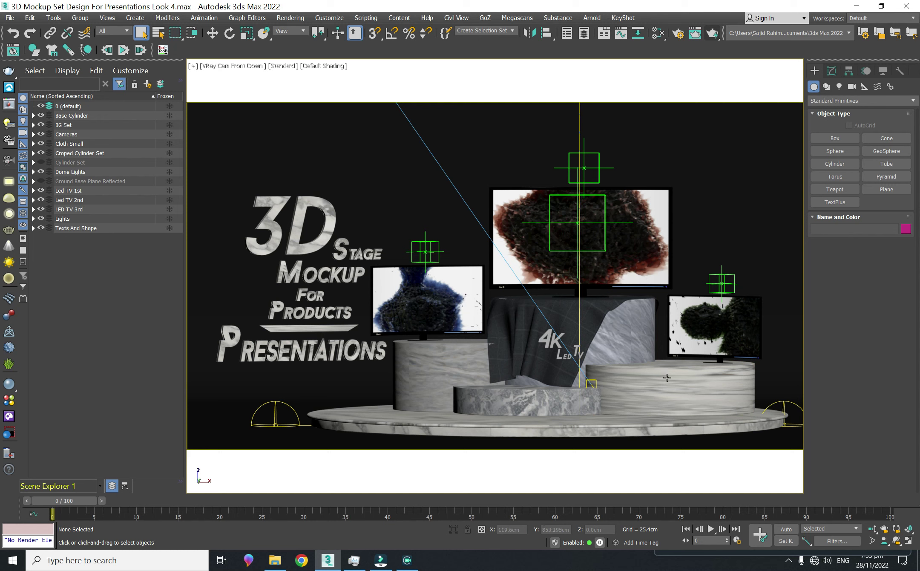
Switch to the perspective view and open the material editor beside a close view of the tall cropped cylinder.
key(p)
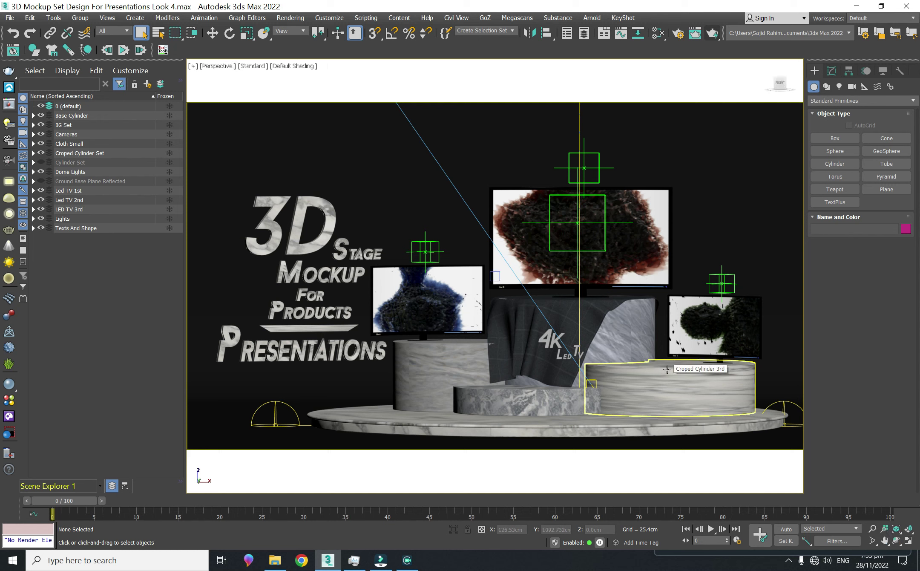
scroll(636, 368, up, 3)
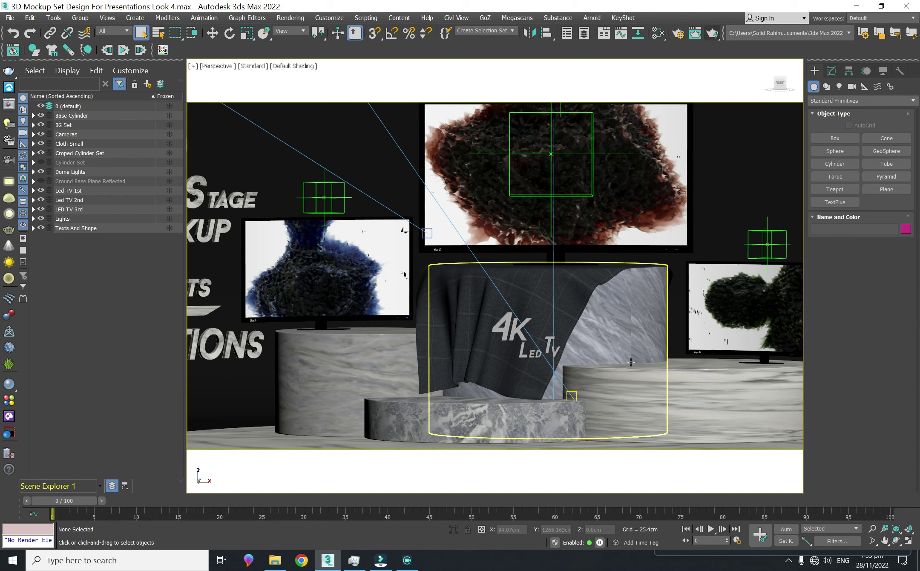
key(m)
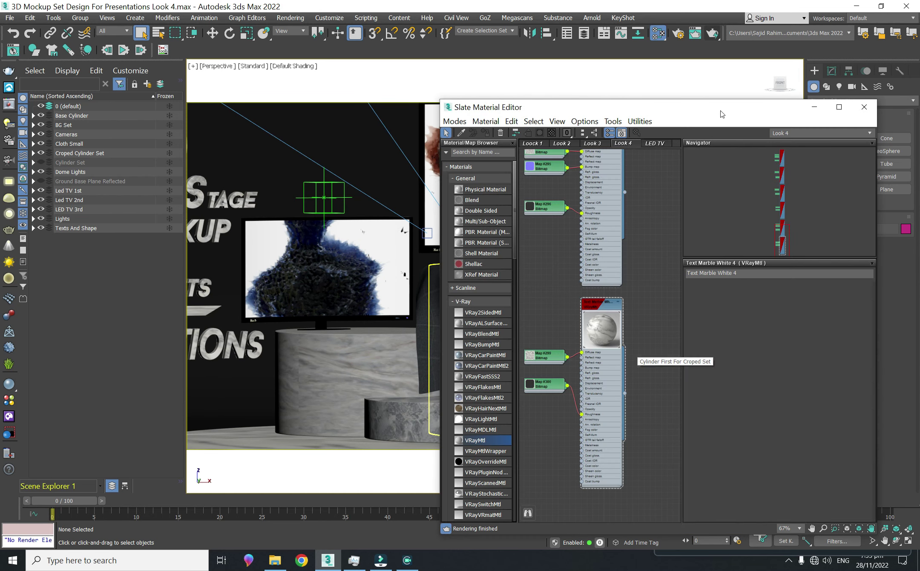
drag(720, 111, 331, 92)
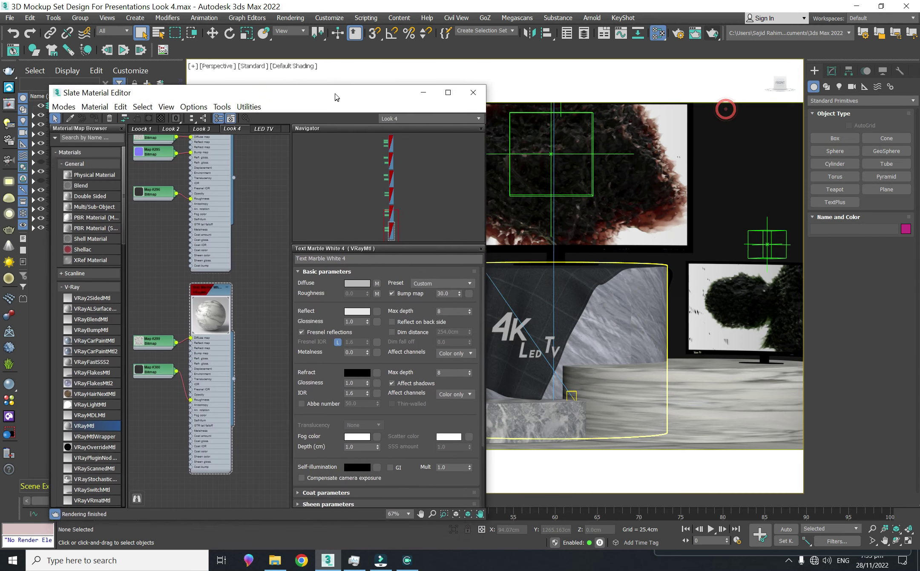
scroll(617, 250, up, 3)
middle_drag(680, 286, 682, 228)
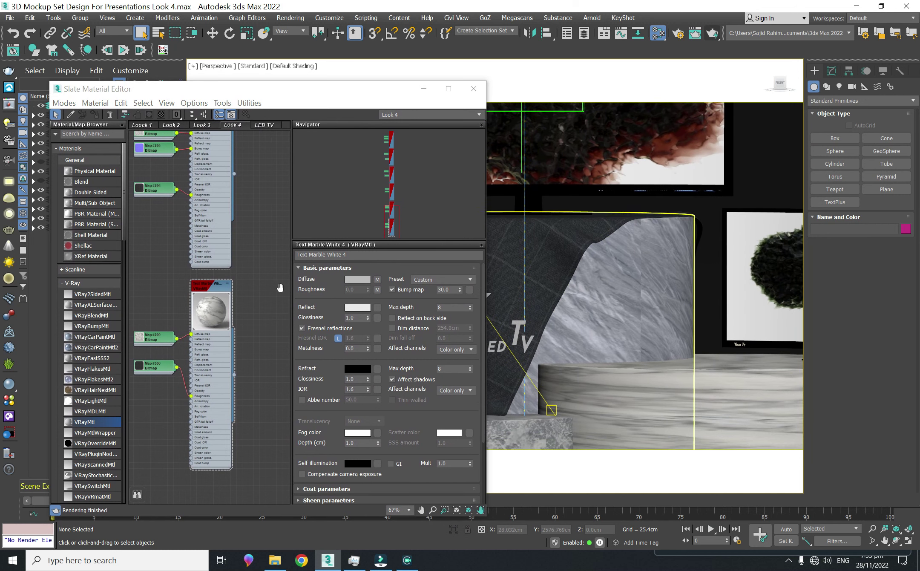
Detach and reattach the diffuse bitmaps of Marble White 1 and Marble White 2 to identify the tall cylinder's material.
scroll(256, 238, down, 6)
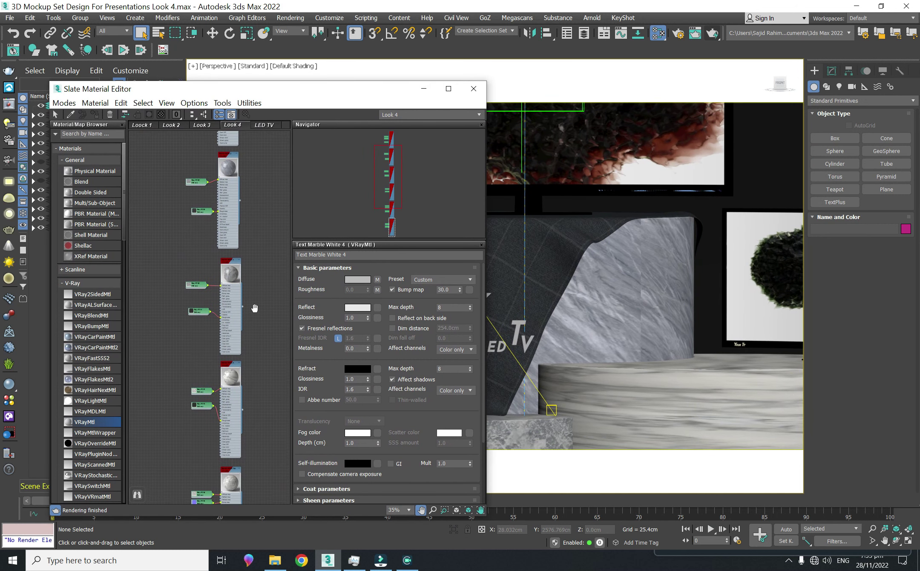
middle_drag(277, 192, 276, 304)
middle_drag(269, 221, 292, 314)
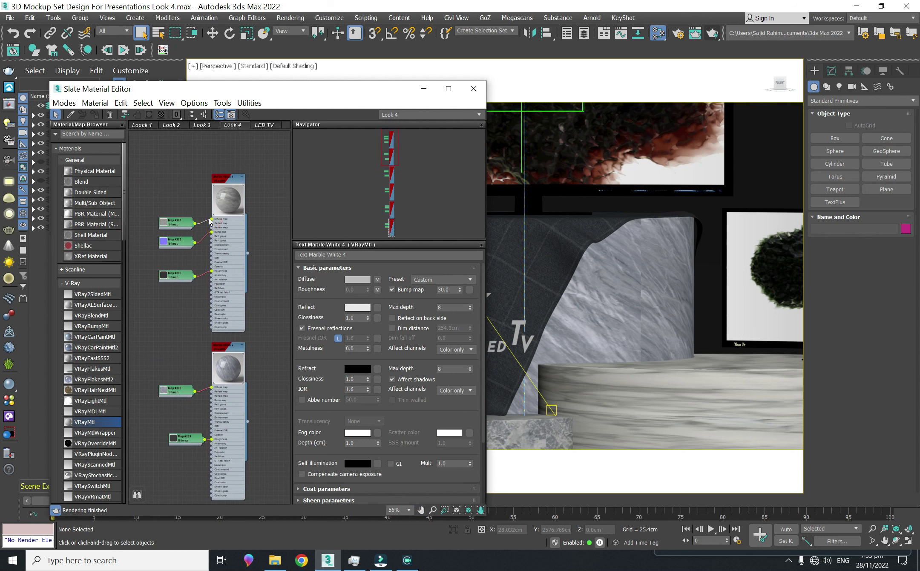
scroll(211, 222, up, 3)
mouse_move(206, 220)
mouse_down()
mouse_move(194, 231)
mouse_move(213, 219)
mouse_up()
drag(212, 451, 178, 426)
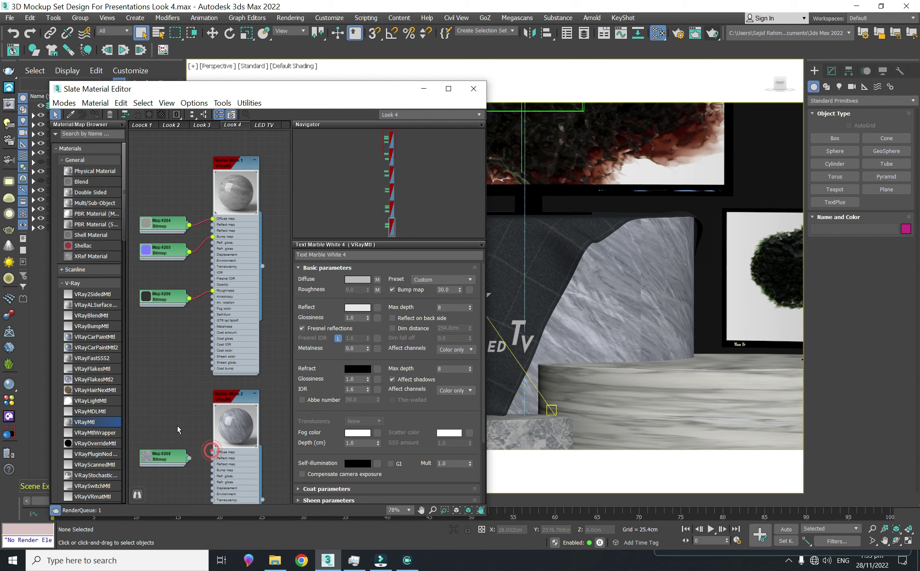
middle_drag(186, 429, 192, 387)
drag(190, 368, 213, 362)
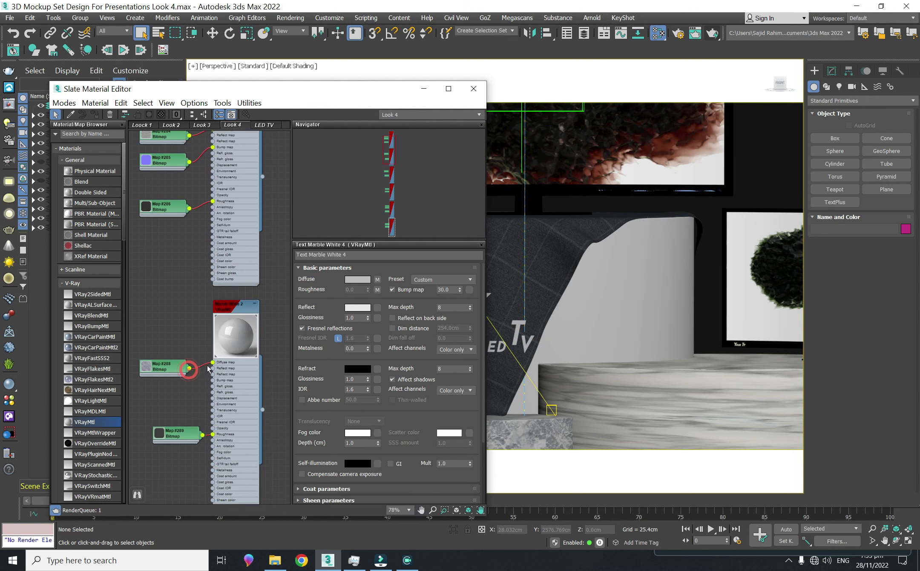
Open the mapping coordinates of Marble White 2's albedo bitmap for editing.
scroll(185, 411, up, 3)
middle_drag(186, 420, 174, 373)
double_click(166, 304)
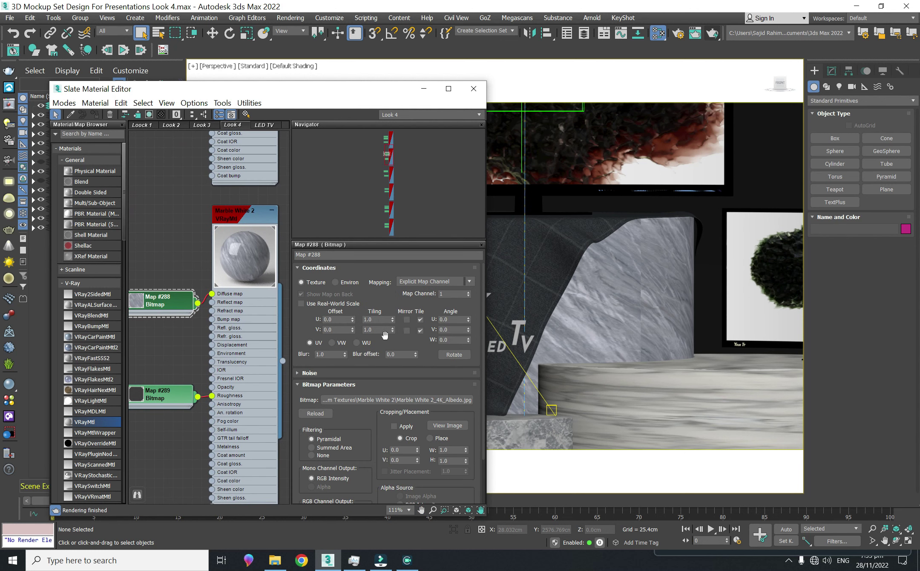
scroll(176, 334, up, 2)
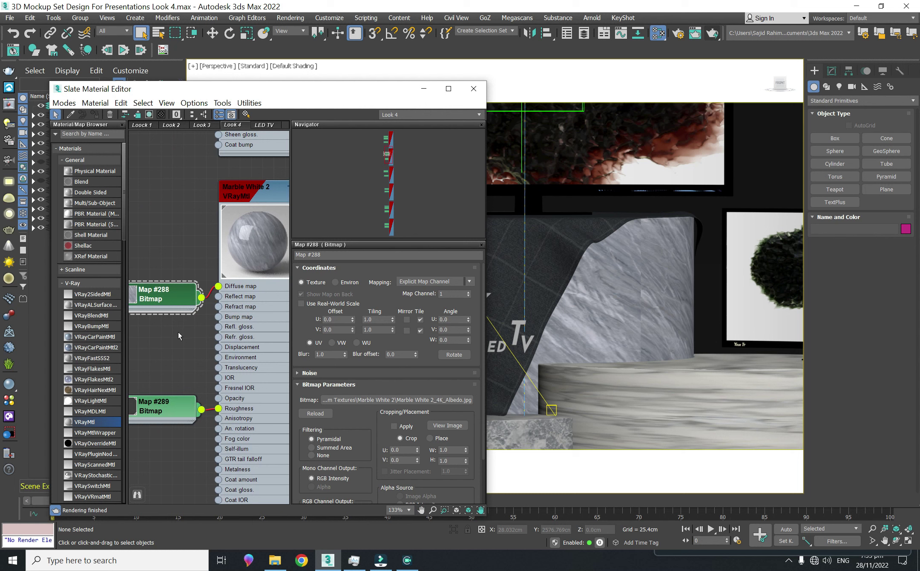
Try different U and V offsets and angles on Marble White 2's albedo bitmap, and reset them to 0.
drag(352, 322, 354, 322)
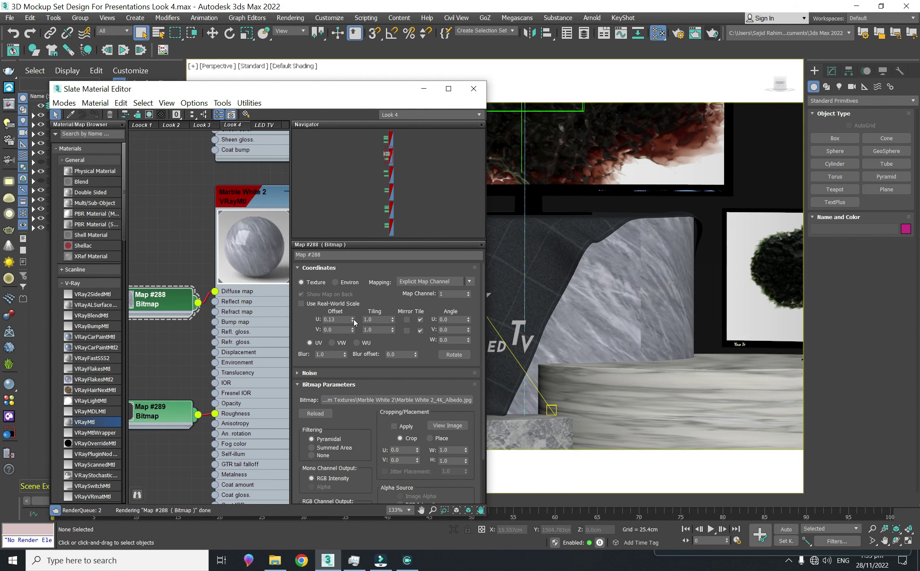
right_click(354, 320)
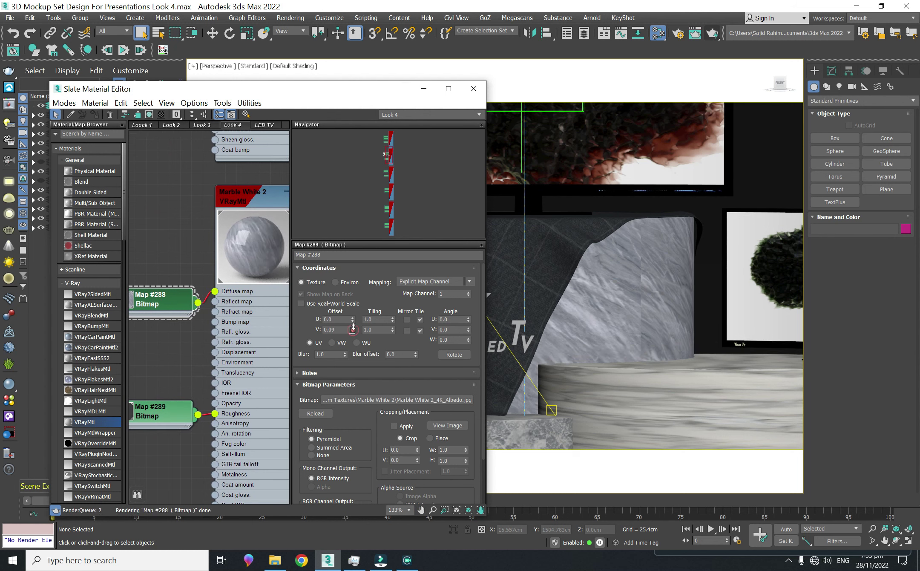
mouse_move(468, 319)
mouse_down()
mouse_move(469, 337)
mouse_move(470, 329)
mouse_up()
right_click(469, 319)
right_click(468, 330)
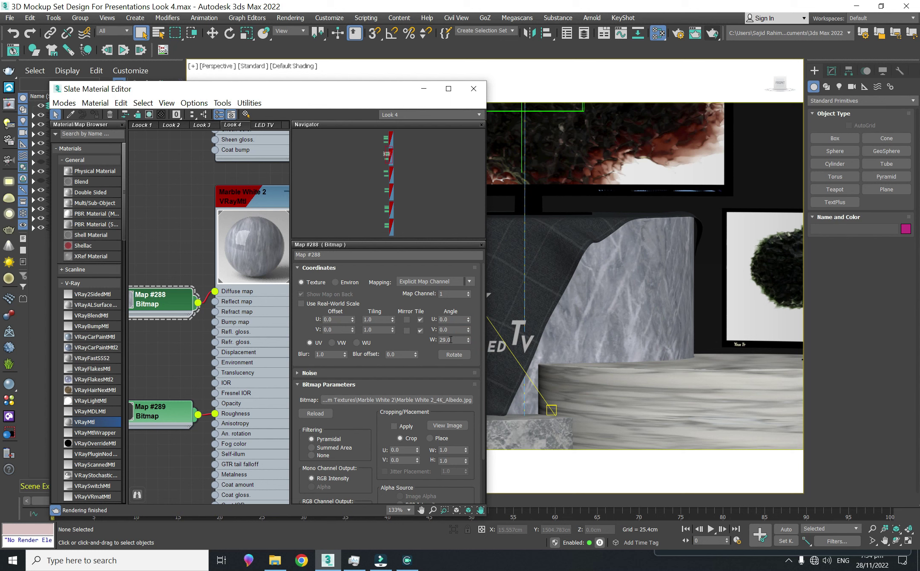
Set the W angle to 29 on Marble White 2's albedo bitmap and match it on its roughness bitmap.
click(469, 338)
click(470, 342)
mouse_move(468, 340)
mouse_down()
mouse_move(469, 349)
mouse_move(473, 308)
mouse_move(466, 334)
mouse_up()
click(457, 337)
drag(336, 98, 326, 66)
middle_drag(183, 344, 204, 291)
click(178, 325)
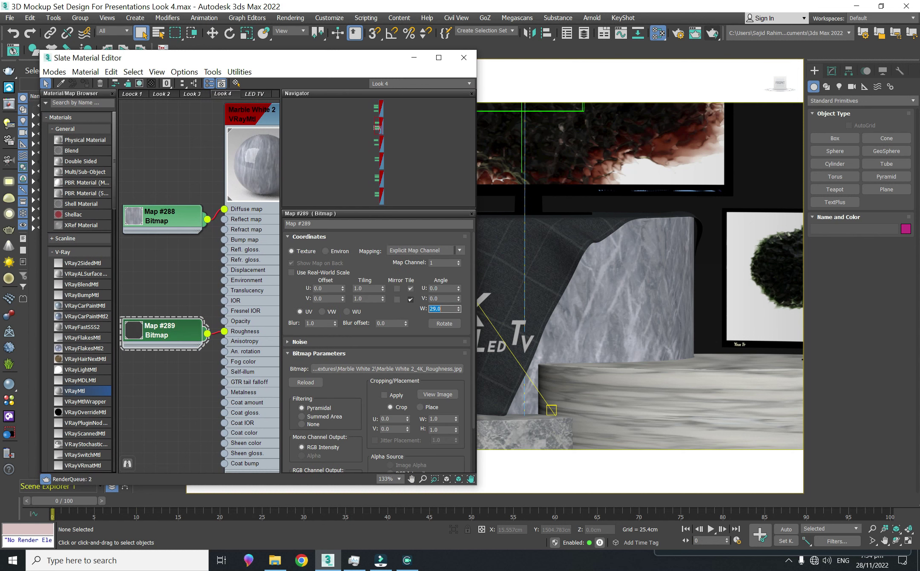
Detach and reattach the diffuse bitmaps of Marble White 3 and Marble White 4 to identify the low cylinder's material.
scroll(203, 281, down, 2)
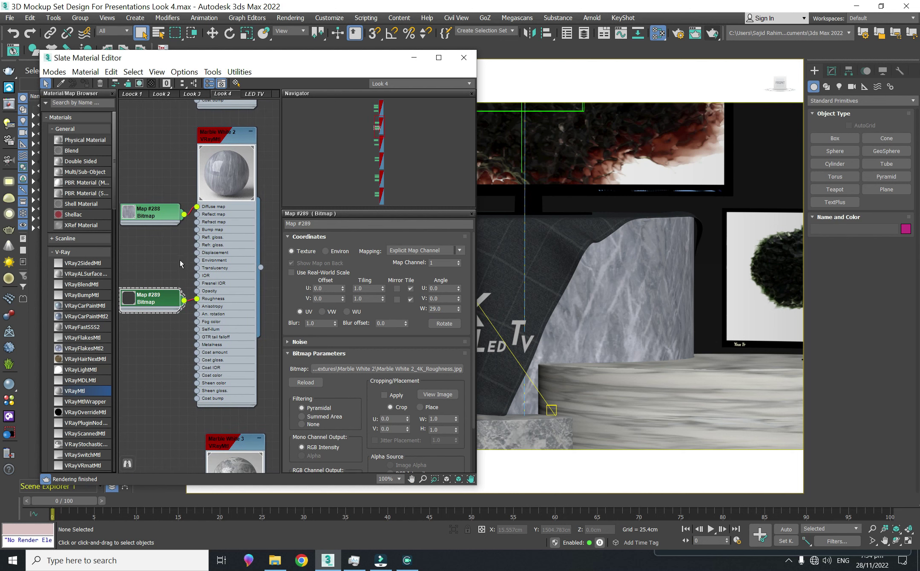
scroll(180, 260, down, 2)
middle_drag(255, 380, 234, 240)
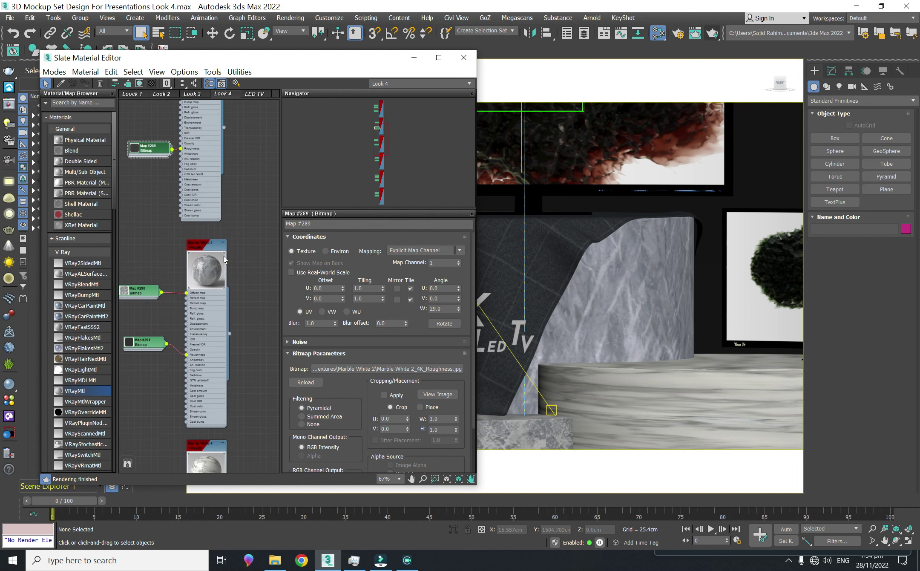
middle_drag(179, 293, 195, 334)
drag(196, 325, 204, 333)
middle_drag(190, 363, 181, 229)
middle_drag(194, 412, 190, 324)
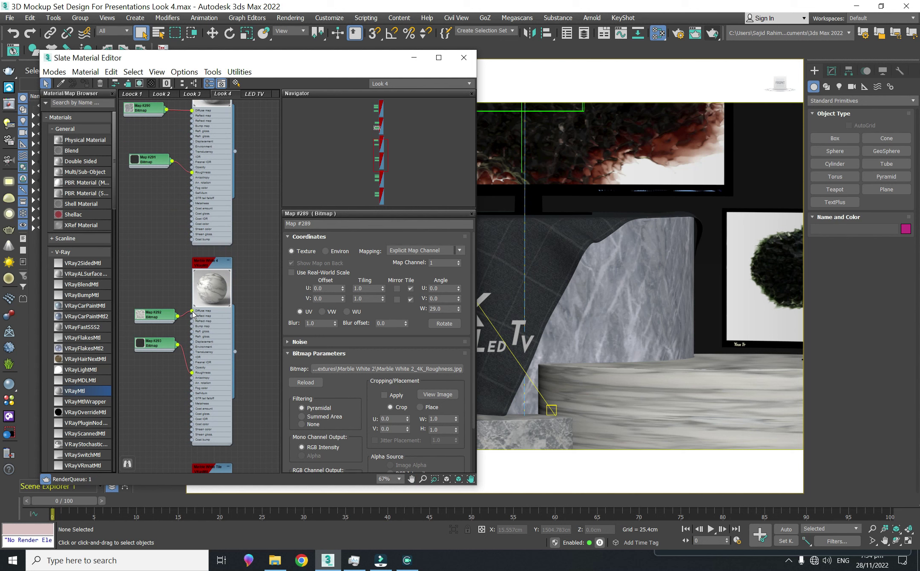
drag(192, 315, 192, 311)
Try a U tiling of 9 with a V tiling of 1 on Marble White 4's albedo bitmap.
double_click(146, 316)
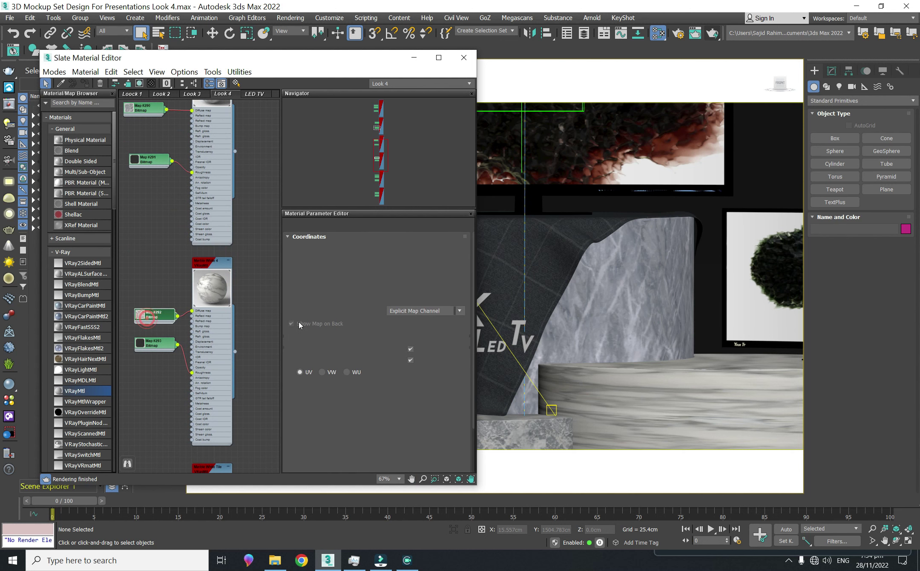
drag(385, 291, 390, 256)
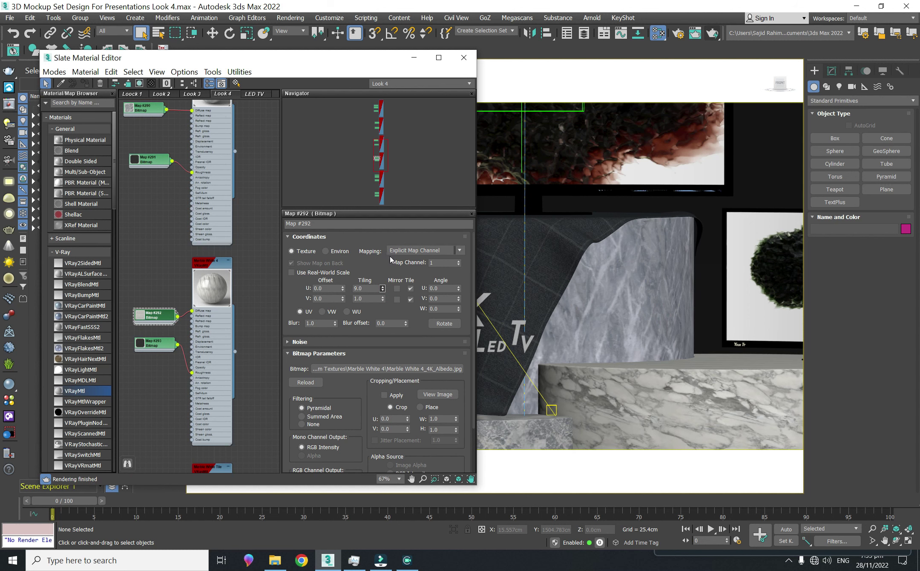
drag(384, 304, 384, 305)
key(Return)
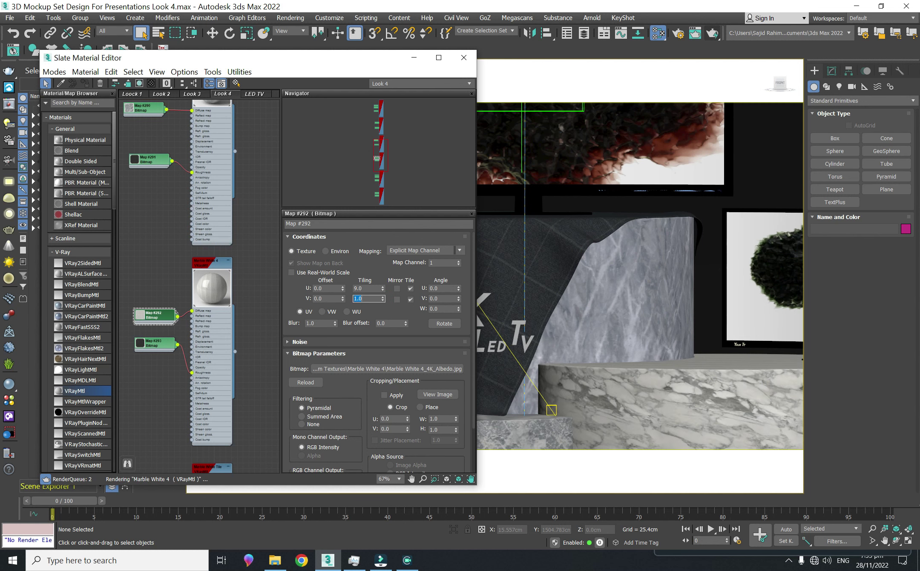
Check the veining on the low cropped cylinder up close and set the albedo bitmap's U tiling to 7.
scroll(675, 360, up, 6)
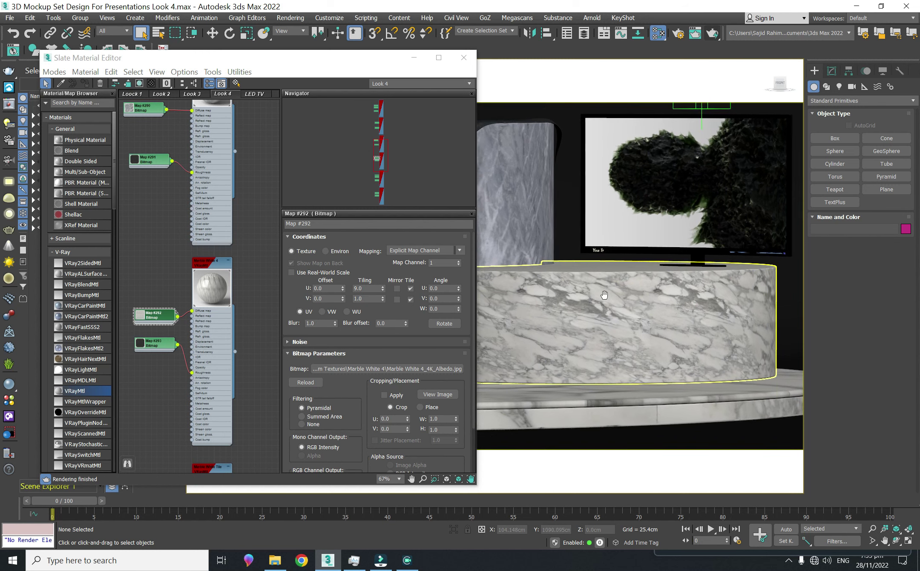
double_click(365, 289)
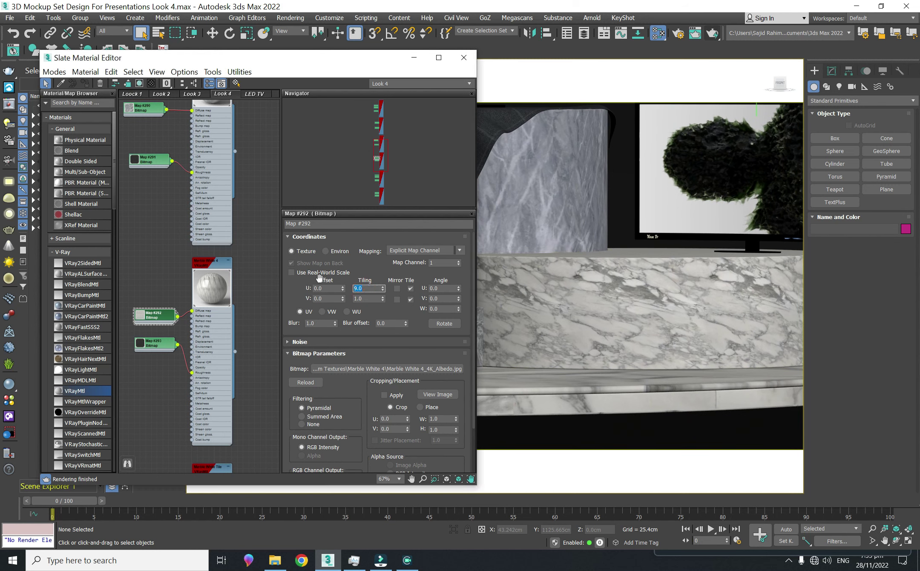
text(7)
key(Return)
scroll(681, 238, down, 3)
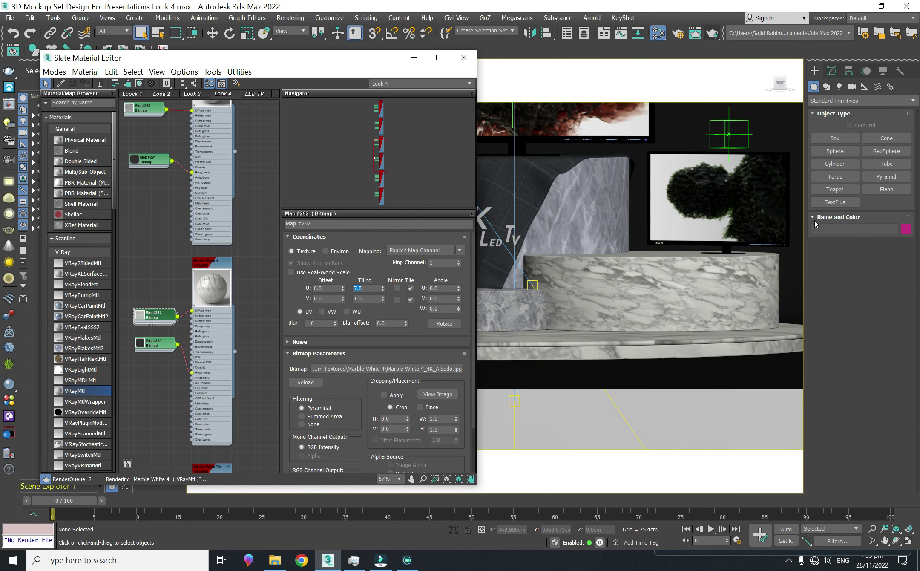
middle_drag(655, 209, 644, 231)
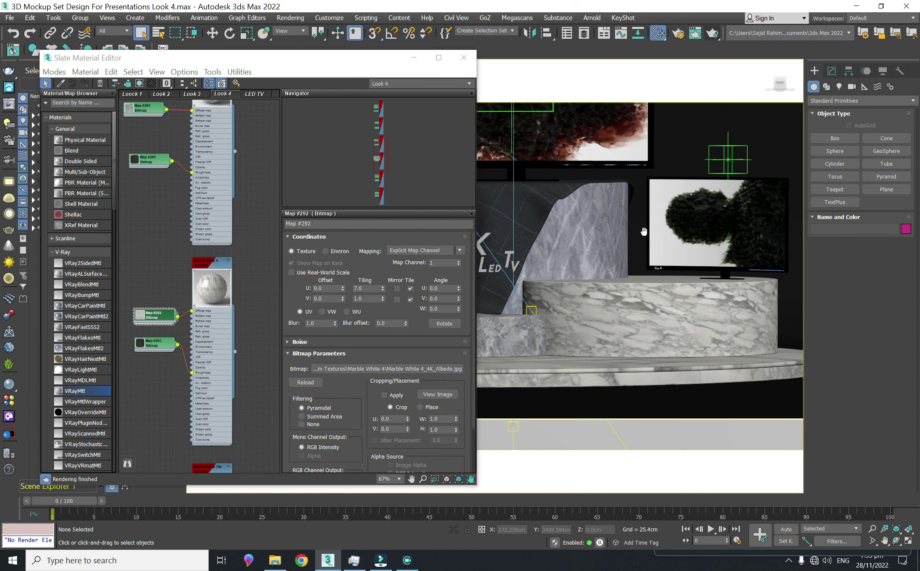
Set the U tiling of Marble White 4's roughness bitmap to 7 to match the albedo.
middle_drag(250, 325, 305, 297)
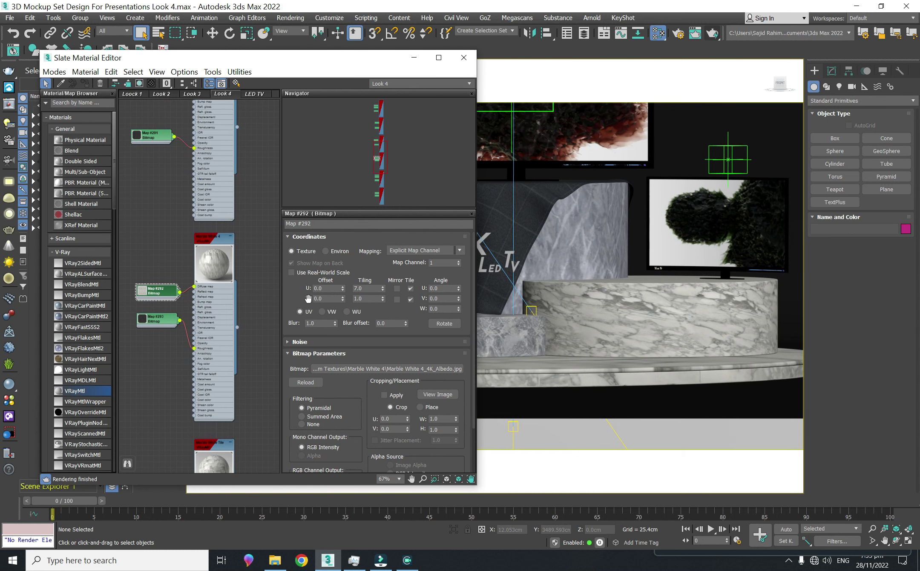
double_click(140, 319)
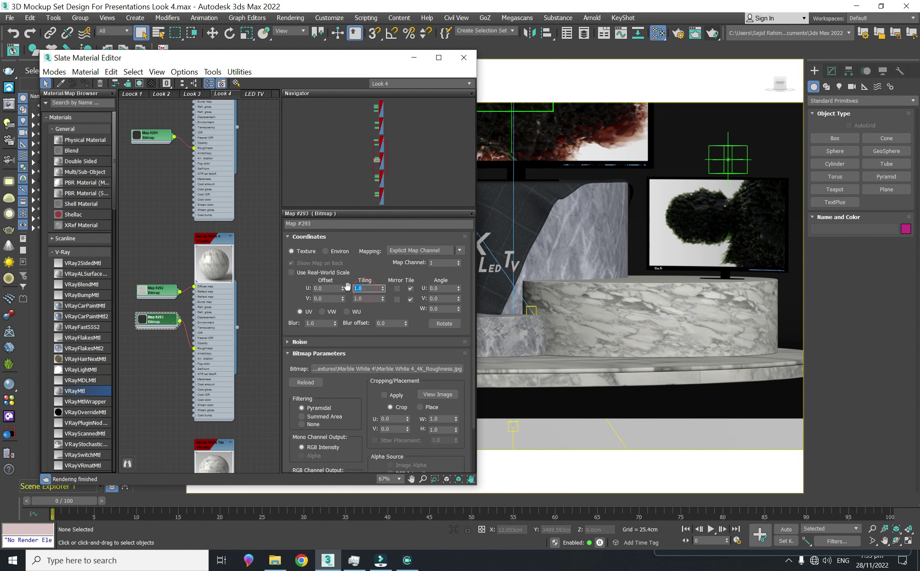
text(7)
key(Return)
Review the coordinate settings of the bitmaps feeding Marble White 3, Marble White 2 and Marble White 1.
scroll(183, 360, down, 5)
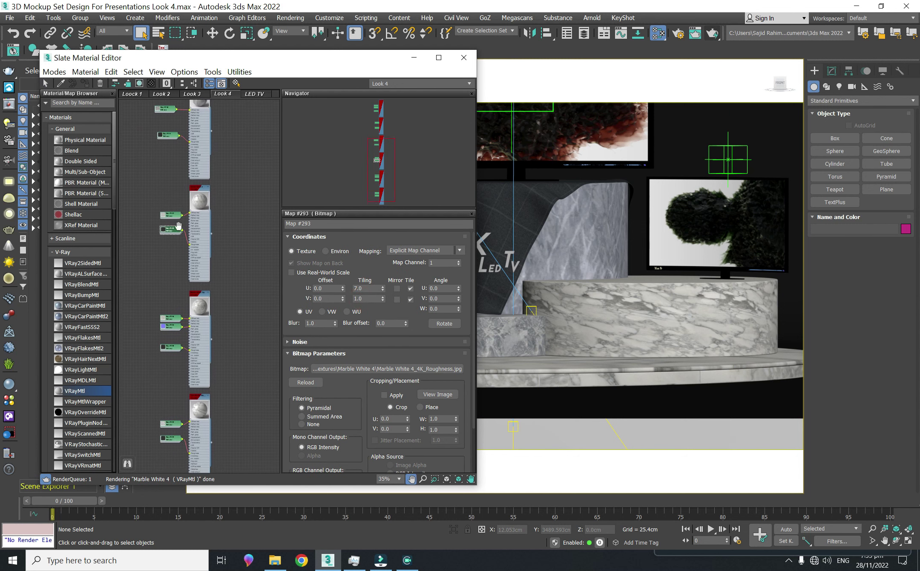
double_click(174, 301)
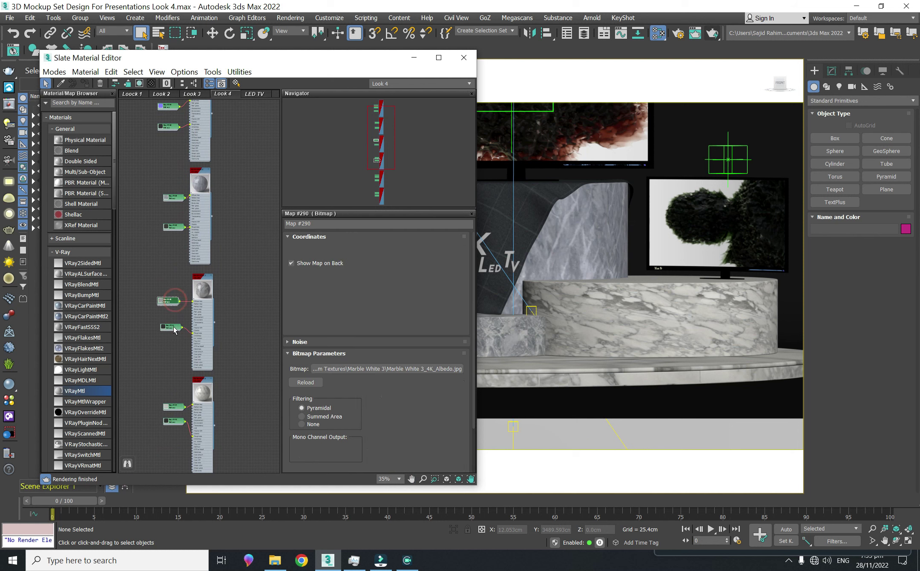
double_click(173, 329)
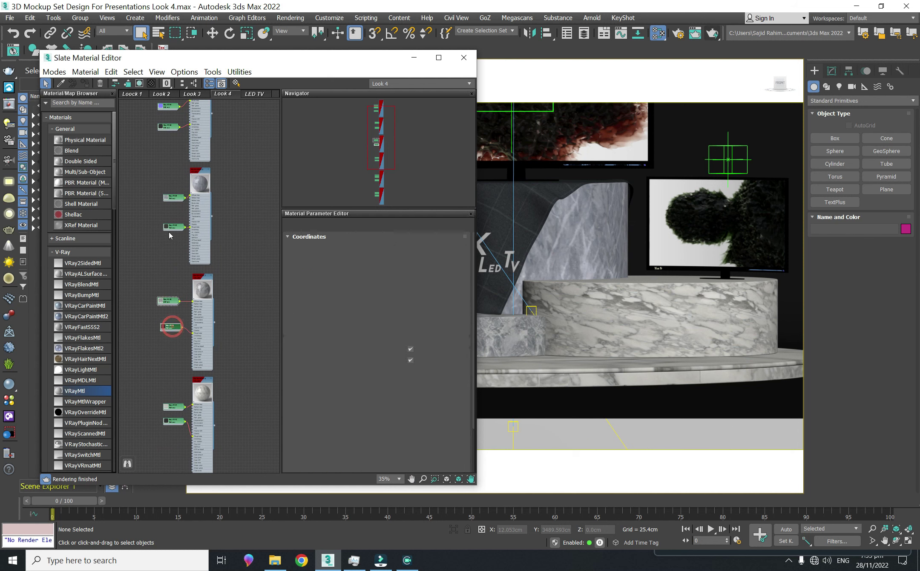
double_click(172, 198)
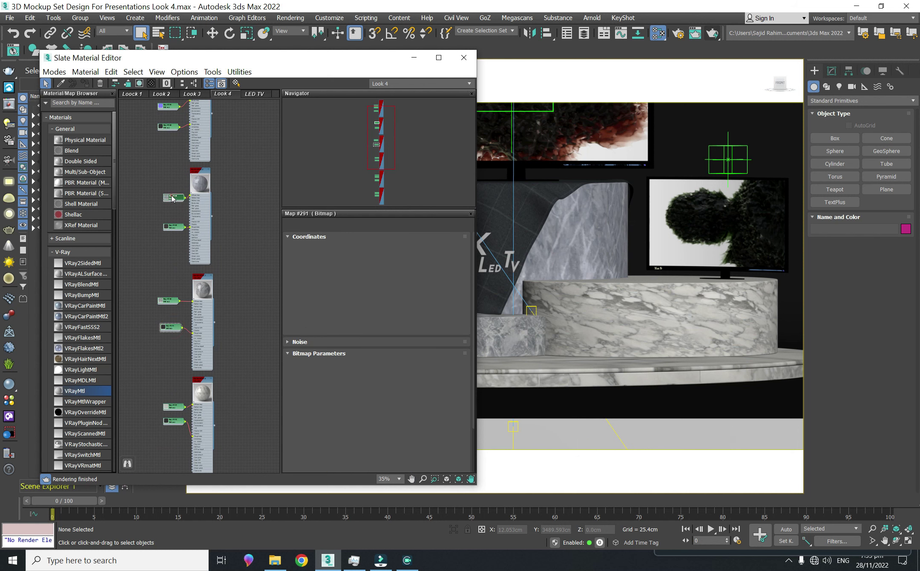
double_click(174, 230)
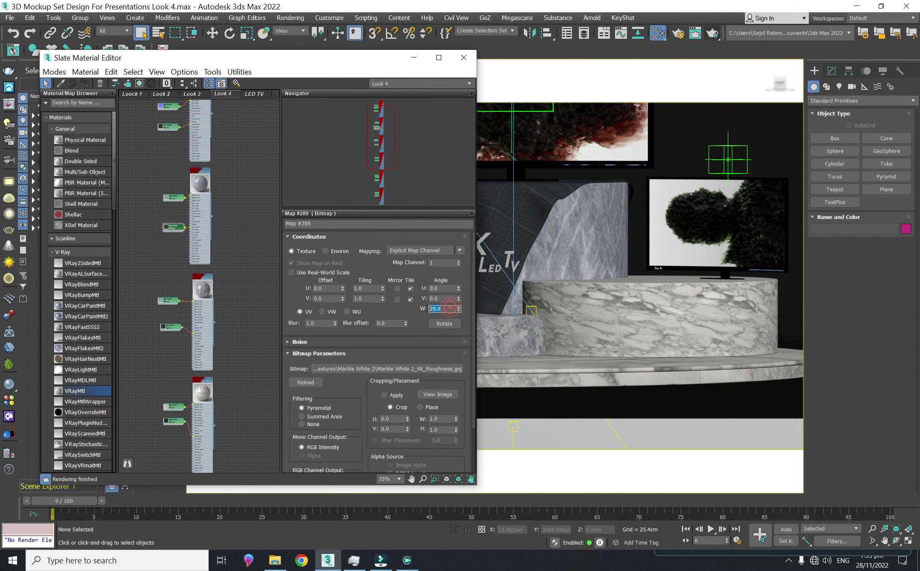
scroll(175, 209, up, 5)
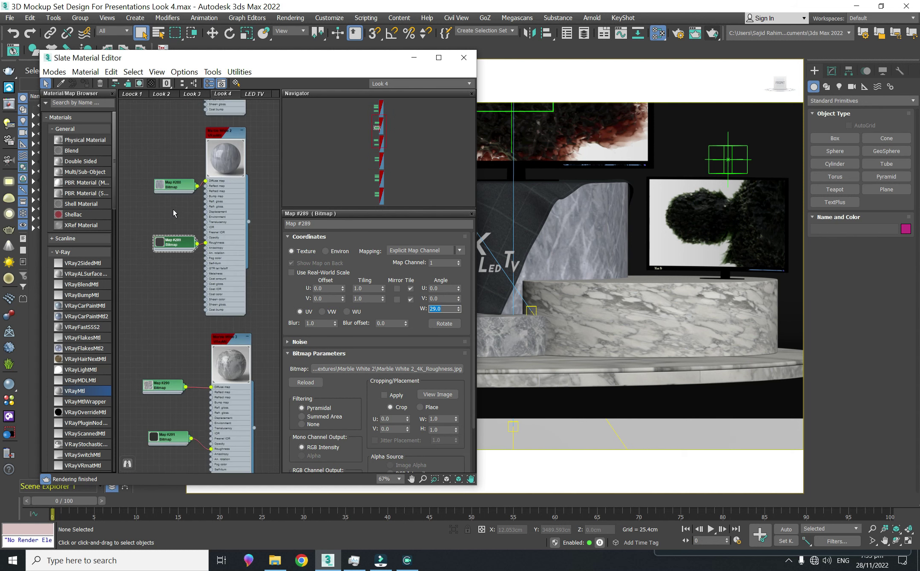
double_click(174, 187)
middle_drag(183, 129, 183, 259)
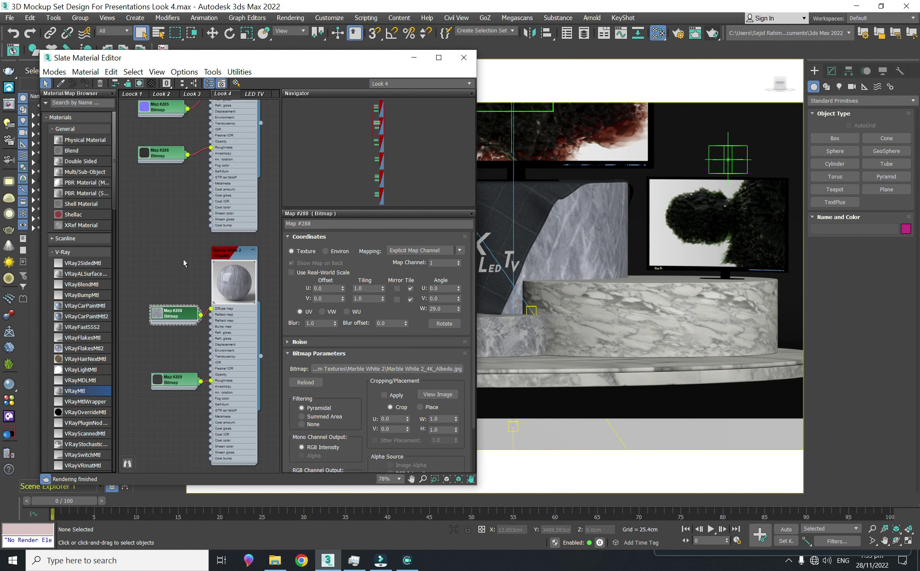
middle_drag(175, 172, 176, 296)
click(169, 200)
double_click(170, 204)
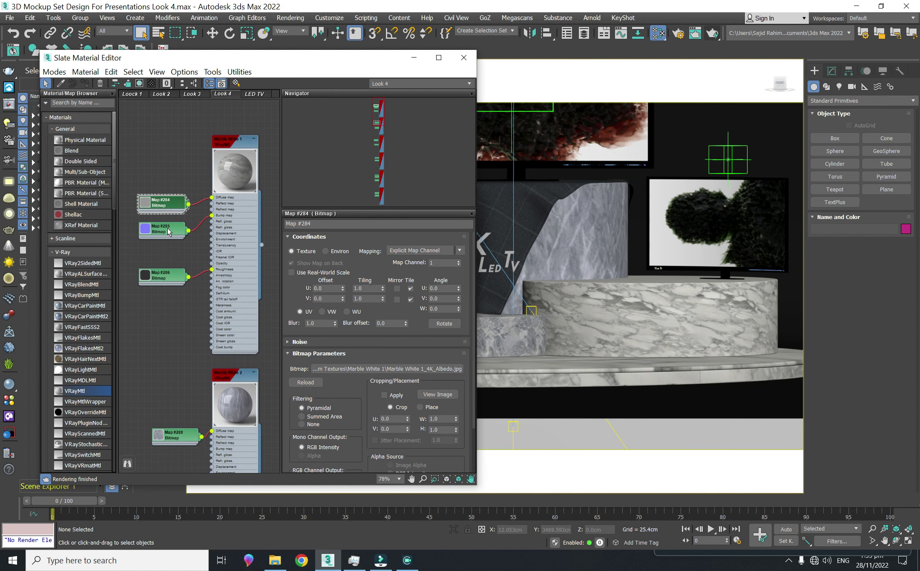
Check the coordinates of Marble White 1's normal and roughness bitmaps, and set the material's bump amount to 5.
double_click(170, 231)
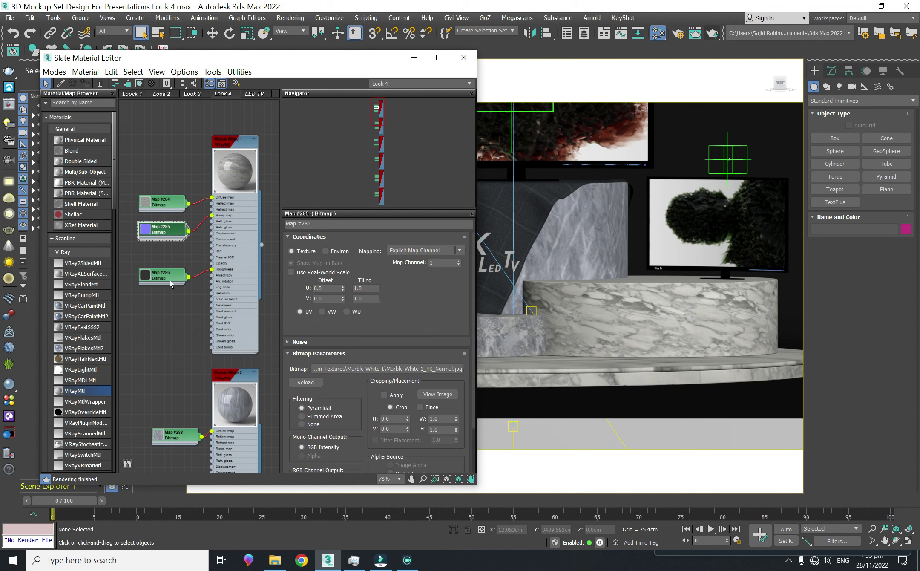
double_click(170, 284)
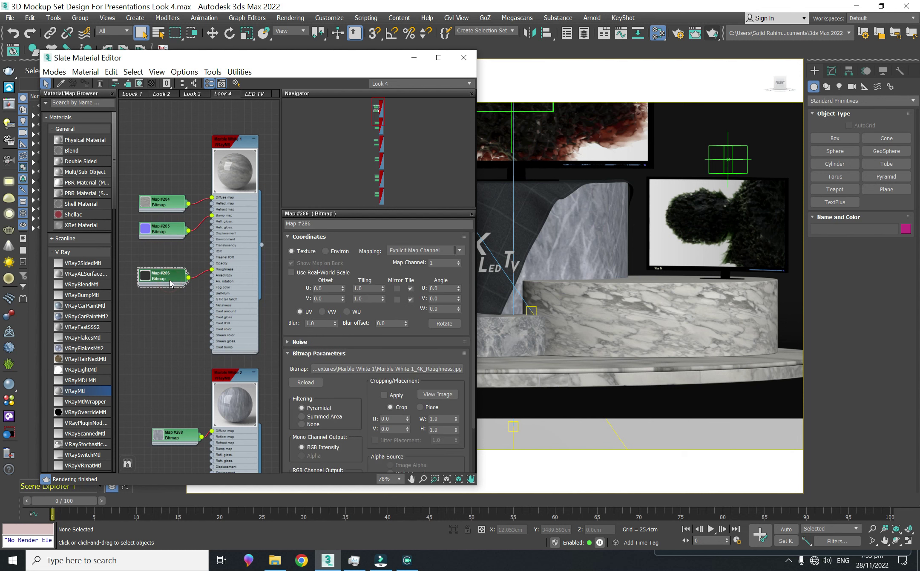
scroll(169, 319, down, 4)
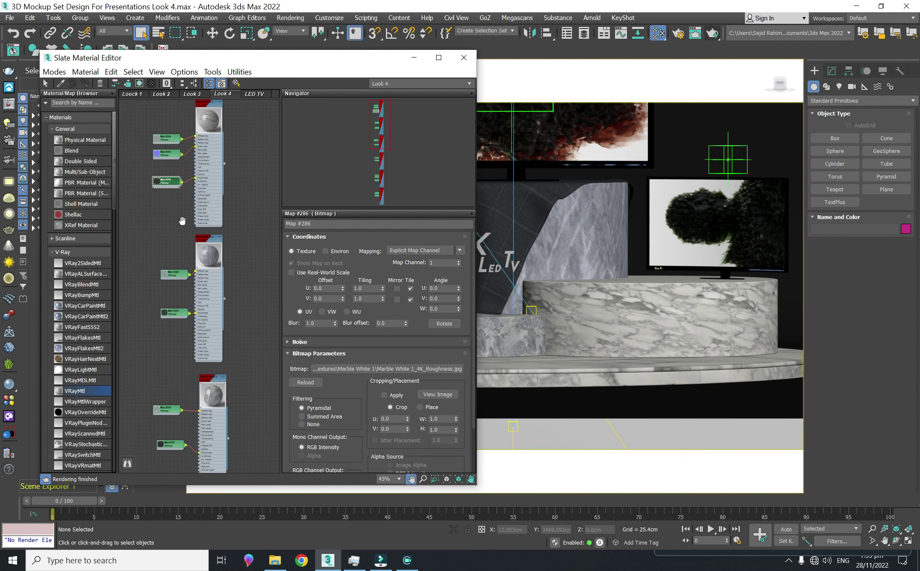
double_click(217, 181)
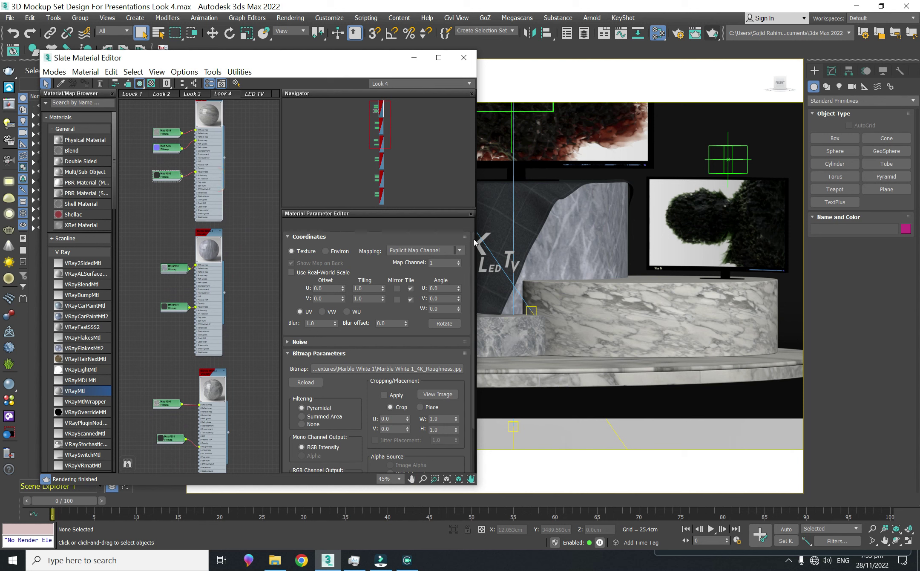
drag(474, 241, 474, 301)
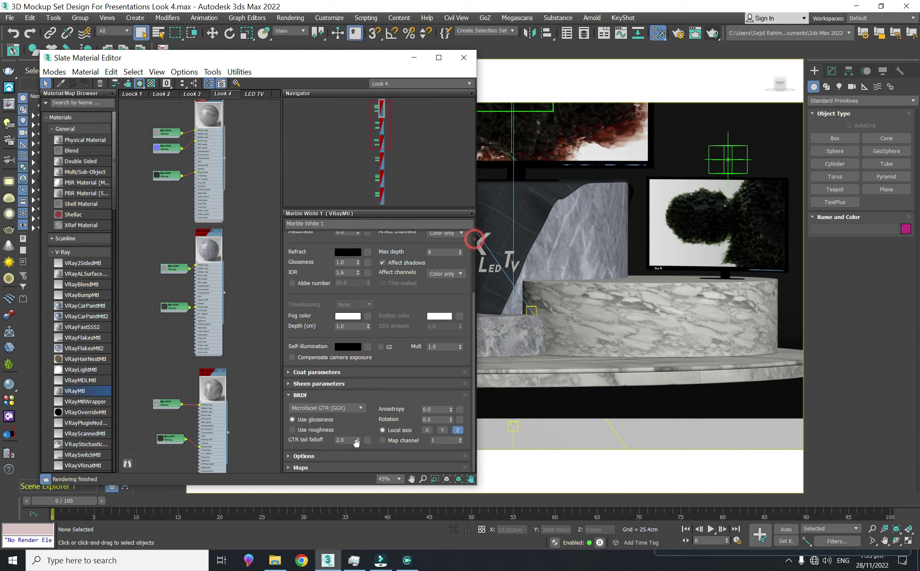
click(297, 467)
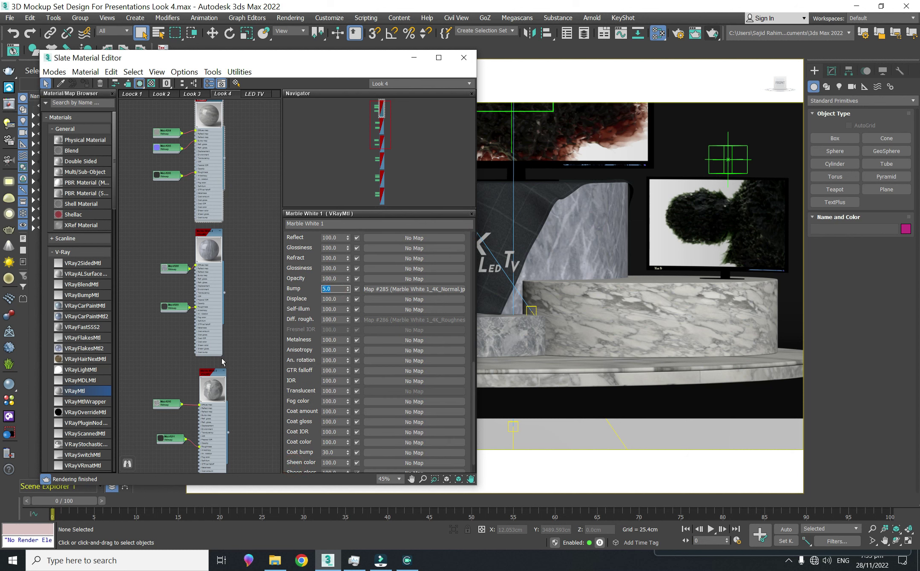
Set the bump amount of the Marble White Tile material to 5.
scroll(236, 355, down, 6)
middle_drag(243, 353, 234, 281)
scroll(206, 202, up, 5)
middle_drag(260, 331, 259, 301)
middle_drag(261, 400, 256, 205)
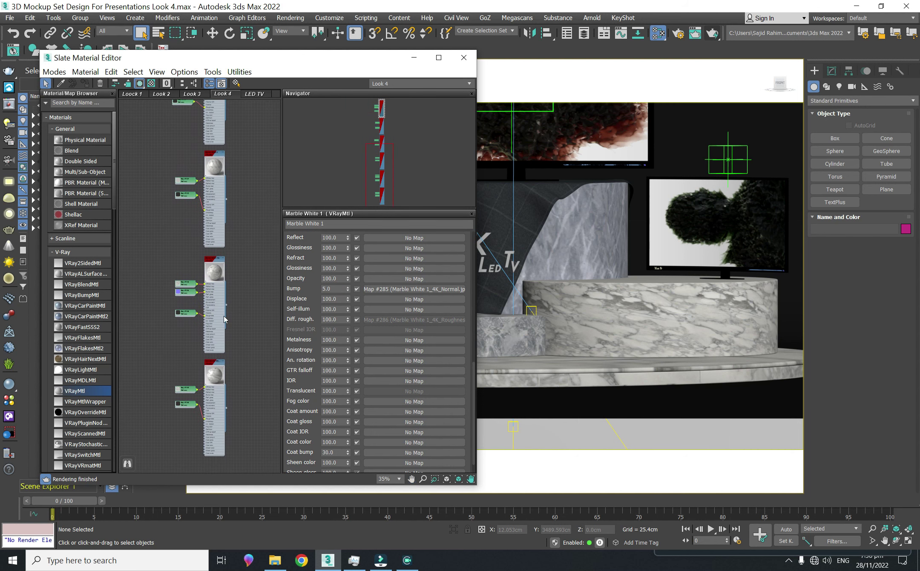
click(224, 332)
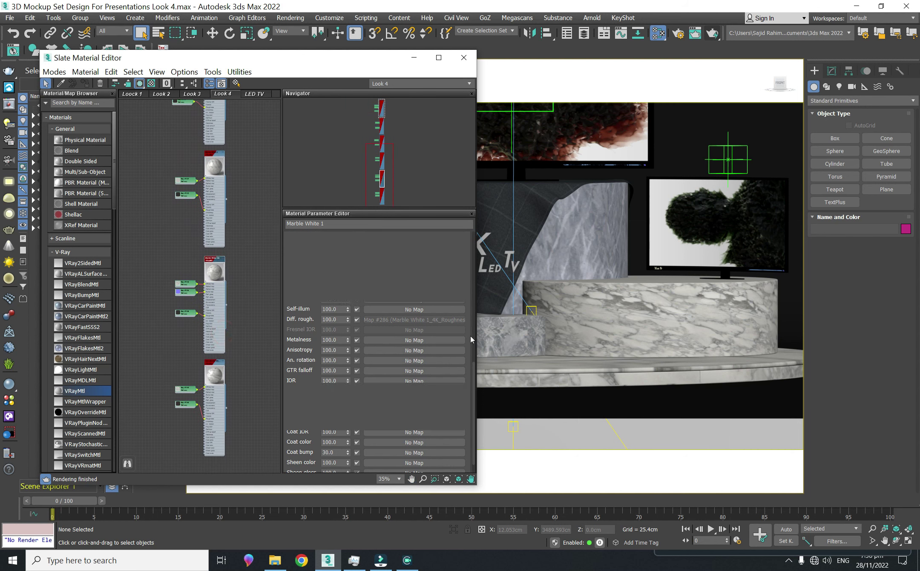
drag(474, 241, 475, 426)
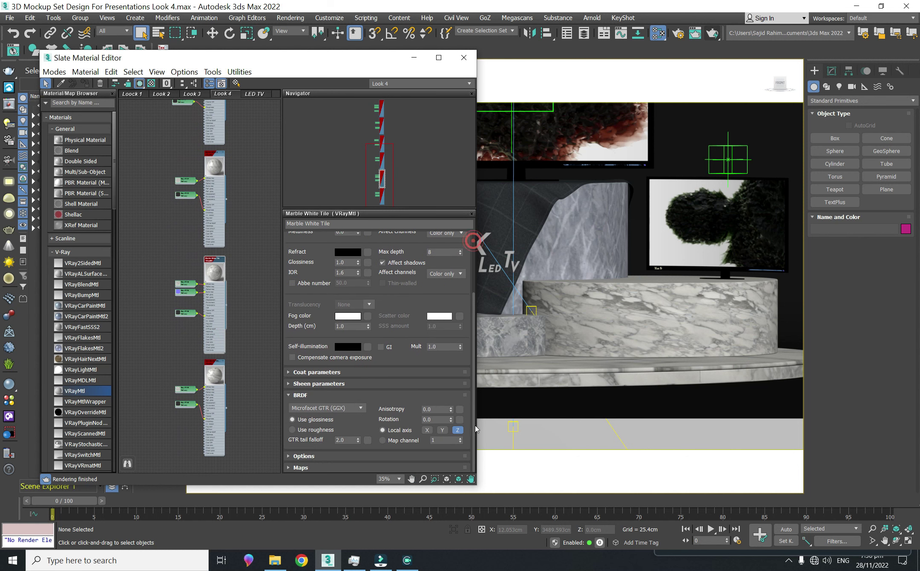
click(305, 466)
scroll(314, 326, down, 5)
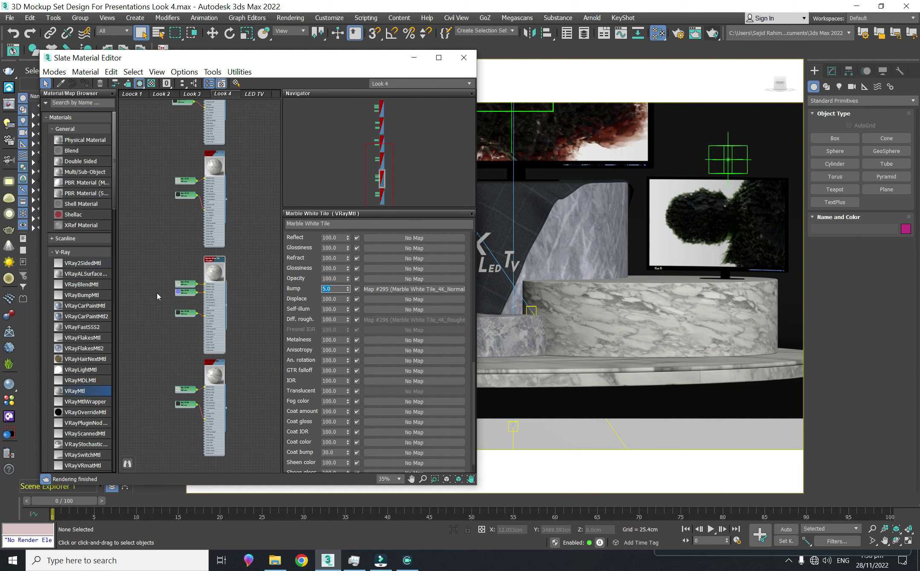
Uncover the whole set and identify the object using Marble White 4 by unlinking and relinking its albedo bitmap to the diffuse map.
middle_drag(197, 321, 195, 328)
click(243, 212)
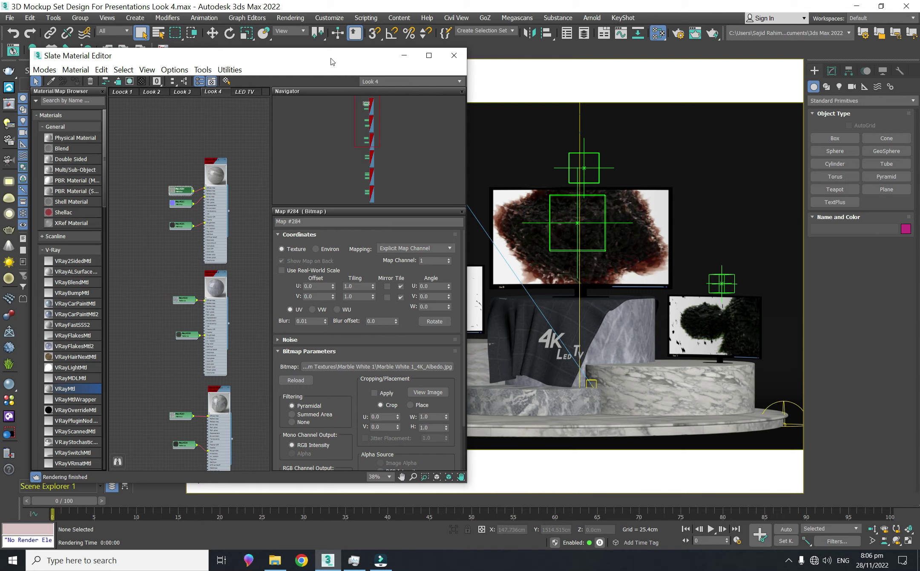
drag(342, 59, 253, 56)
click(180, 203)
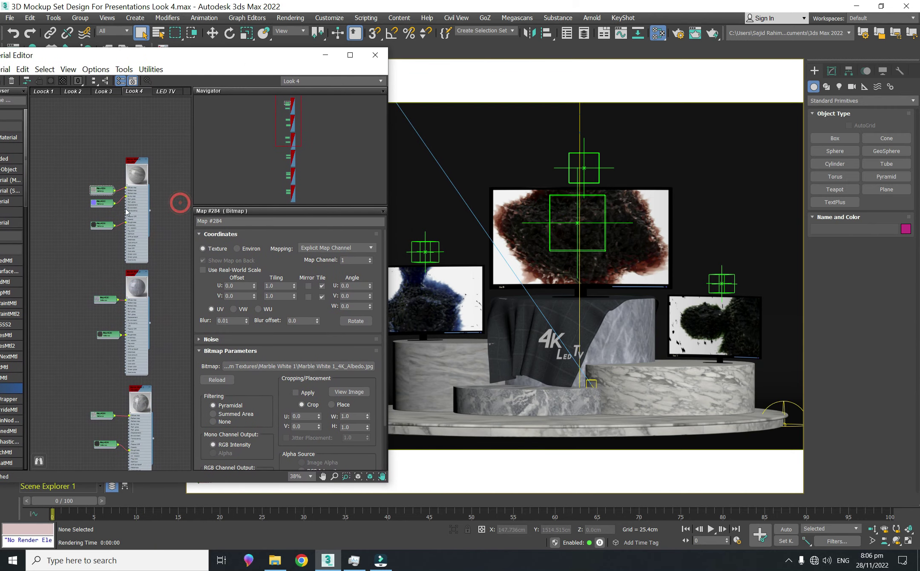
scroll(118, 336, up, 5)
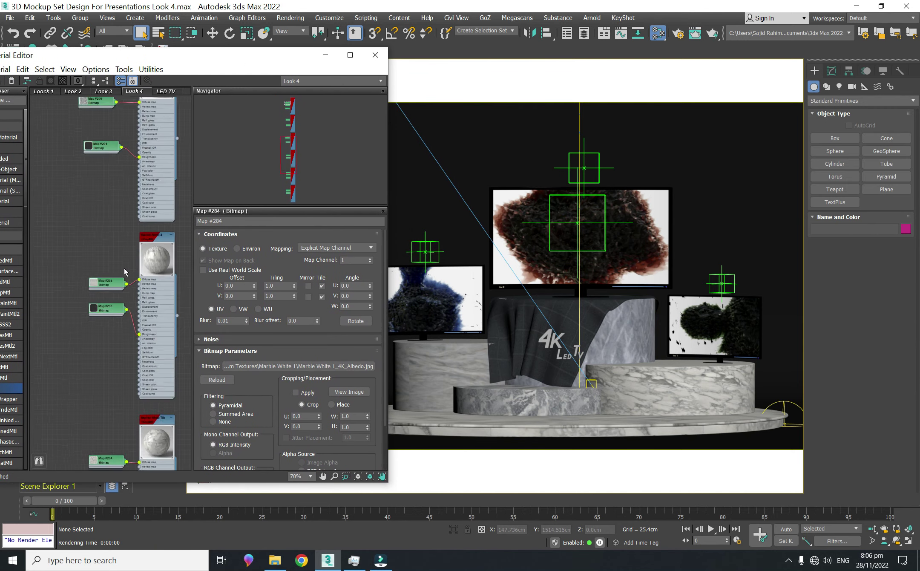
mouse_move(132, 276)
mouse_down()
mouse_move(142, 286)
mouse_move(100, 293)
mouse_move(144, 286)
mouse_up()
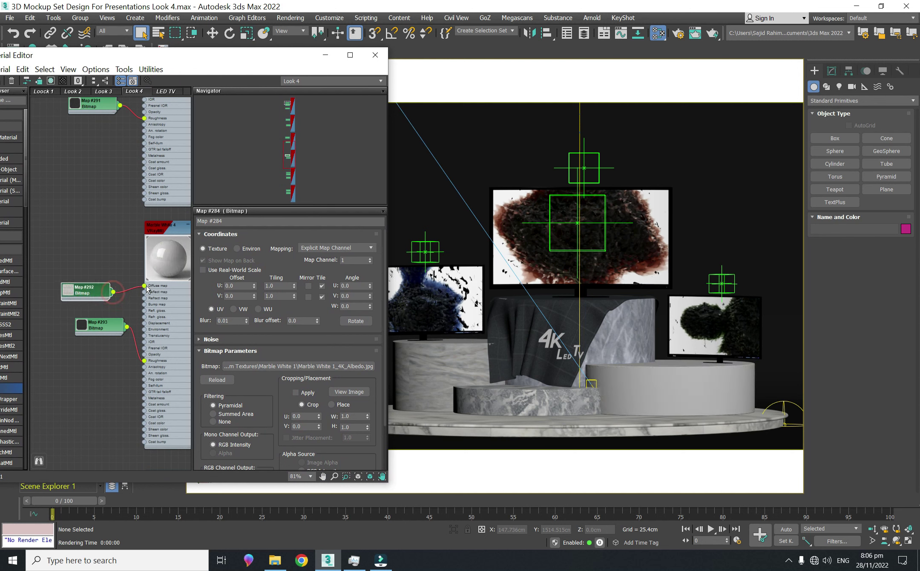
scroll(97, 316, down, 5)
middle_drag(98, 316, 91, 358)
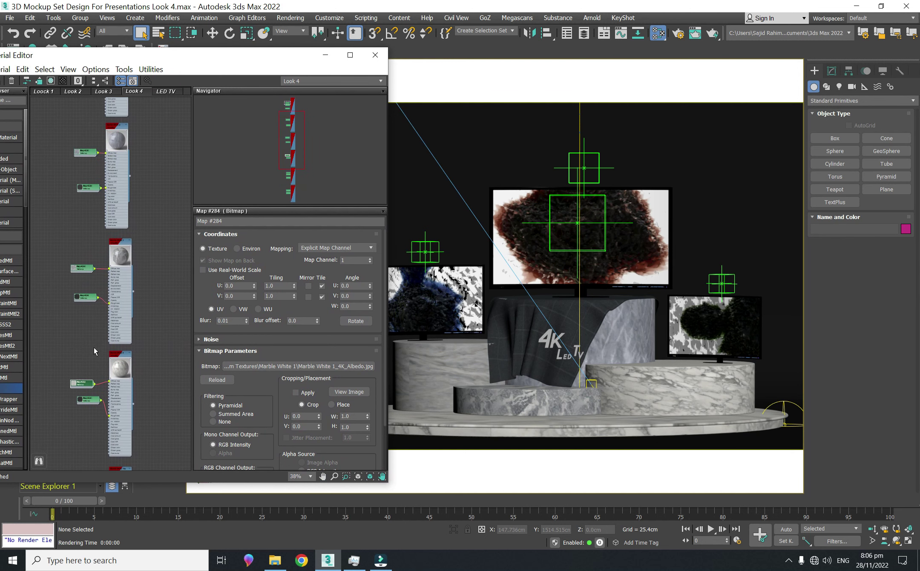
Move Marble White 4's nodes above Marble White 1, and test Marble White 1 by unlinking and relinking its albedo bitmap.
scroll(156, 382, down, 5)
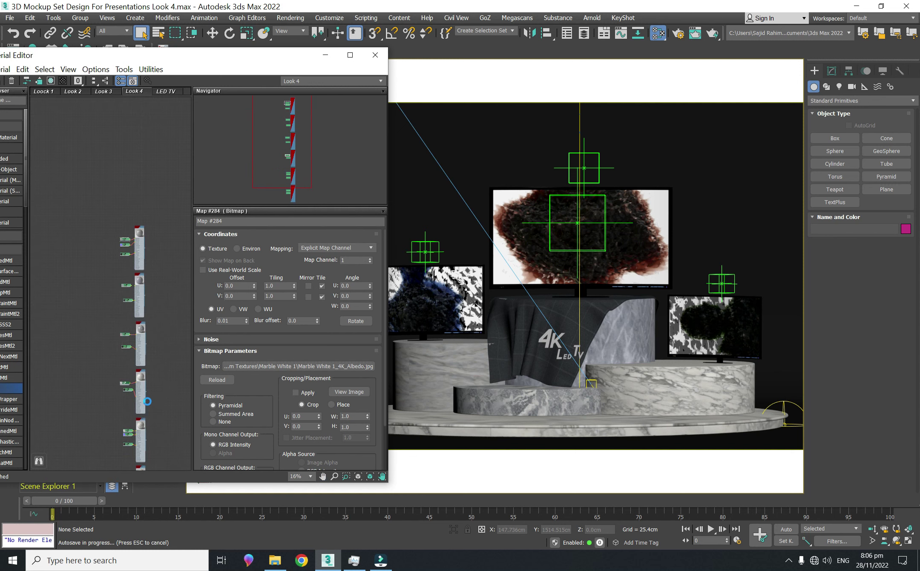
drag(170, 385, 134, 219)
scroll(117, 256, up, 8)
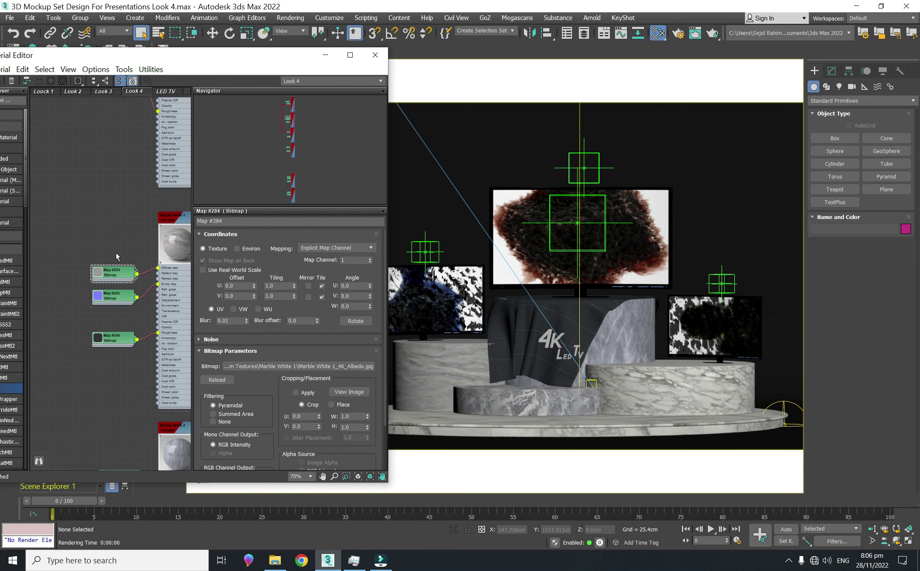
drag(154, 267, 135, 278)
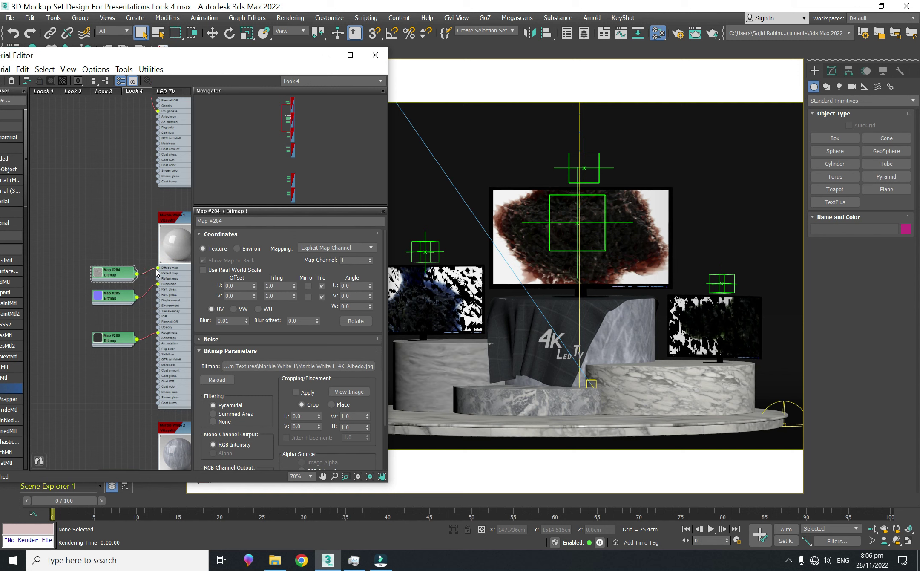
Identify Marble White 2's object by unlinking and relinking its albedo bitmap, and move the material's nodes above Marble White 4.
scroll(128, 248, down, 2)
middle_drag(127, 248, 94, 158)
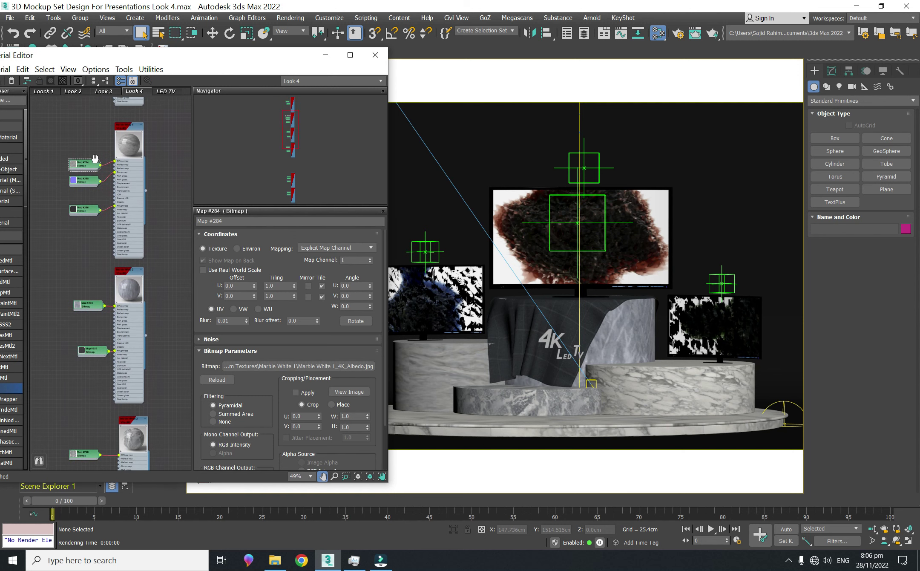
drag(115, 309, 104, 315)
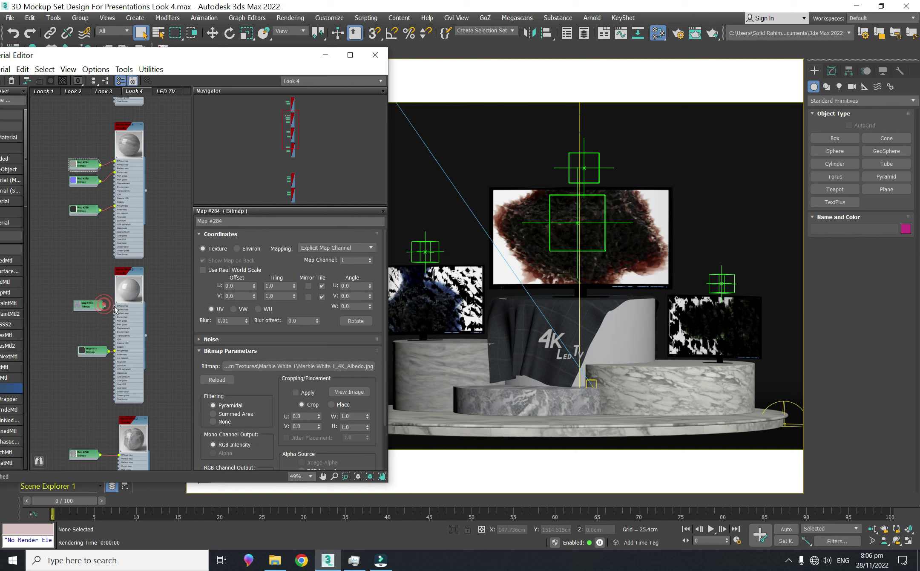
scroll(96, 314, up, 2)
drag(125, 307, 125, 305)
scroll(128, 316, down, 3)
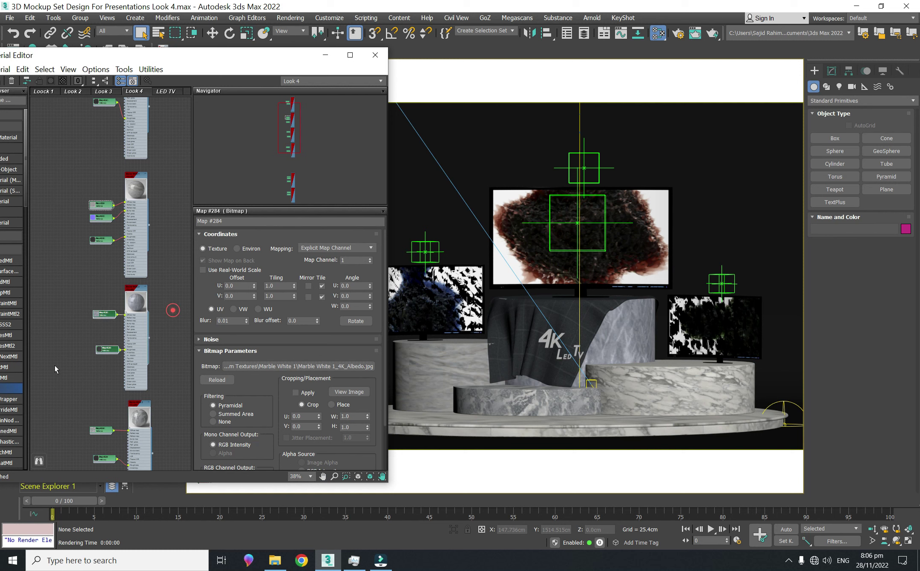
scroll(170, 313, down, 2)
drag(120, 117, 113, 148)
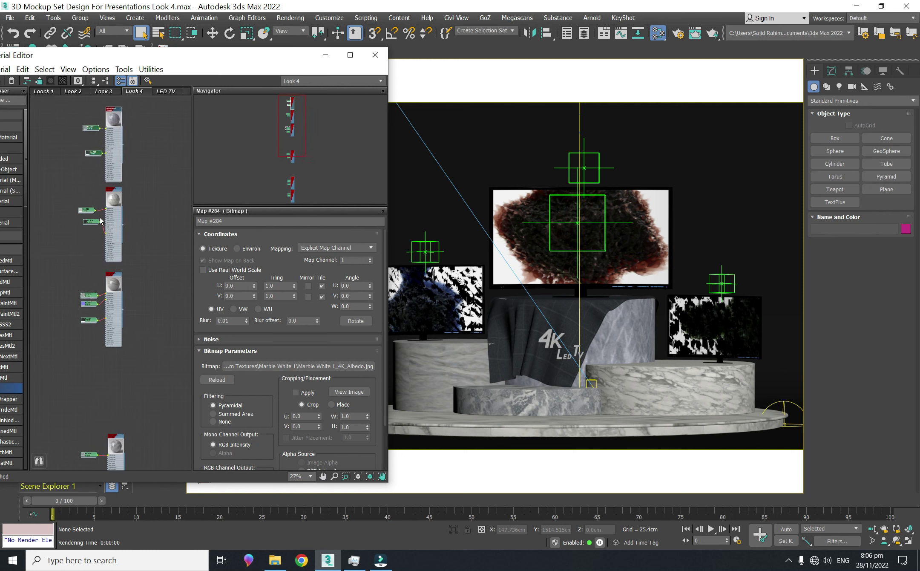
Swap the two marbles: assign Marble White 4 to the curved slab behind the cloth and Marble White 2 to the right-hand cylinder.
scroll(105, 214, up, 3)
mouse_move(109, 208)
mouse_down()
mouse_move(88, 216)
mouse_move(108, 206)
mouse_up()
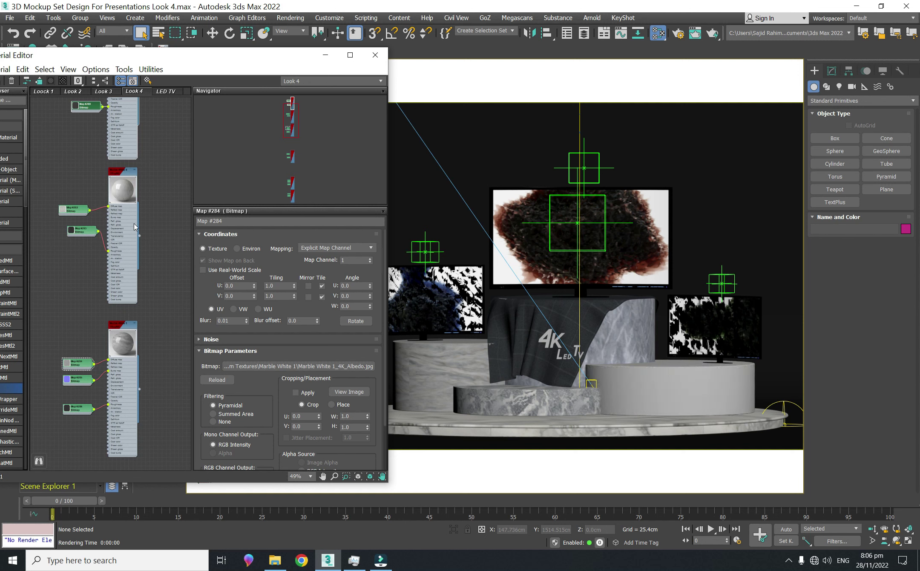
drag(139, 235, 620, 332)
middle_drag(142, 164, 163, 284)
drag(161, 211, 660, 386)
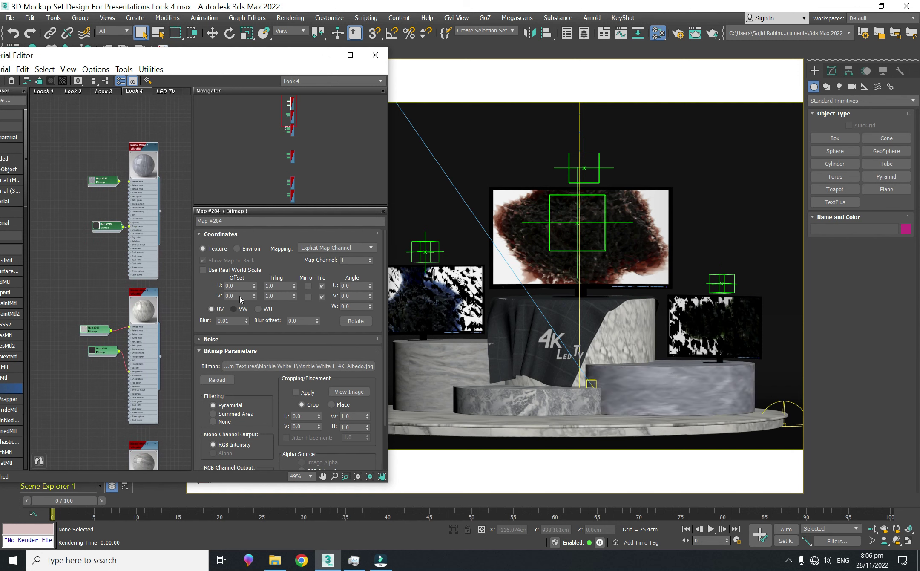
Try adjusting the U tiling and W angle of Marble White 2's albedo bitmap on the right-hand cylinder.
click(102, 181)
drag(295, 288, 294, 285)
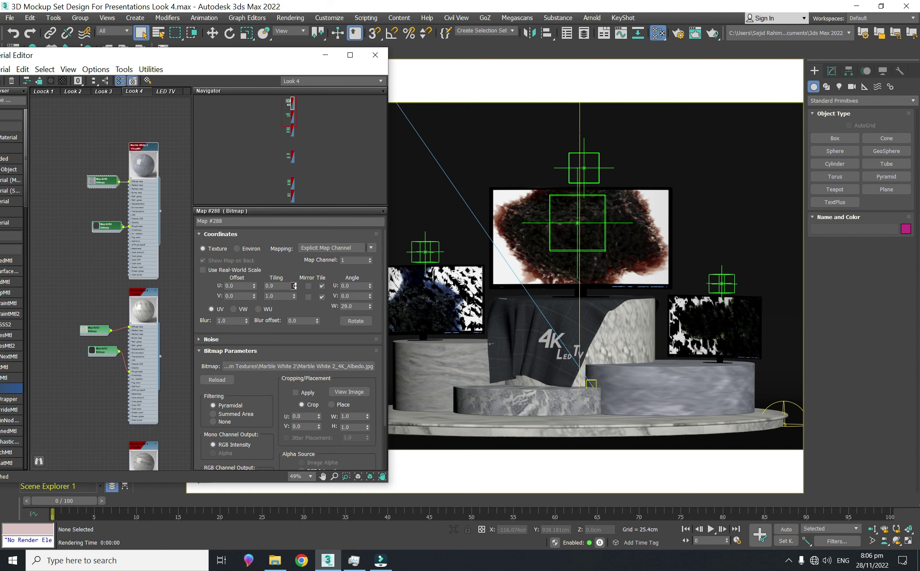
right_click(371, 308)
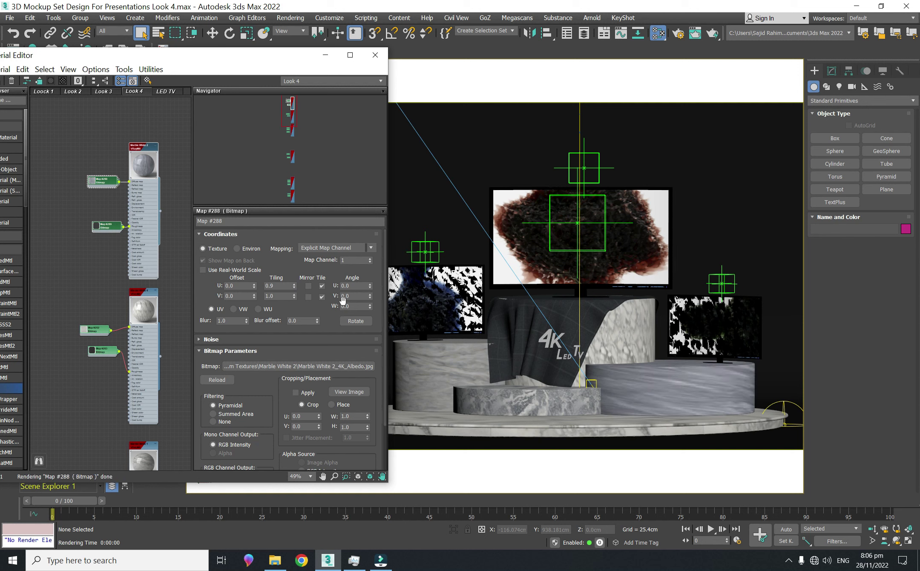
drag(295, 287, 295, 284)
double_click(281, 285)
click(285, 298)
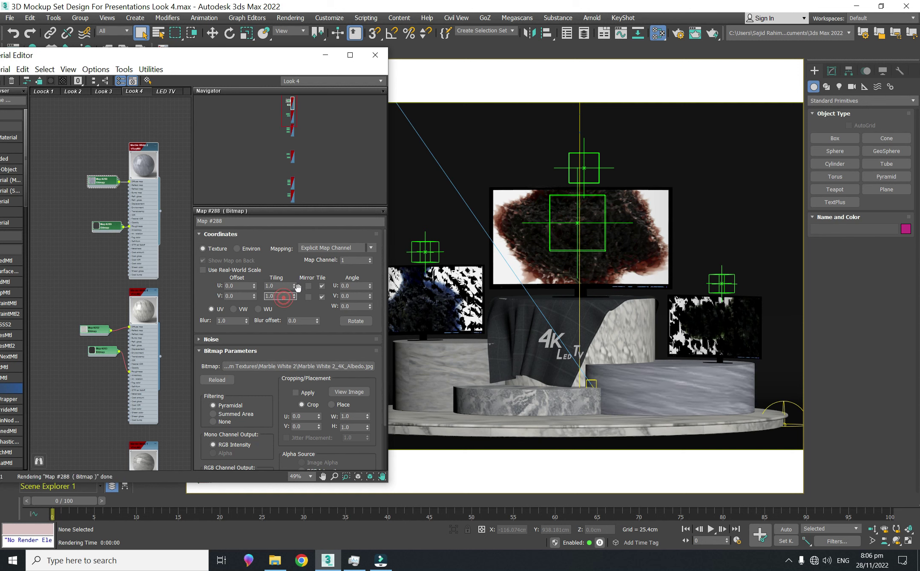
Set the U tiling of Marble White 2's albedo bitmap to 5 and try a V tiling of 5.
drag(295, 298, 299, 269)
click(294, 294)
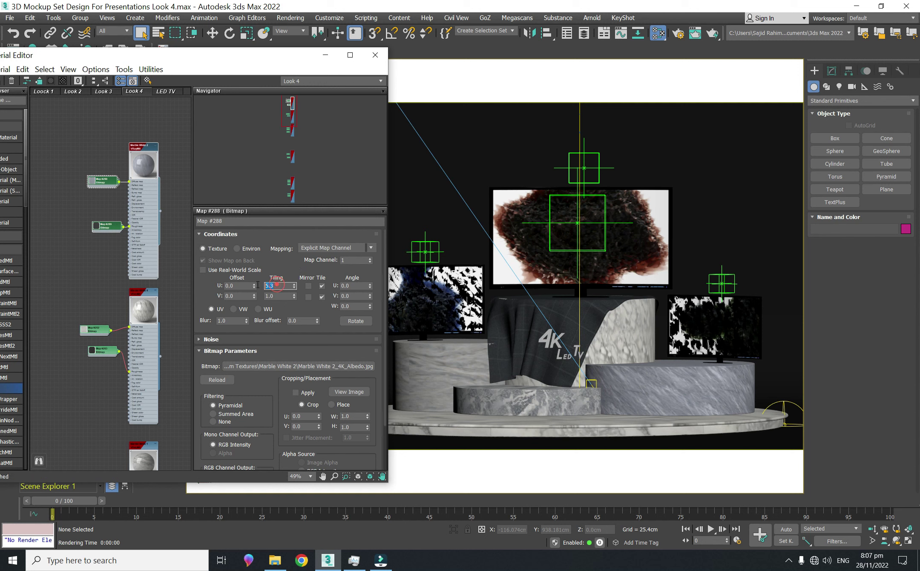
key(Return)
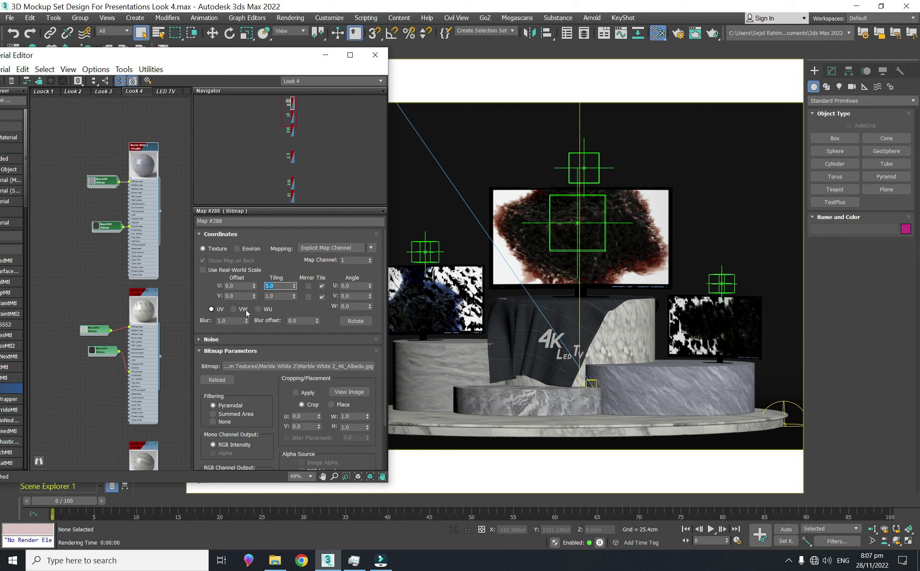
text(5)
key(Return)
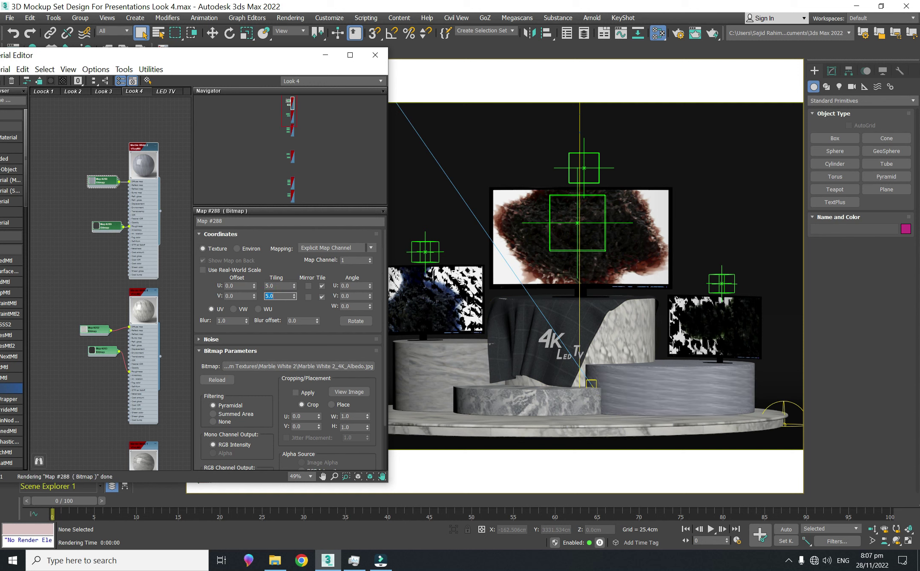
Set the U tiling of Marble White 2's roughness bitmap to 5, matching the albedo.
click(282, 286)
double_click(109, 226)
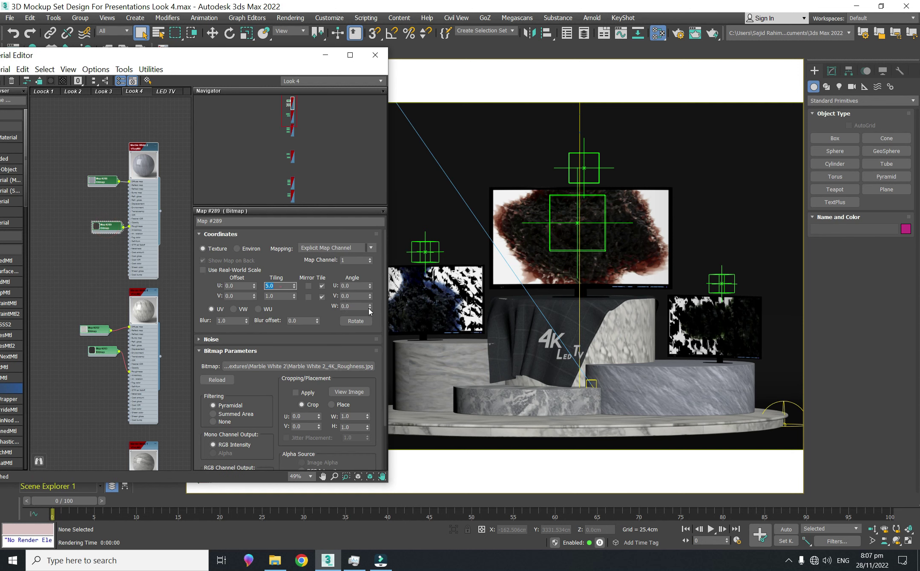
Set the U tiling of Marble White 4's albedo bitmap to 1 for the curved slab.
middle_drag(119, 258, 117, 215)
click(96, 236)
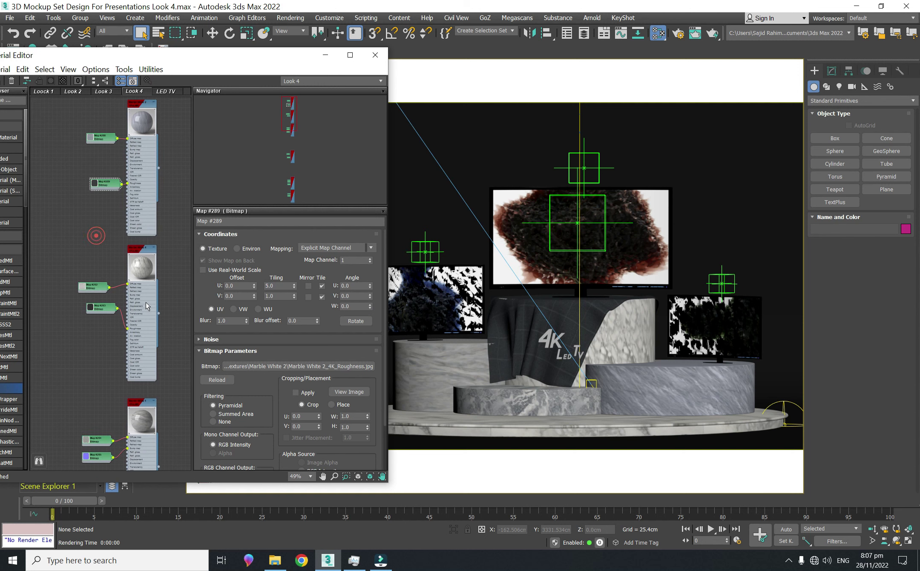
double_click(146, 302)
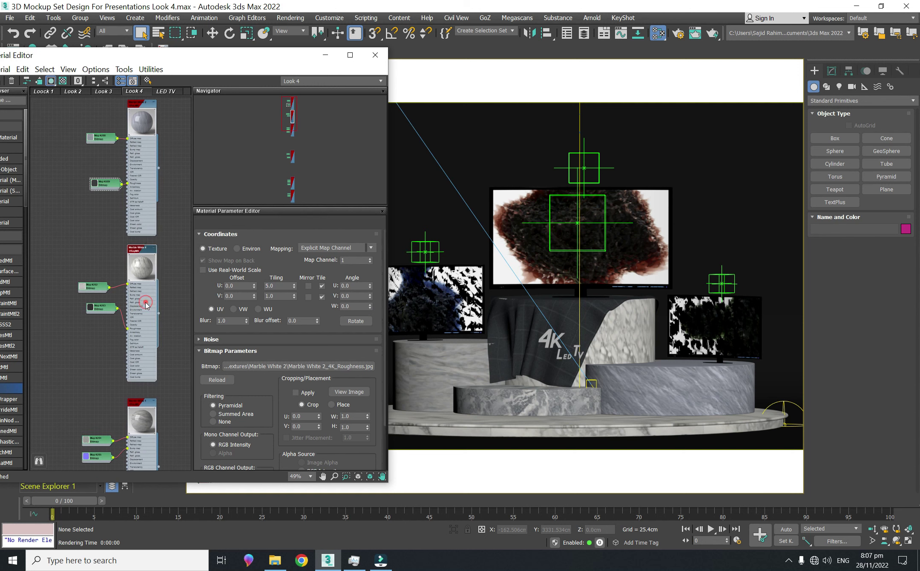
click(94, 289)
double_click(94, 289)
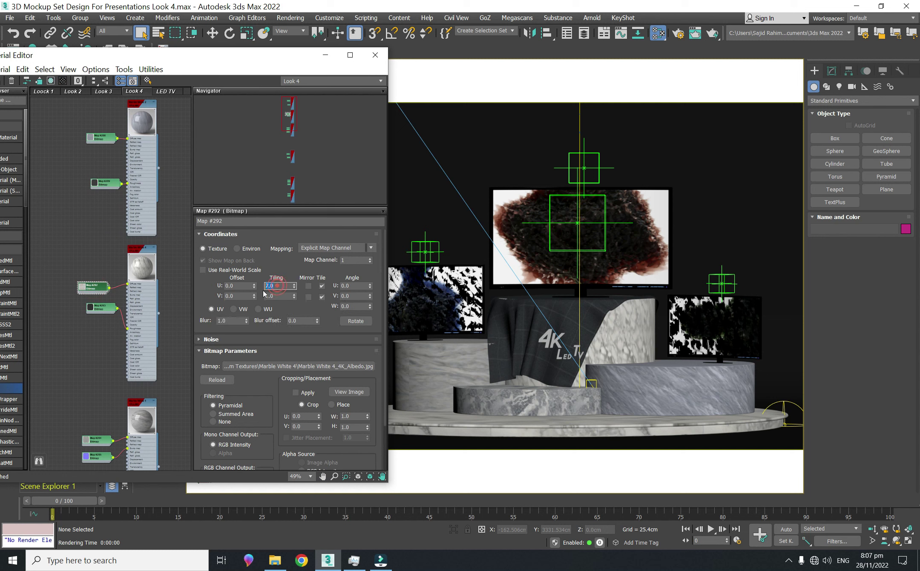
text(1)
key(Return)
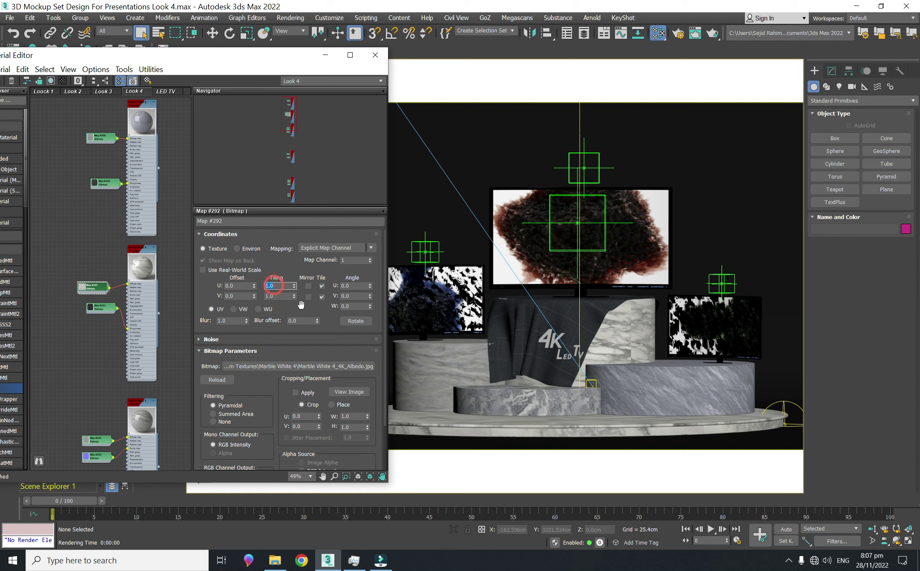
Try a U tiling of 2 and different W angles on Marble White 4's albedo bitmap.
text(2)
click(284, 297)
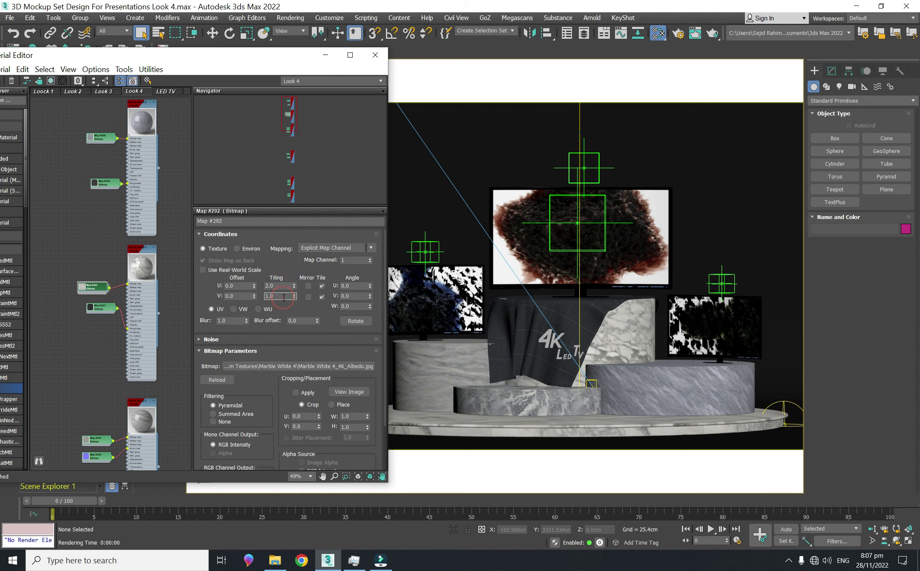
scroll(621, 333, up, 5)
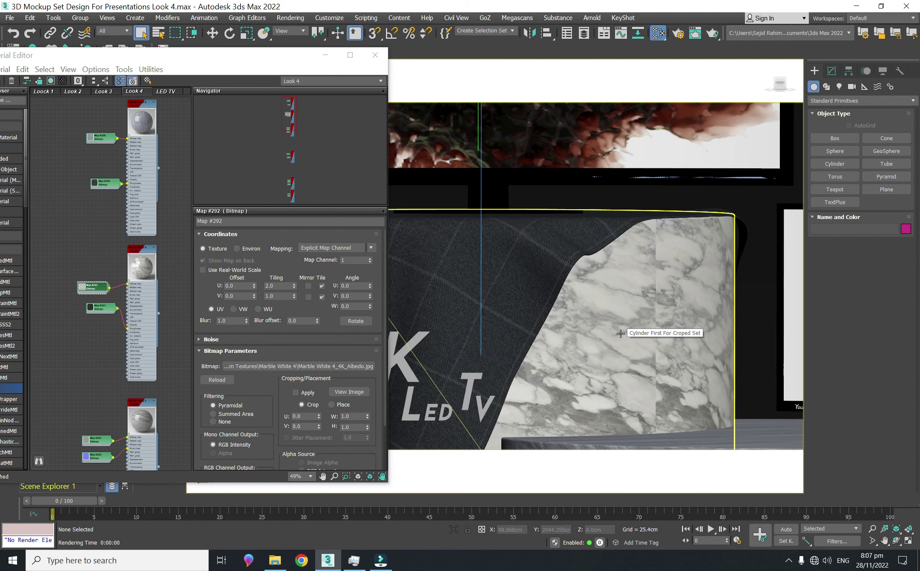
middle_drag(760, 377, 730, 340)
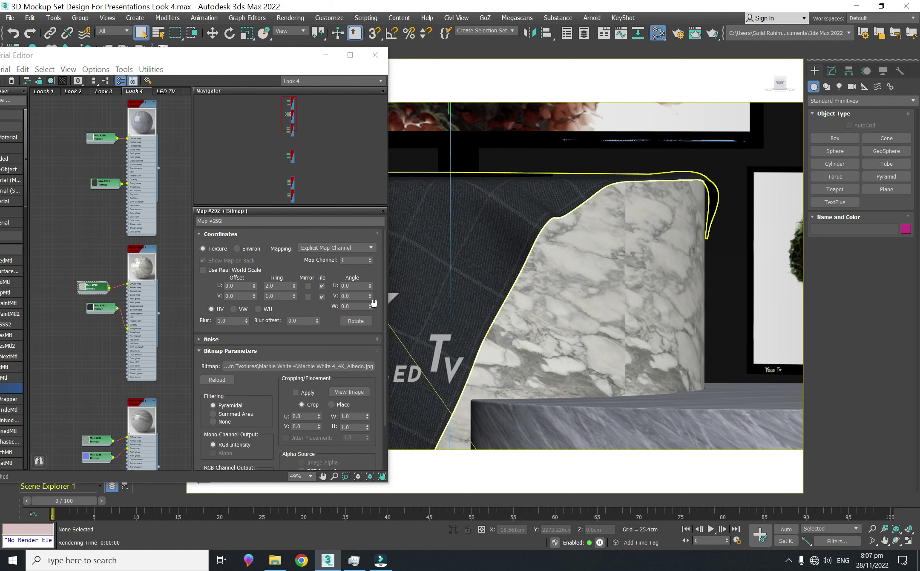
drag(370, 308, 374, 293)
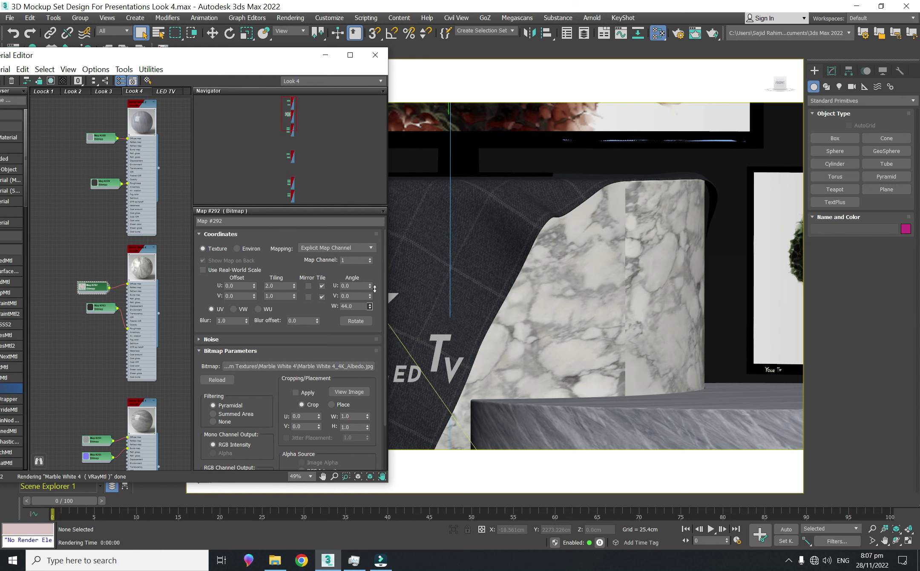
drag(374, 293, 373, 321)
right_click(370, 306)
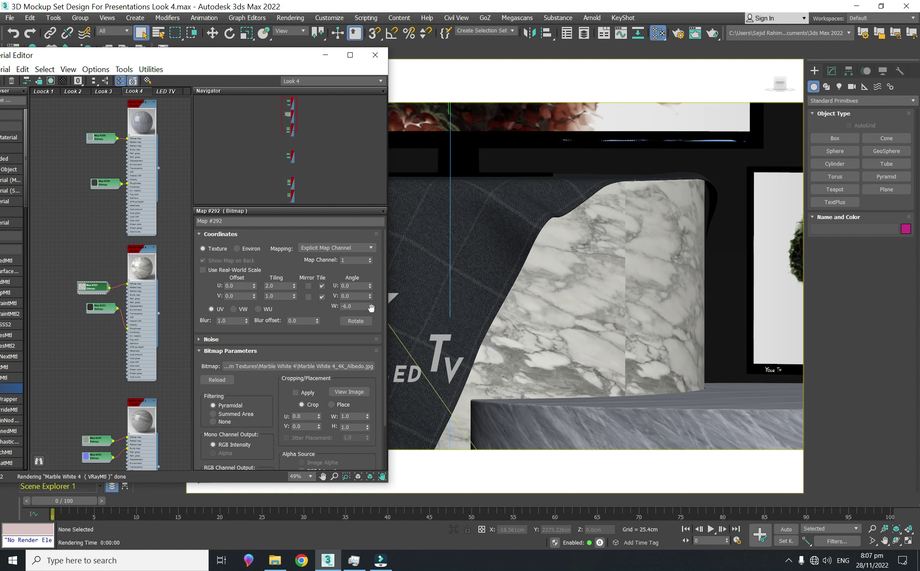
scroll(616, 317, down, 5)
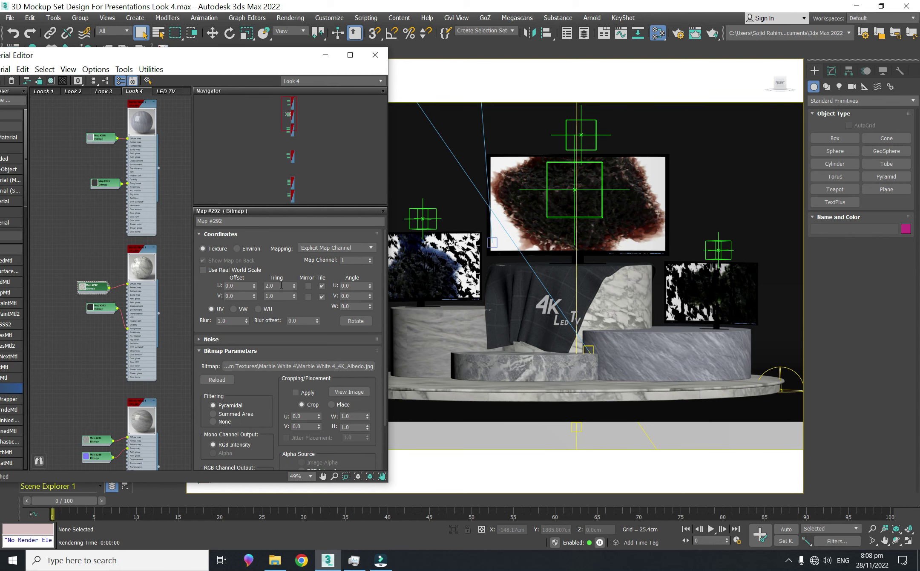
key(Return)
Change the UVW Map on the draped central cylinder to cylindrical mapping with Cap enabled.
scroll(548, 316, down, 3)
alt+middle_drag(593, 323, 593, 355)
scroll(593, 322, up, 3)
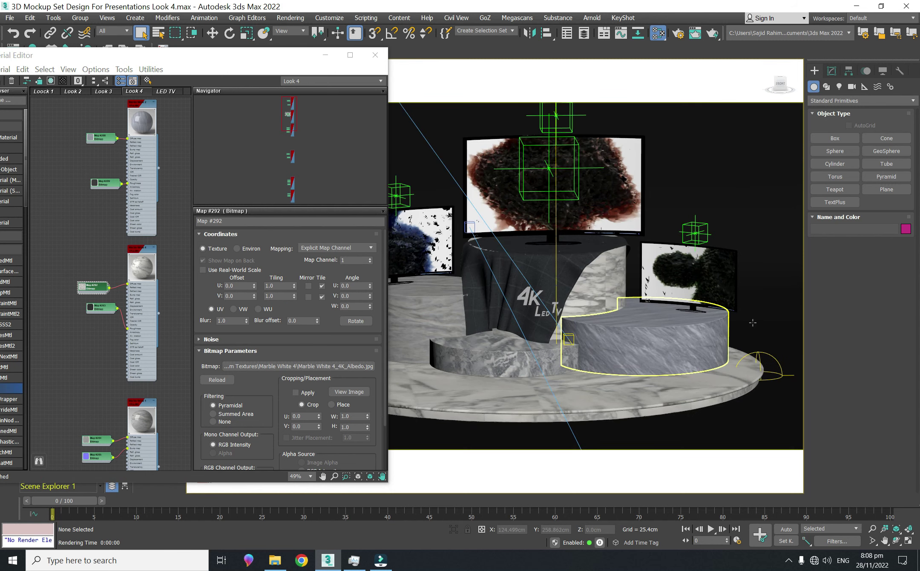
click(833, 70)
click(609, 277)
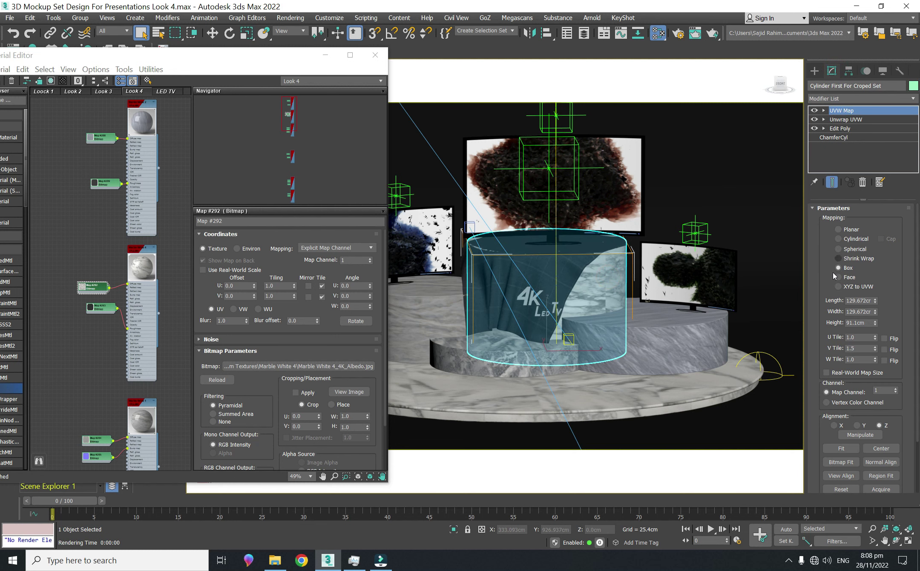
scroll(577, 302, up, 3)
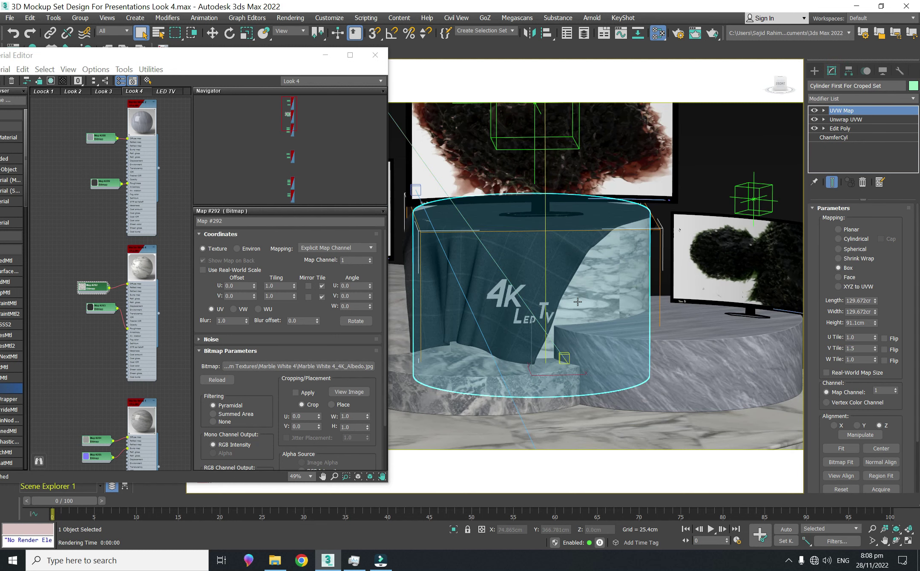
click(857, 239)
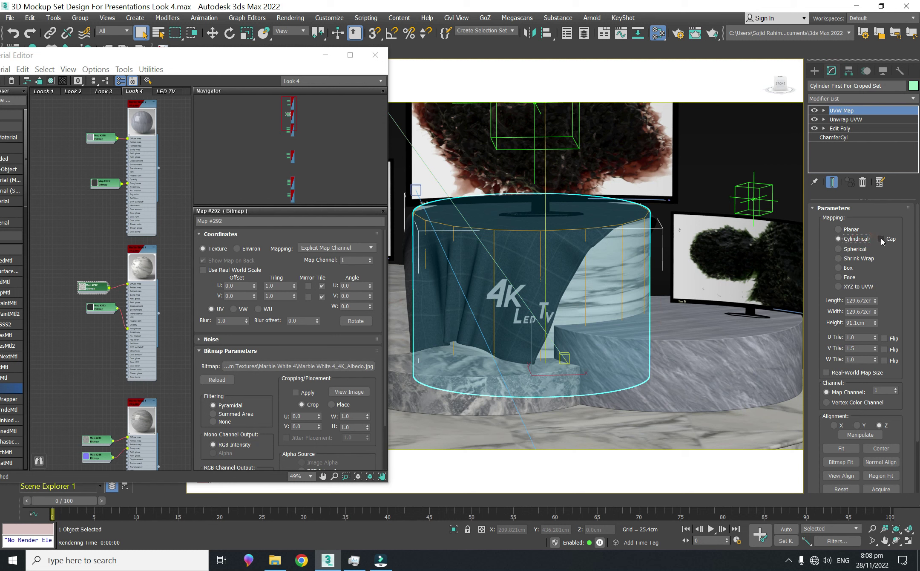
click(882, 240)
Set the U tiling of Marble White 4's albedo bitmap to 4 and its V tiling to 1.
drag(296, 287, 296, 275)
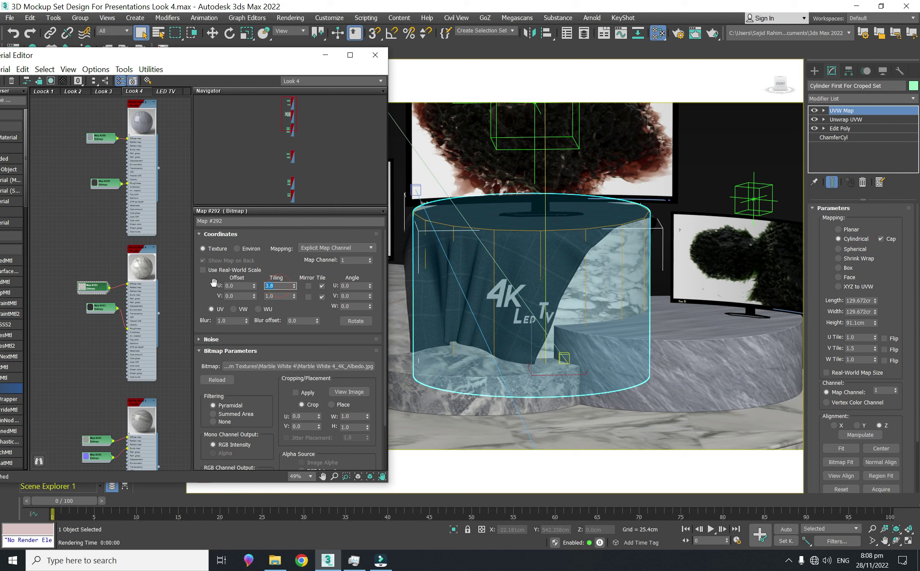
drag(294, 296, 218, 295)
text(2)
key(Return)
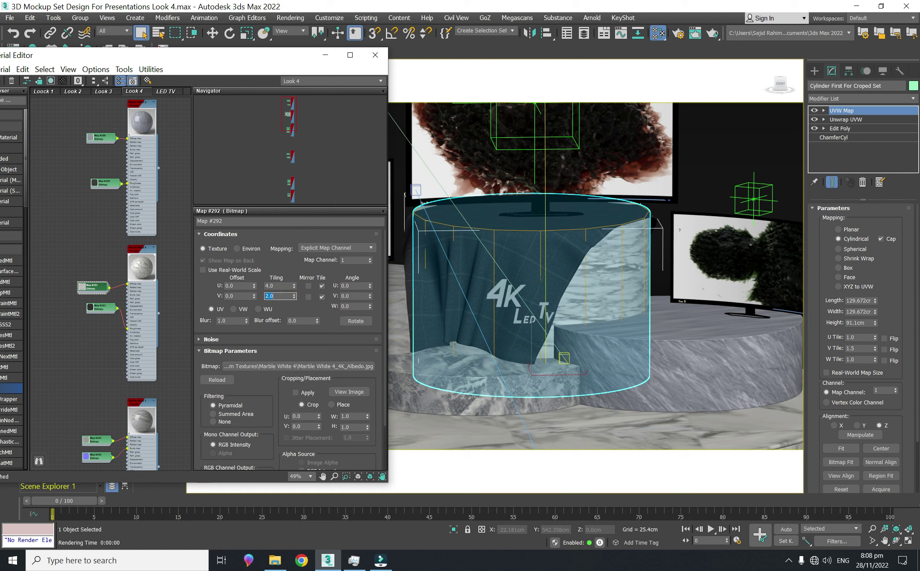
text(1)
key(Return)
Add a UVW Map modifier to Croped Cylinder 2nd with cylindrical mapping and Cap enabled.
middle_drag(140, 300, 125, 355)
middle_drag(569, 367, 792, 367)
click(525, 313)
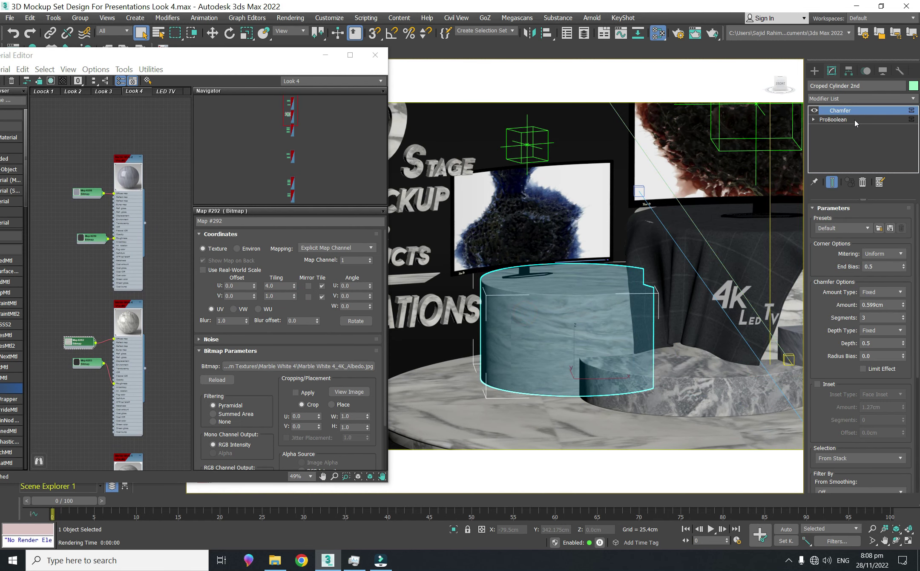
click(842, 101)
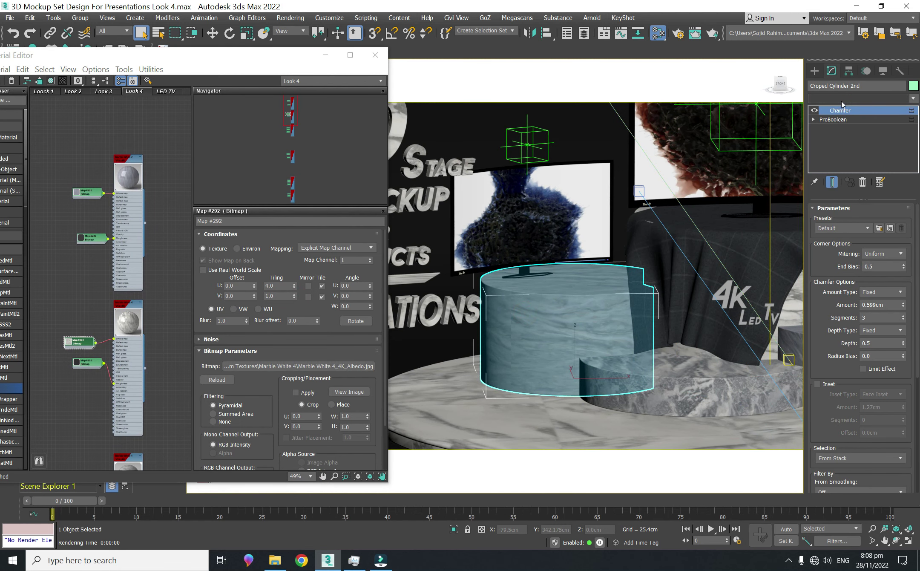
text(u)
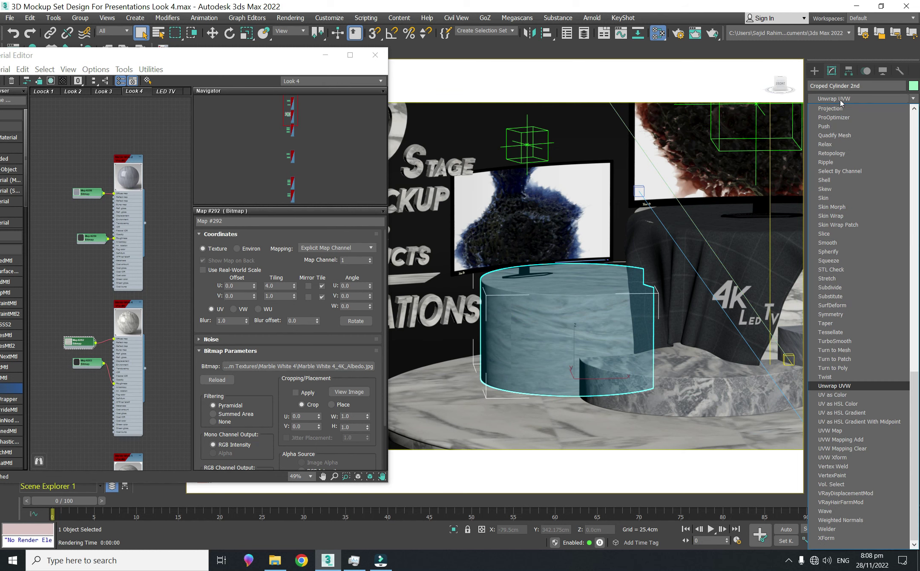
click(843, 431)
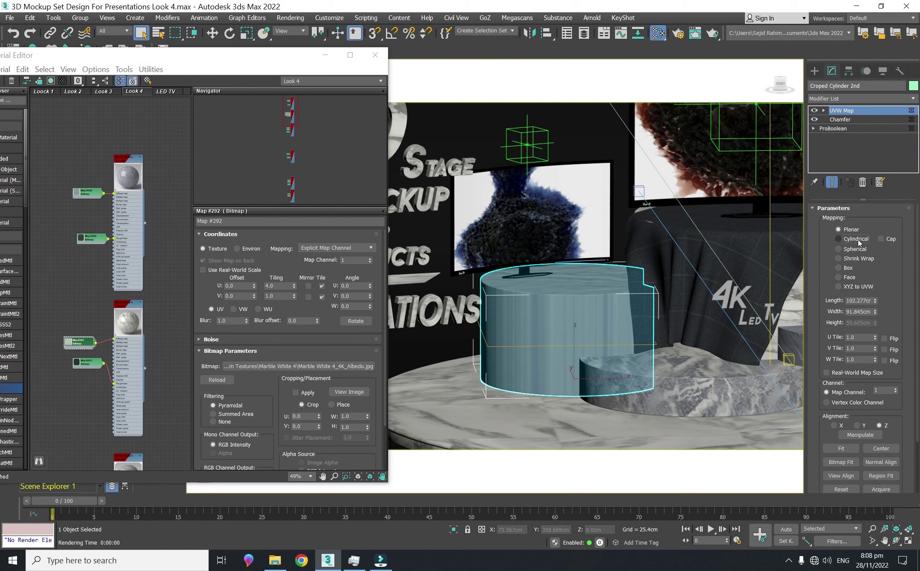
click(839, 239)
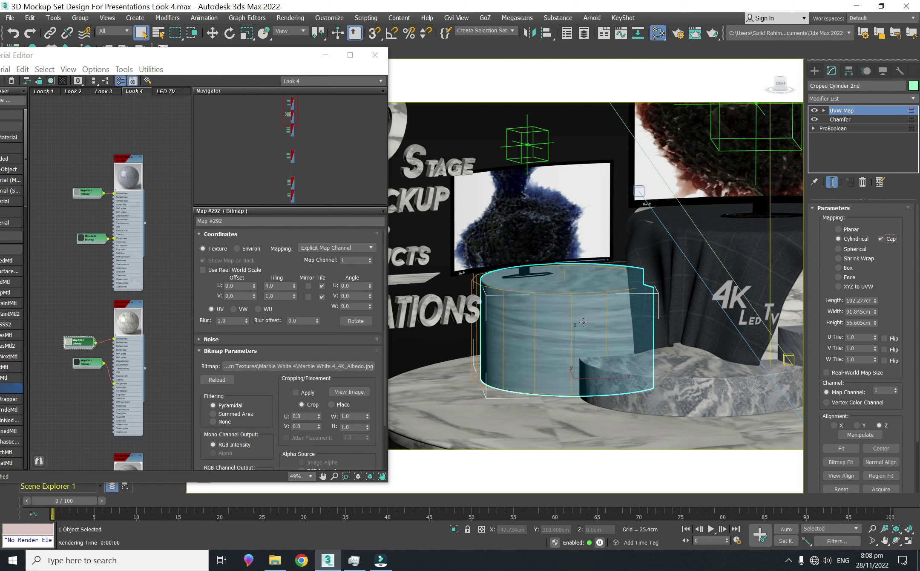
Temporarily disconnect Marble White 2's albedo map from its diffuse input to check whether the selected cylinder uses it.
scroll(102, 173, up, 4)
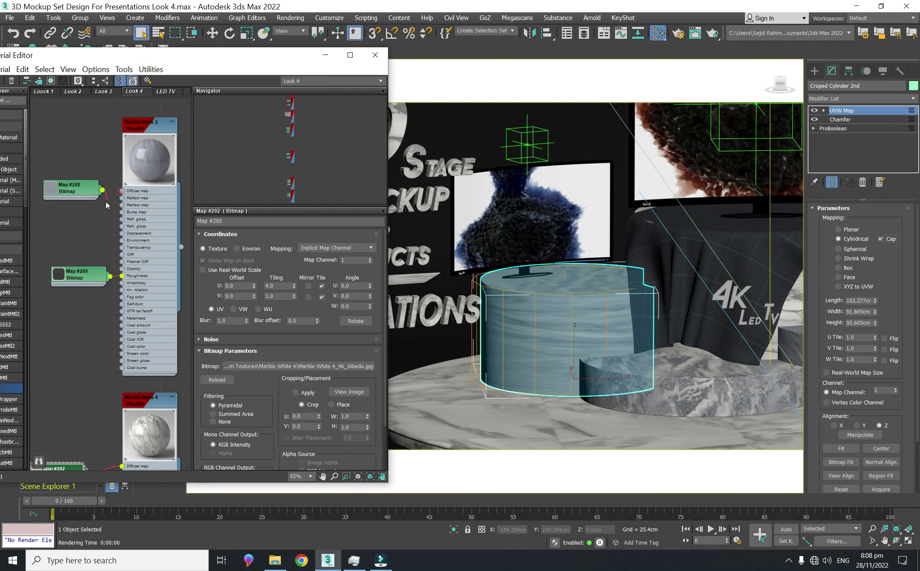
drag(102, 190, 122, 190)
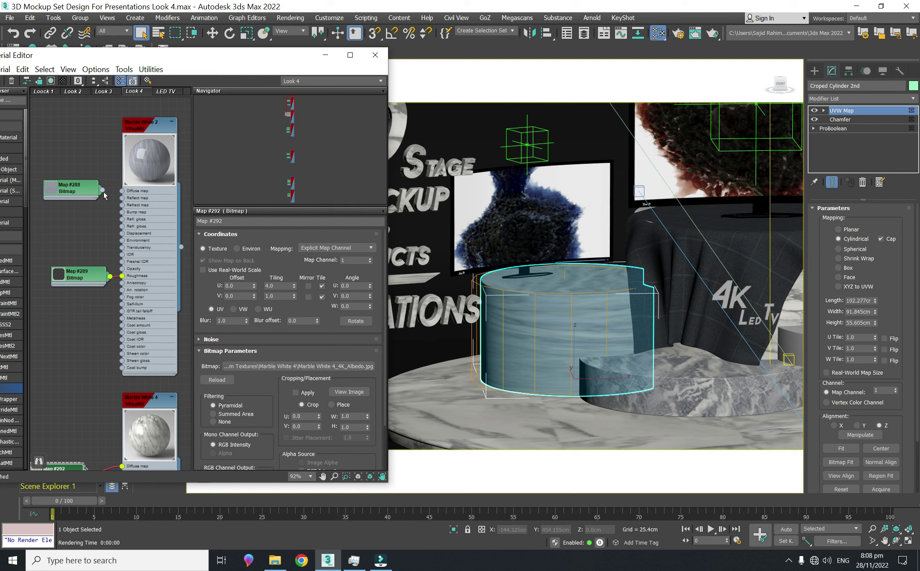
scroll(150, 269, down, 2)
Briefly disconnect and reconnect Marble White 1's albedo map at its diffuse input to check whether the selected cylinder uses it.
middle_drag(156, 295, 151, 181)
middle_drag(156, 379, 156, 201)
middle_drag(144, 353, 140, 239)
mouse_move(110, 229)
mouse_down()
mouse_move(121, 233)
mouse_move(94, 234)
mouse_up()
click(97, 218)
double_click(95, 237)
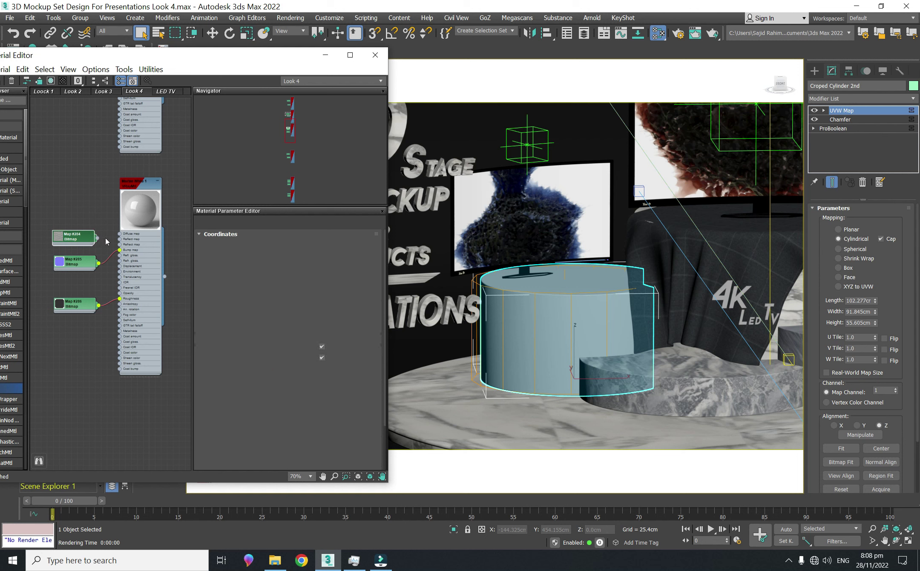
key(ctrl+z)
click(70, 188)
drag(98, 239, 120, 234)
Set the U tiling of Marble White 1's albedo bitmap to 7.
scroll(95, 228, up, 2)
scroll(577, 340, up, 3)
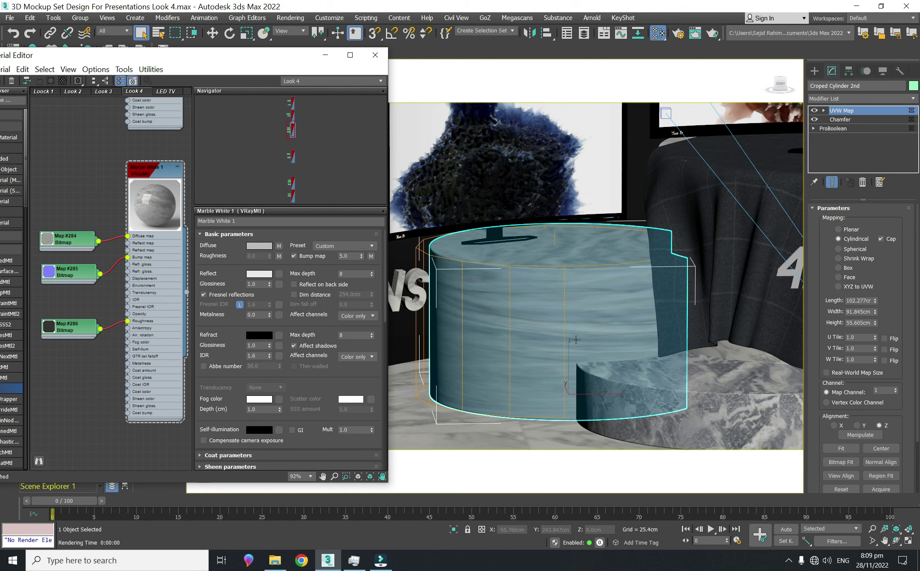
scroll(577, 339, up, 2)
double_click(68, 240)
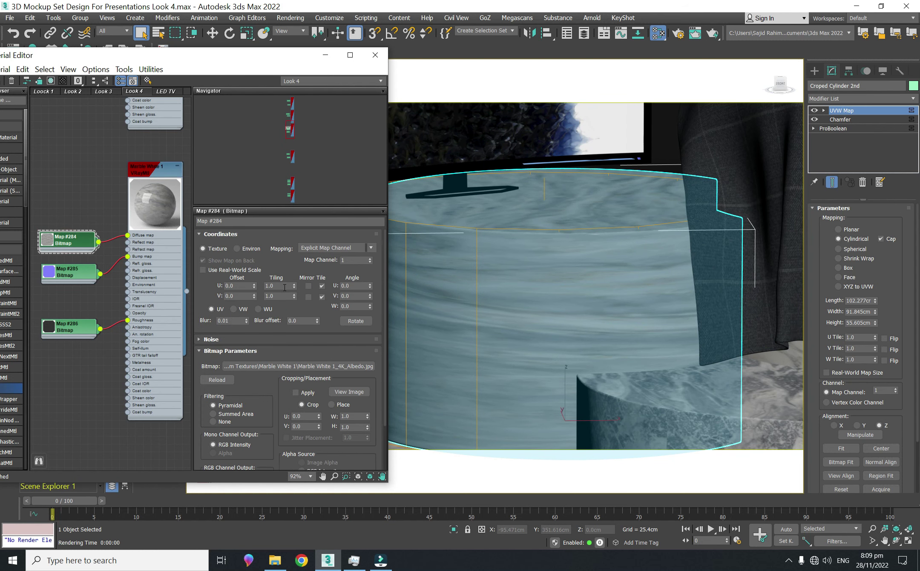
drag(294, 286, 295, 263)
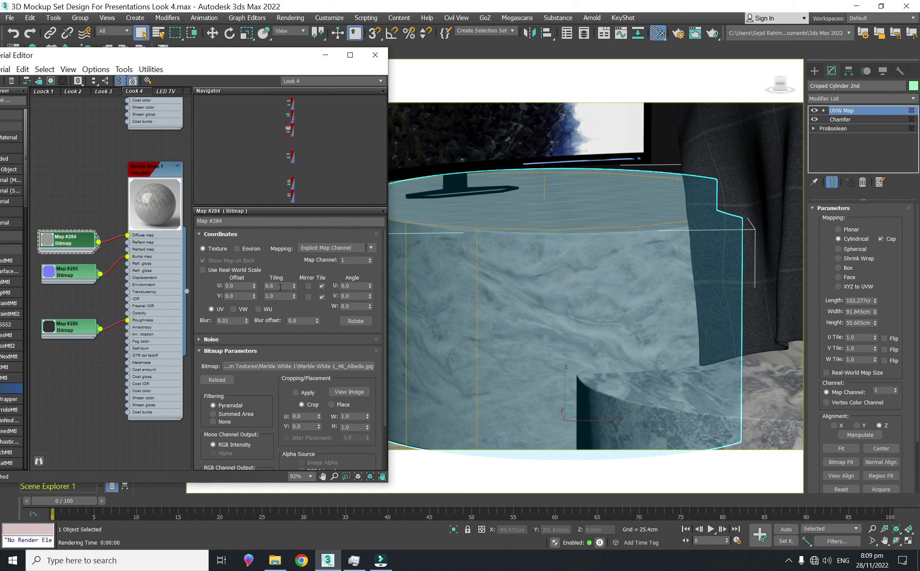
text(7)
key(Return)
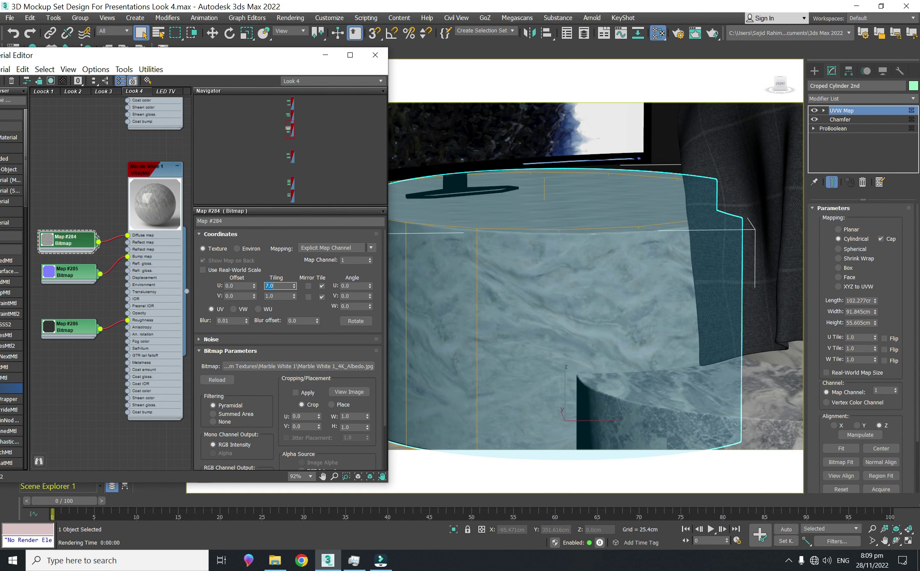
Add a UVW Map modifier to the low curved slab, Croped Cylinder 4Th, with cylindrical mapping and Cap enabled.
scroll(691, 265, down, 5)
middle_drag(691, 265, 629, 254)
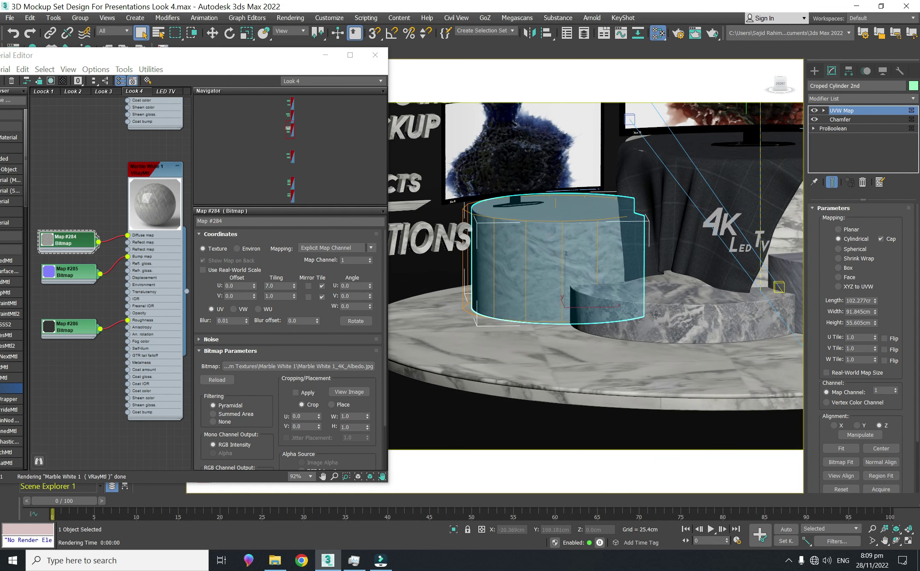
click(682, 315)
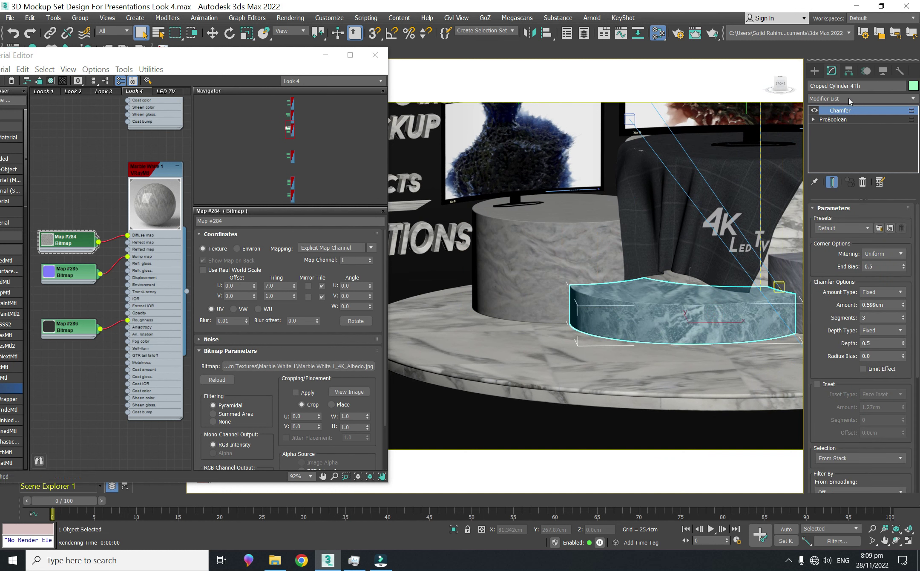
click(849, 99)
key(u)
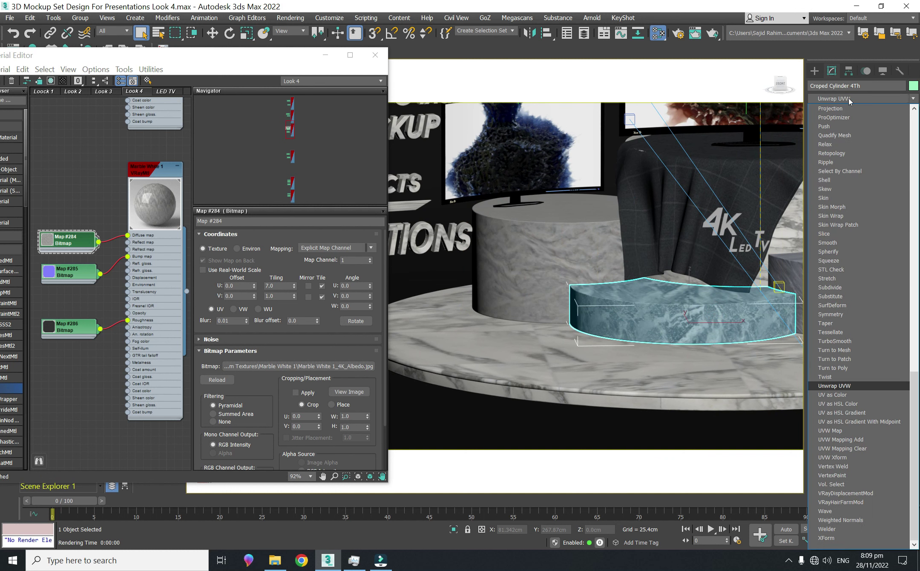
click(849, 429)
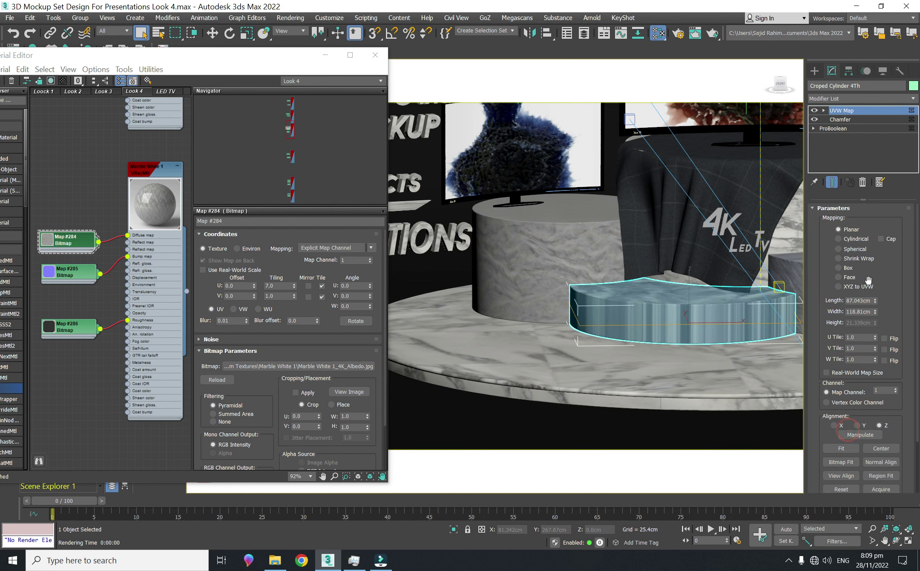
click(838, 239)
click(881, 238)
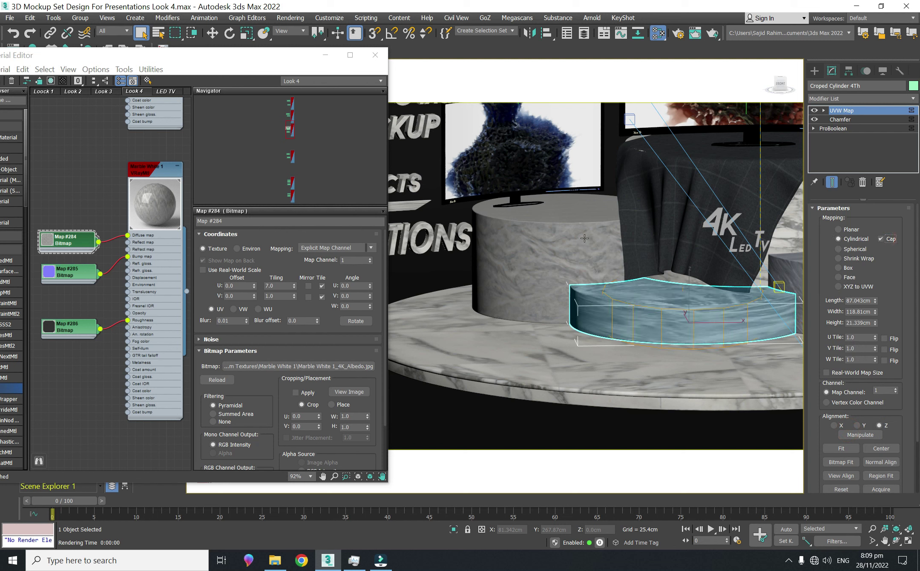
Briefly disconnect and reconnect Marble White 3's albedo map at its diffuse input to check whether the curved slab uses it.
middle_drag(174, 420, 144, 272)
scroll(144, 271, down, 3)
middle_drag(148, 314, 149, 226)
middle_drag(148, 353, 144, 236)
scroll(103, 253, up, 3)
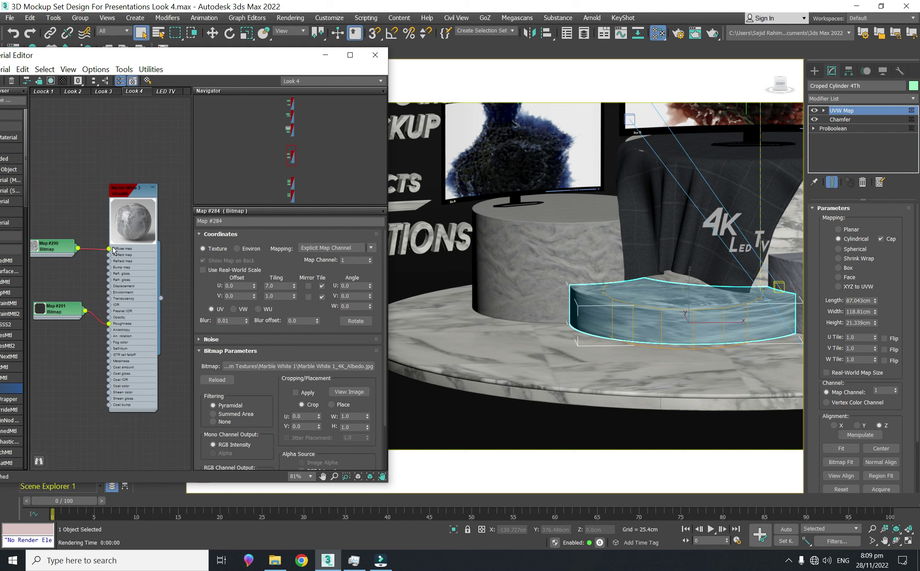
mouse_move(101, 260)
mouse_down()
mouse_move(94, 264)
mouse_move(87, 248)
mouse_up()
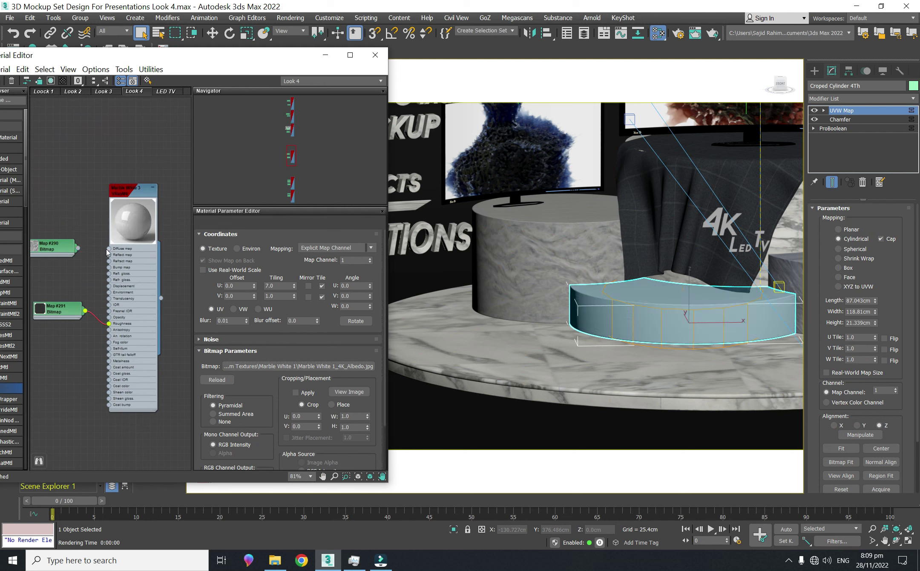
click(108, 252)
click(110, 249)
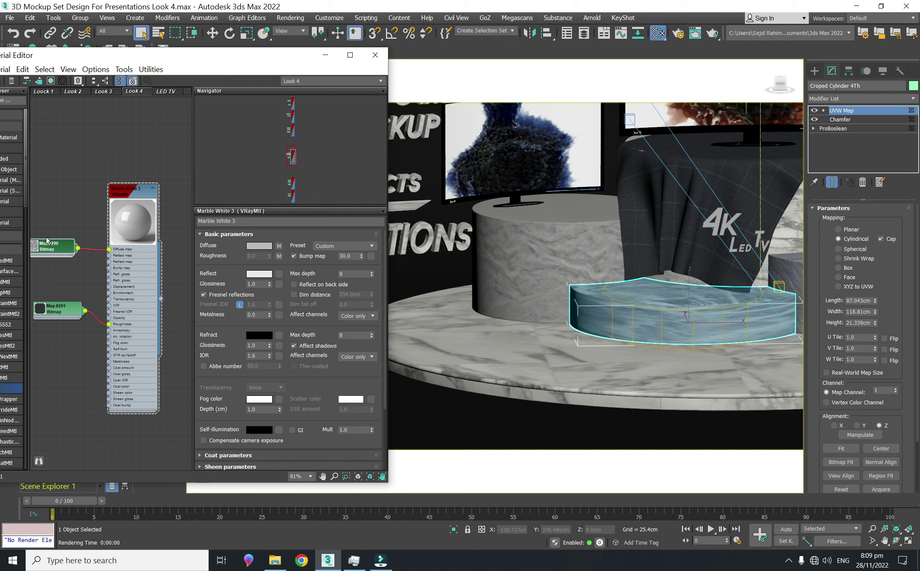
Set the U tiling of Marble White 3's albedo bitmap to 3.5.
drag(67, 254, 77, 255)
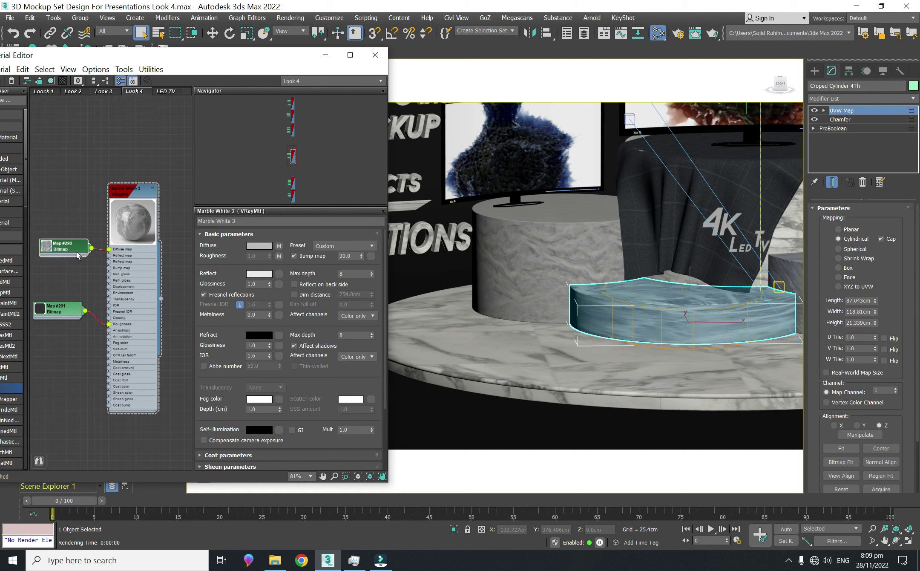
click(65, 255)
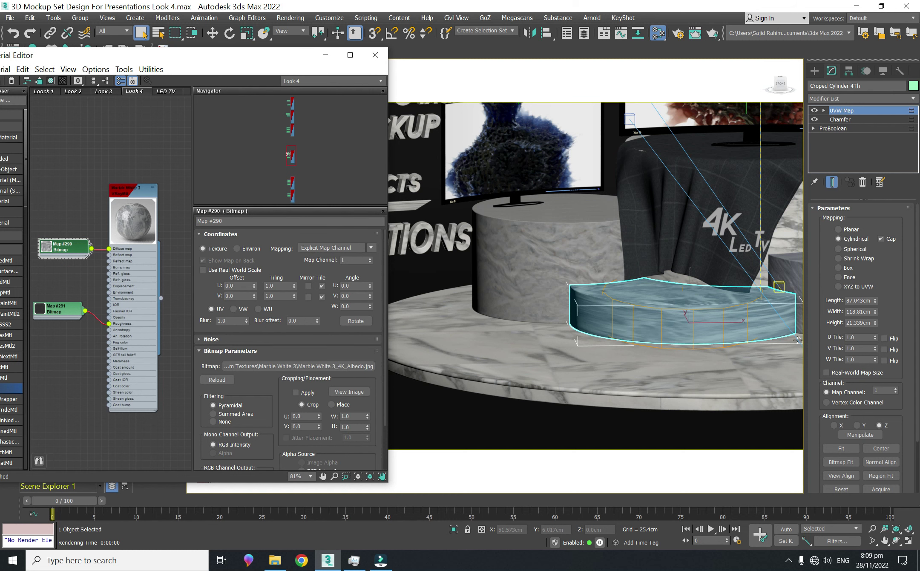
scroll(743, 337, up, 2)
middle_drag(737, 337, 652, 343)
drag(295, 287, 296, 275)
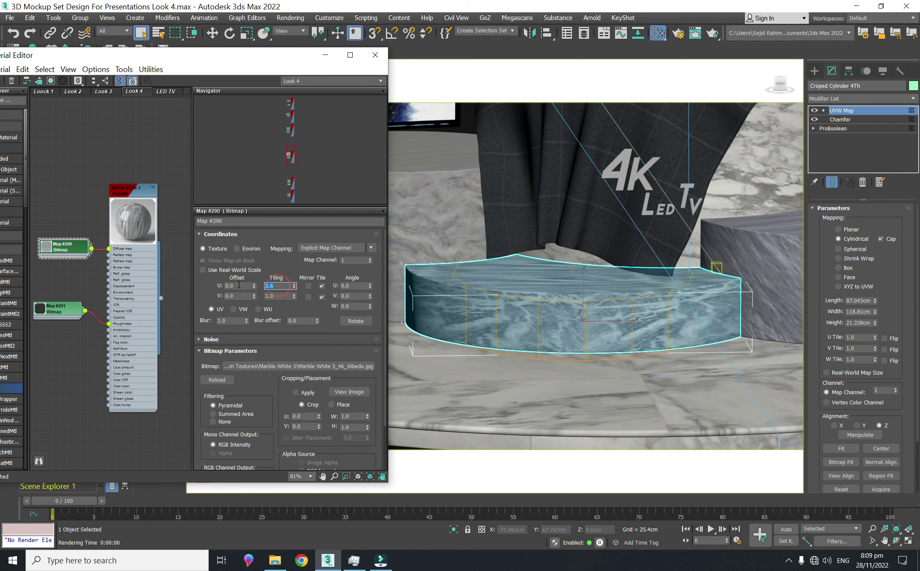
key(Return)
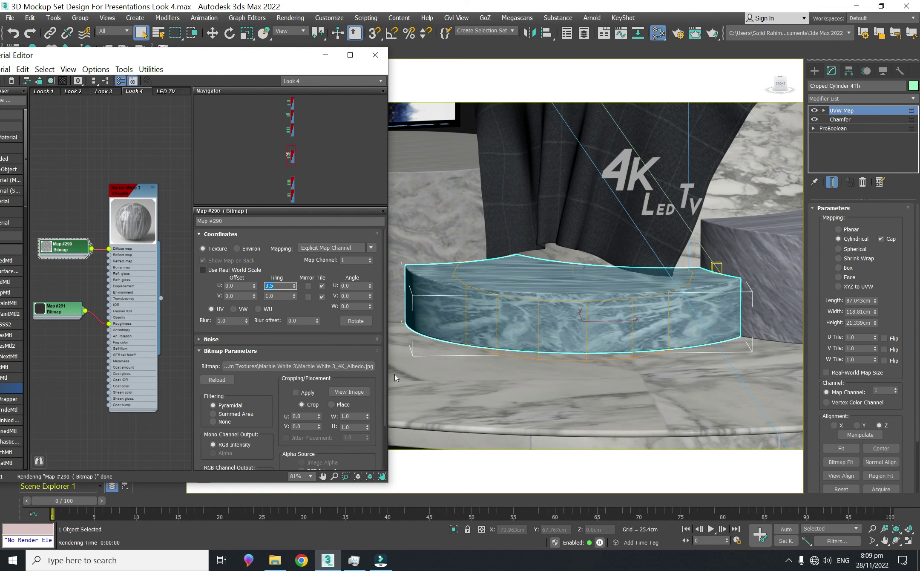
Examine the marble texture on the low curved slab from a distance and up close.
scroll(602, 333, down, 8)
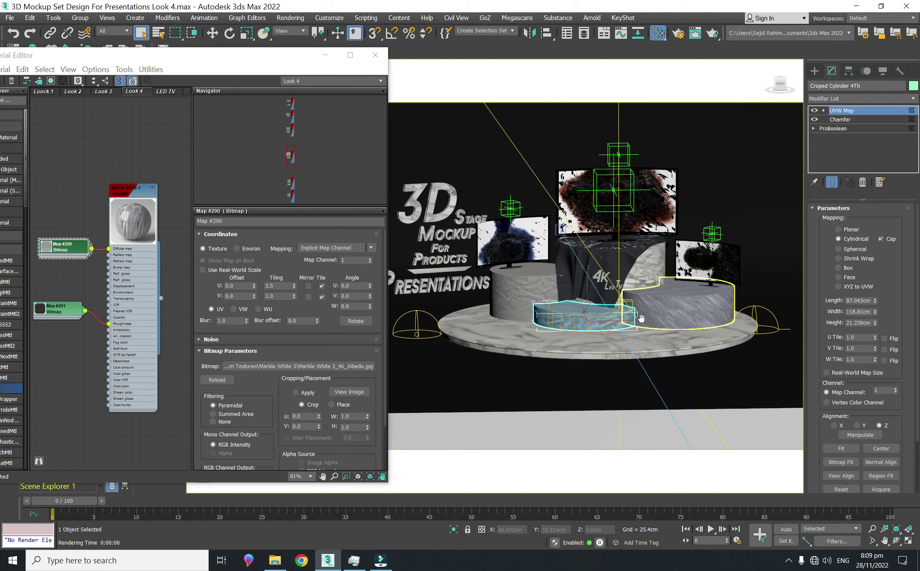
scroll(575, 320, up, 6)
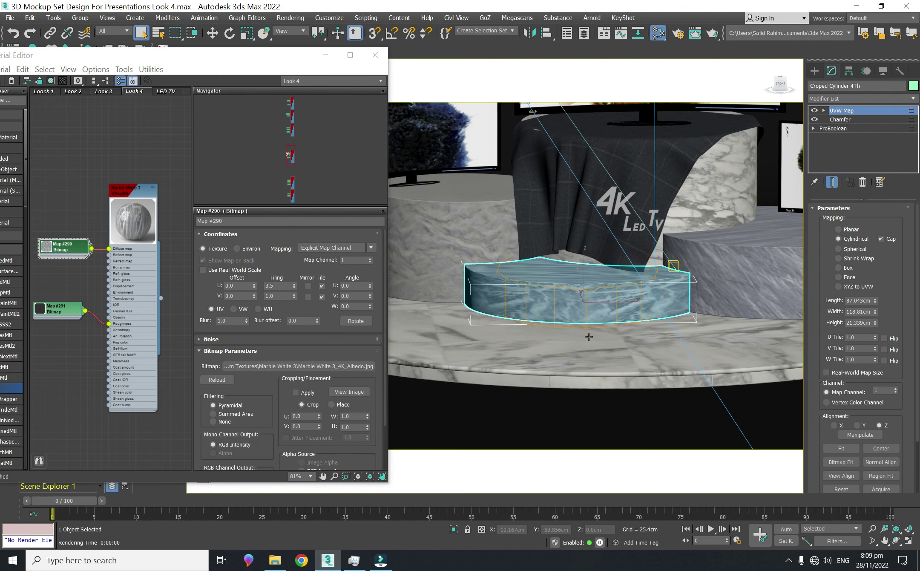
scroll(589, 337, up, 3)
middle_drag(596, 293, 763, 319)
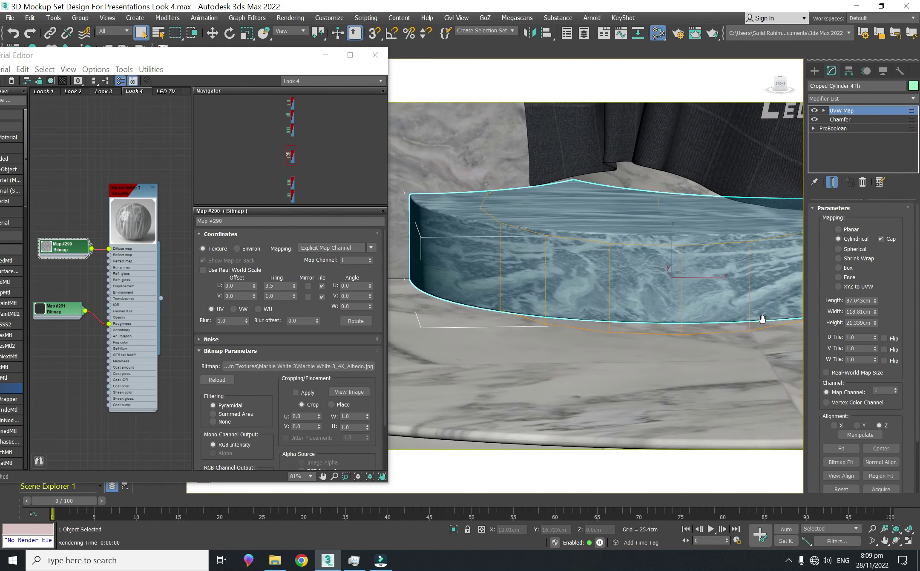
click(849, 451)
middle_drag(646, 303, 572, 321)
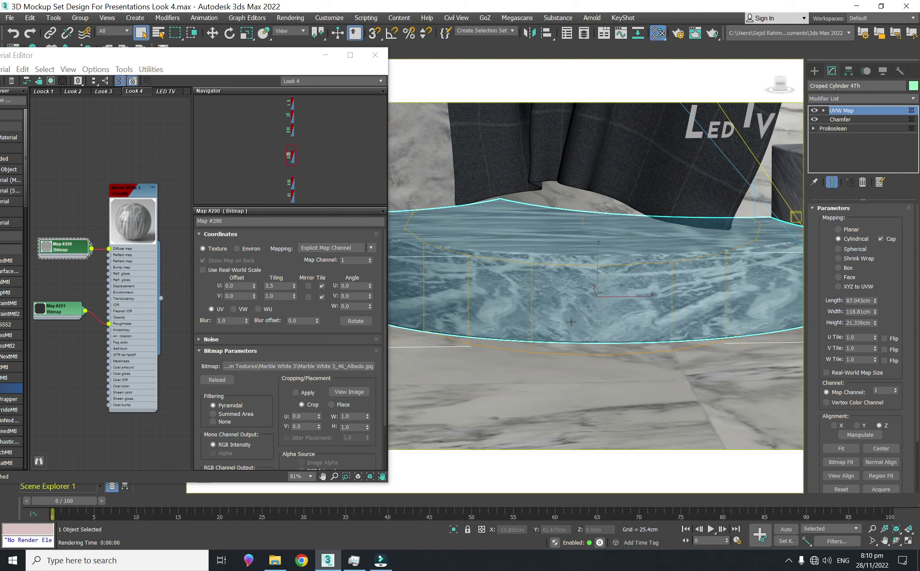
scroll(617, 334, down, 2)
Select Croped Cylinder 3rd and examine the marble texture on it and the surrounding cylinders from several angles.
middle_drag(789, 268, 699, 278)
click(699, 279)
click(699, 278)
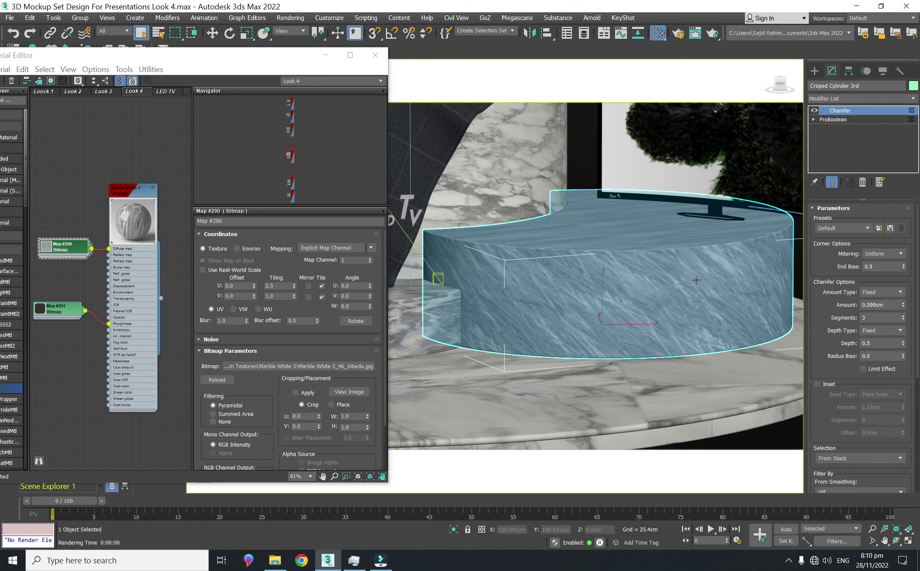
alt+middle_drag(658, 304, 646, 321)
scroll(561, 247, down, 2)
scroll(611, 294, up, 4)
scroll(611, 294, down, 6)
scroll(484, 341, up, 5)
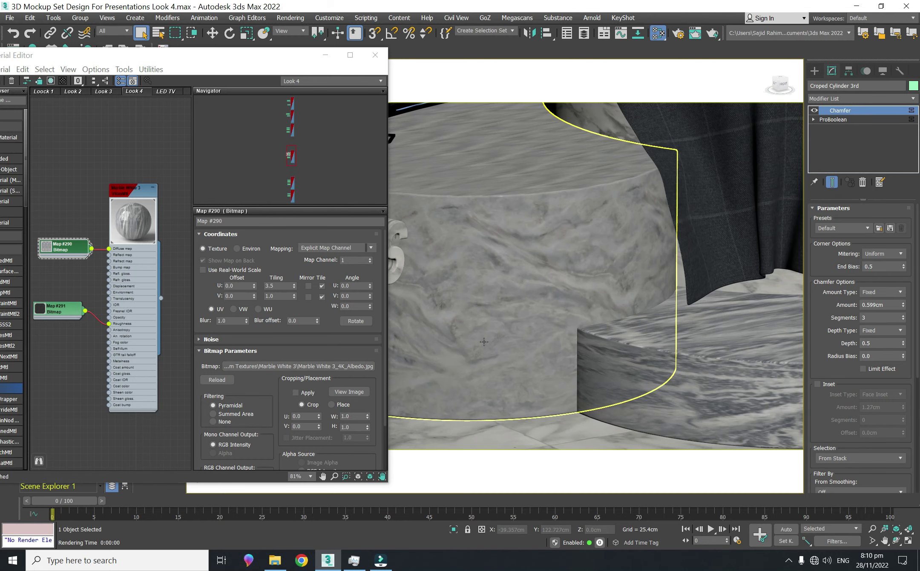
scroll(484, 342, down, 5)
alt+middle_drag(503, 337, 585, 318)
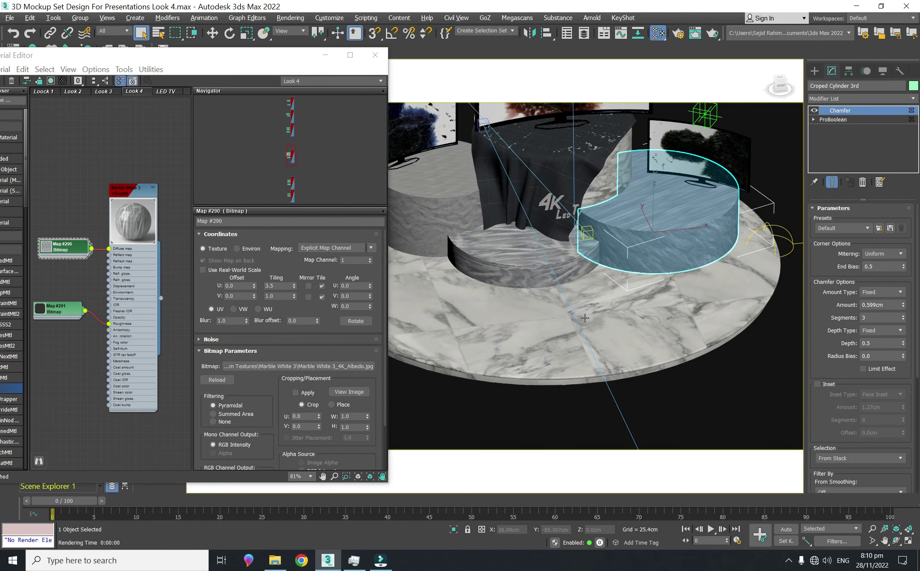
scroll(227, 302, down, 1)
Set the U and V tiling of Marble White Tile's albedo bitmap to 3.
scroll(166, 264, down, 6)
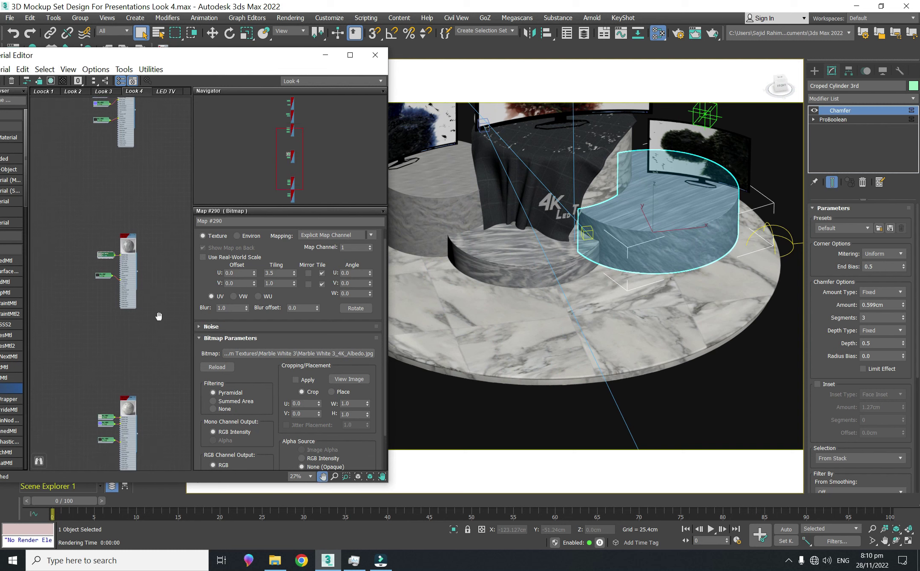
scroll(123, 305, up, 5)
click(143, 306)
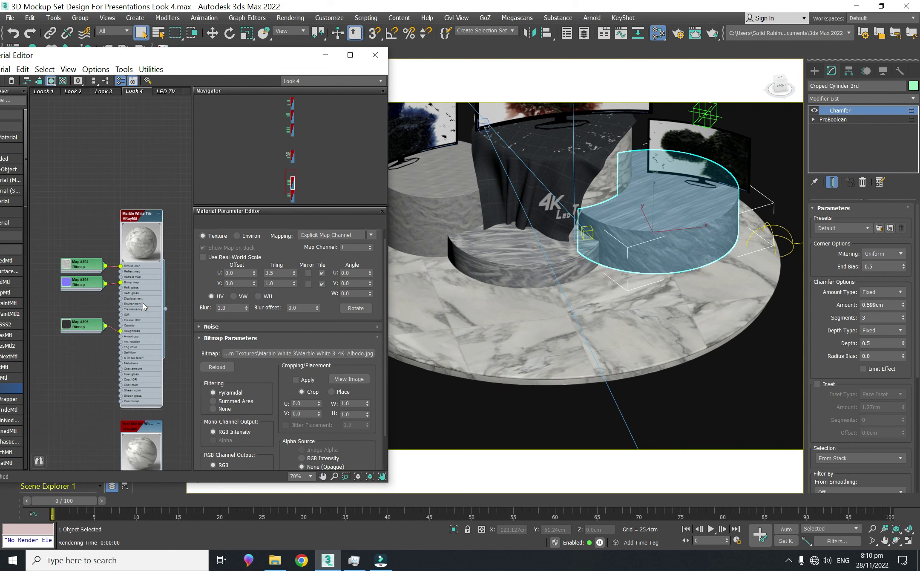
double_click(145, 307)
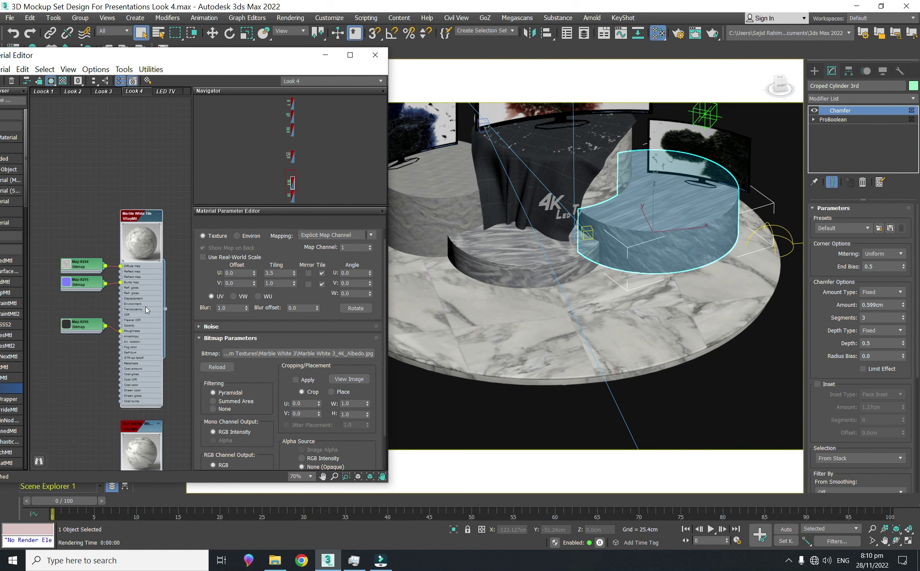
double_click(83, 267)
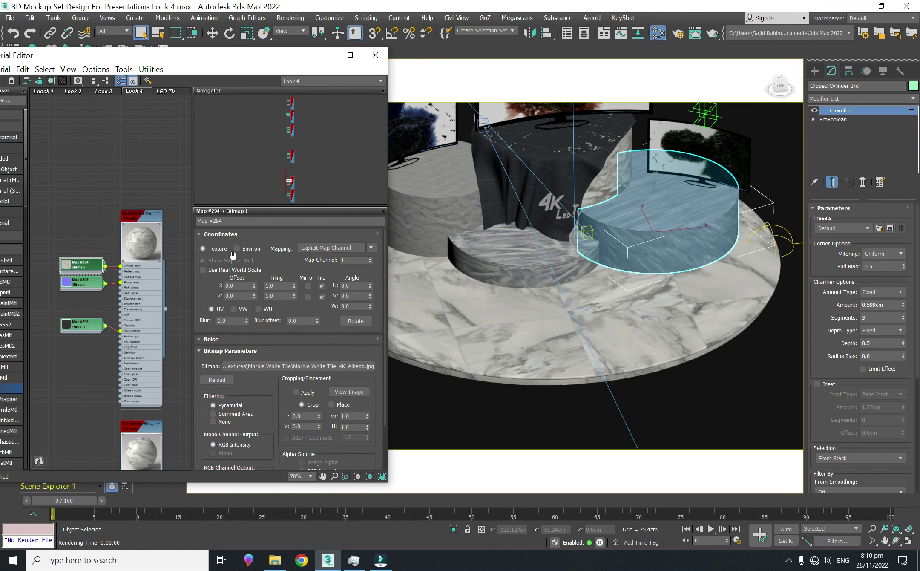
click(90, 267)
click(275, 296)
text(3)
click(276, 286)
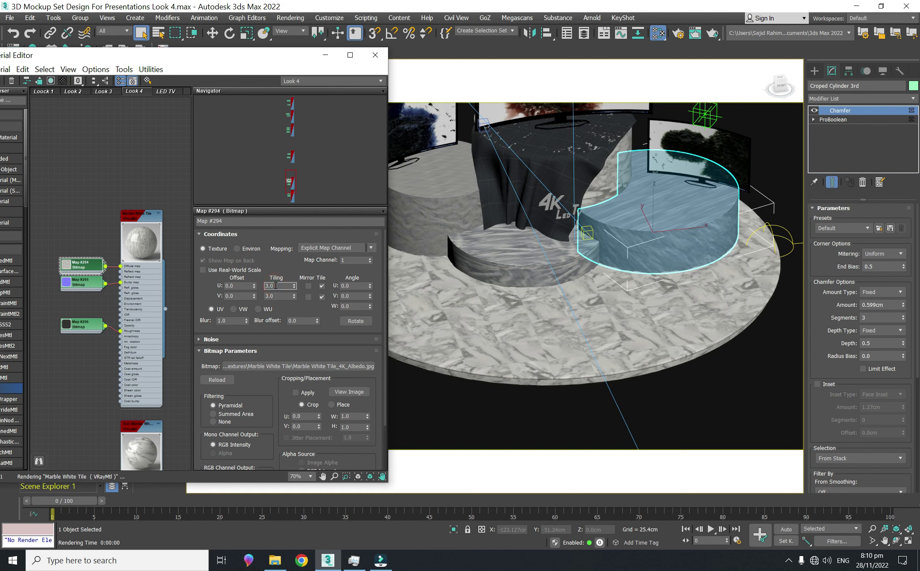
Reduce the U and V tiling of Marble White Tile's albedo bitmap to 2.
double_click(88, 285)
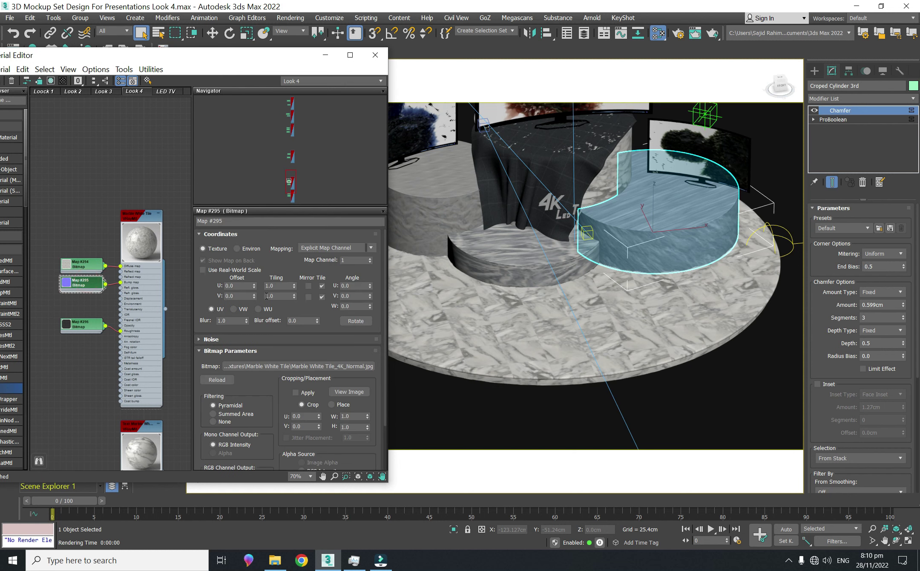
double_click(85, 265)
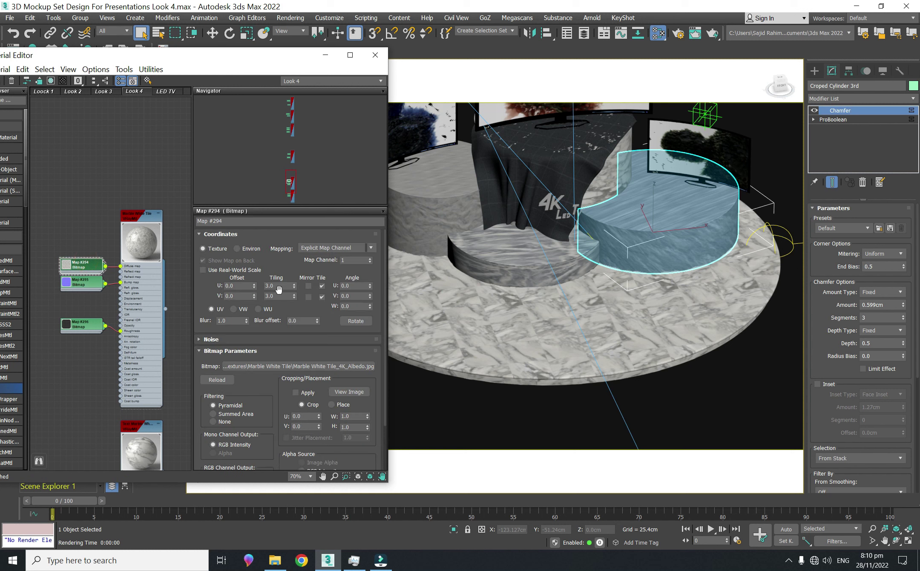
double_click(280, 296)
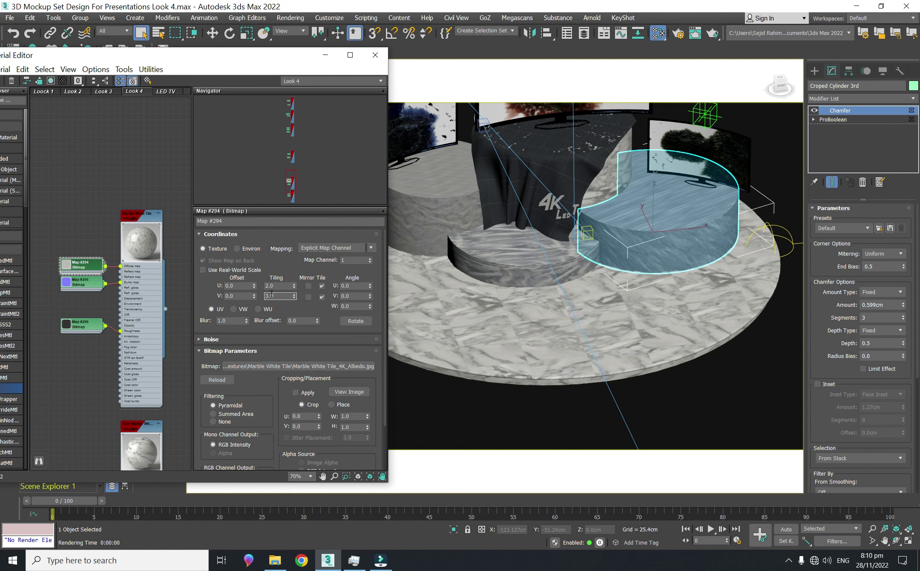
text(2)
Set the U and V tiling of Marble White Tile's albedo bitmap to 2.5.
click(277, 284)
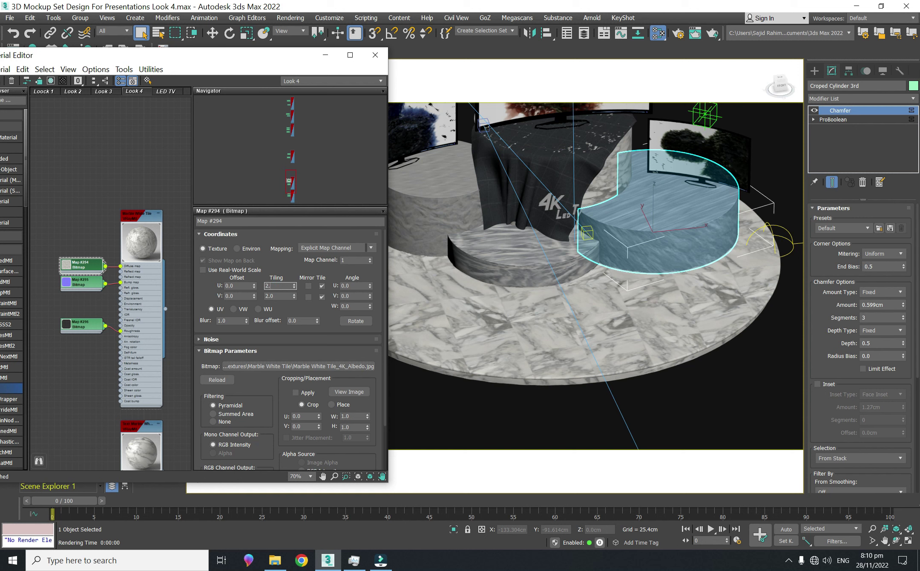
key(Tab)
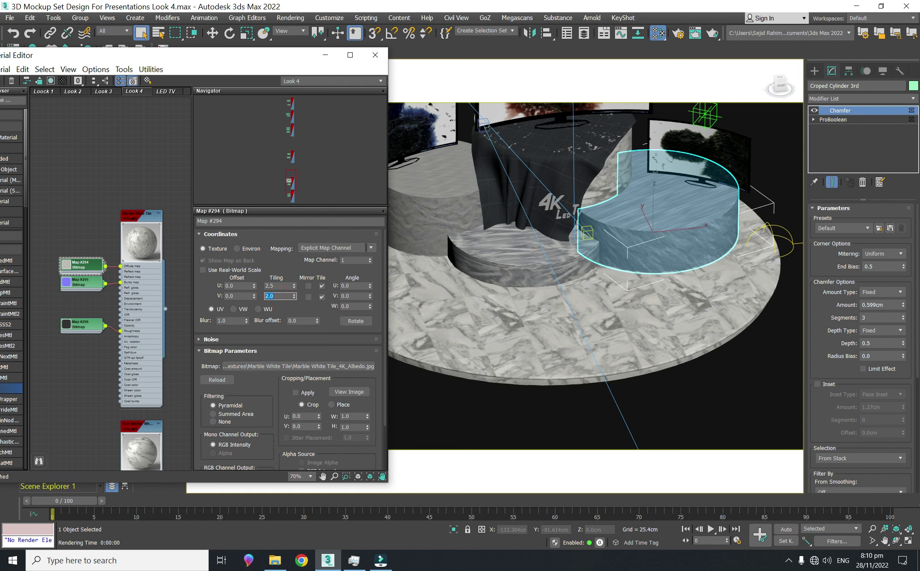
key(Return)
click(283, 286)
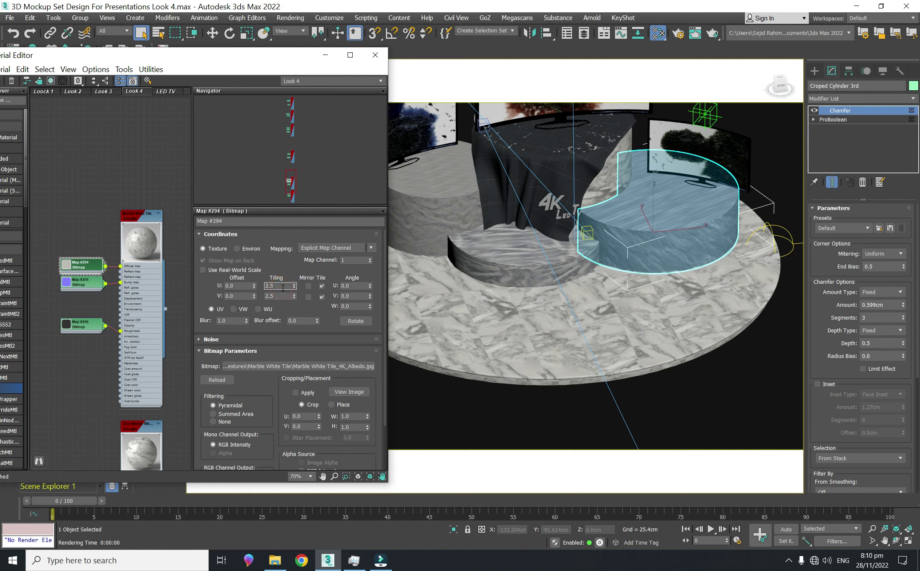
Set the U and V tiling of Marble White Tile's normal and roughness bitmaps to 2.5.
click(91, 288)
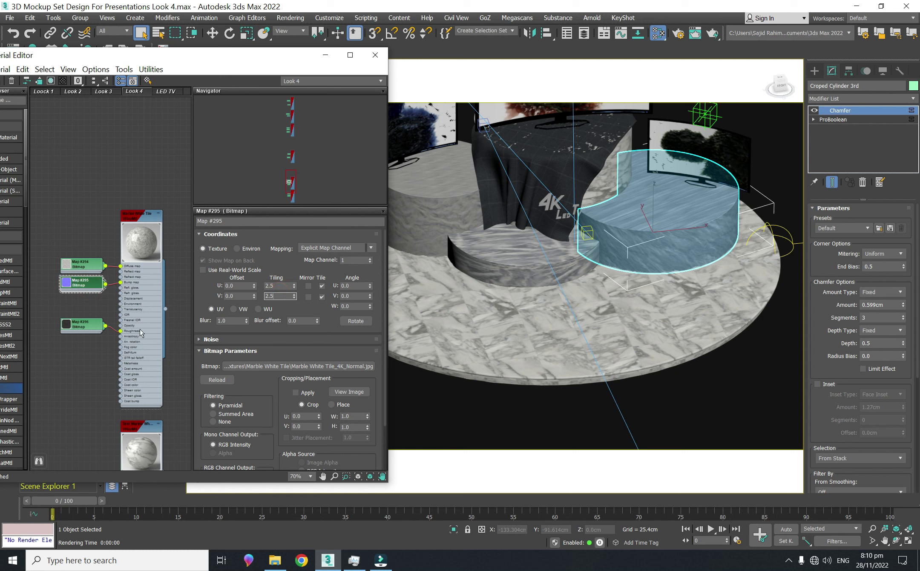
click(80, 324)
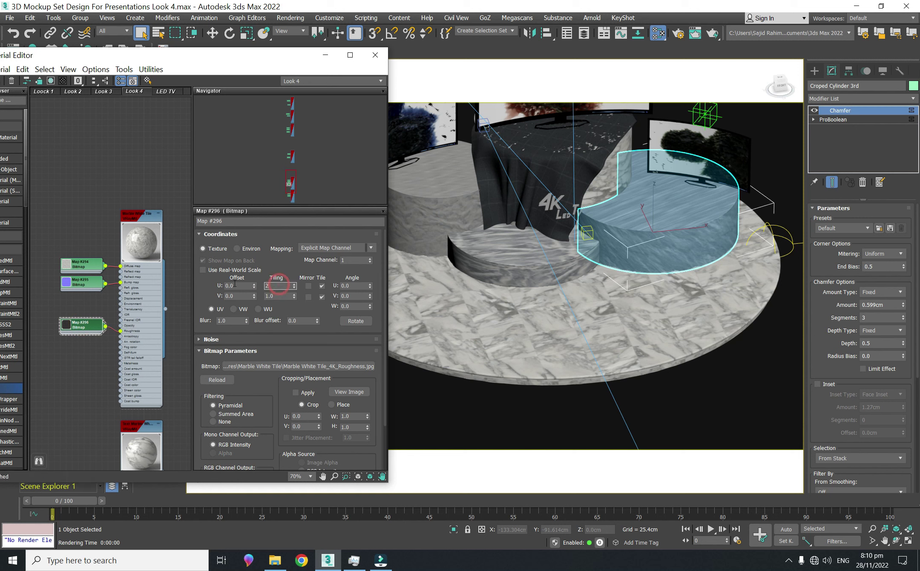
text(2.5)
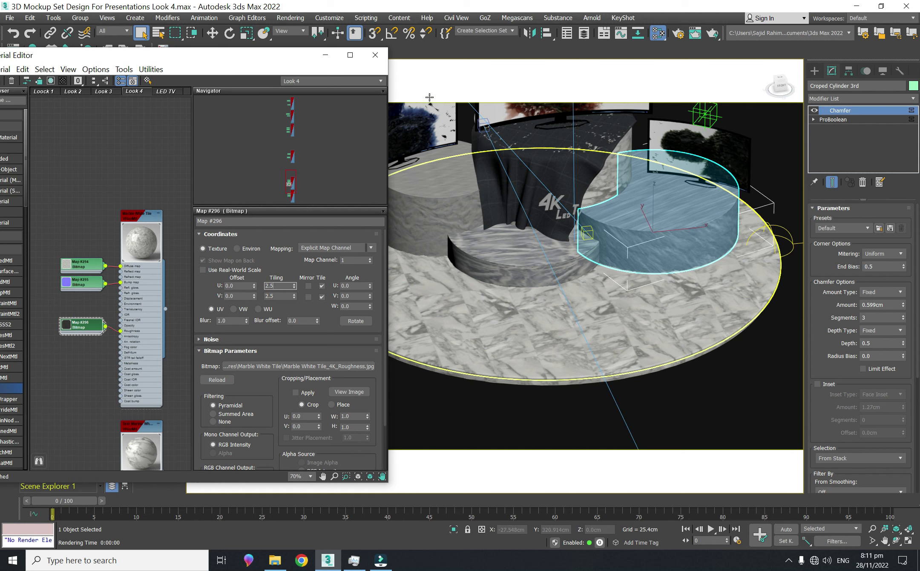
Close the material editor and render the scene through the VRay Cam Front Down camera.
click(375, 55)
middle_drag(659, 301, 611, 342)
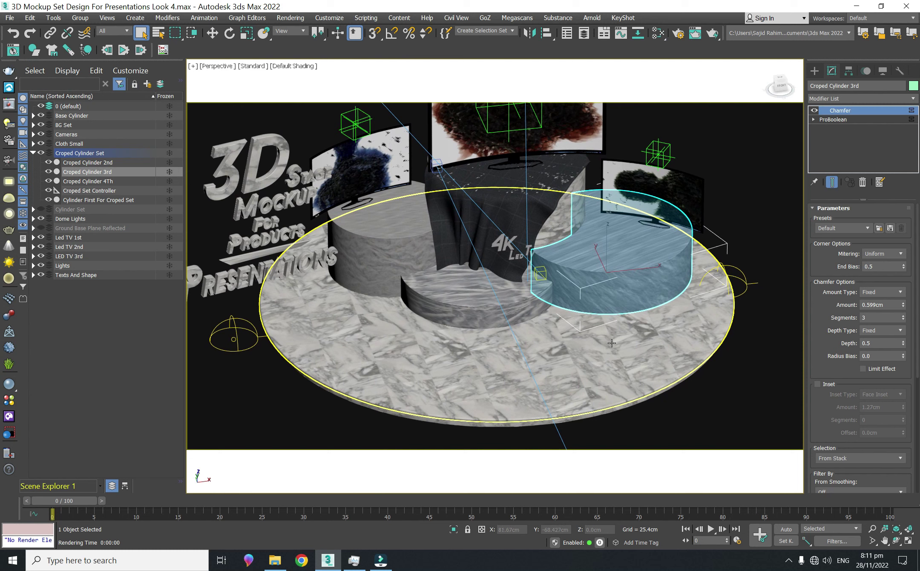
key(c)
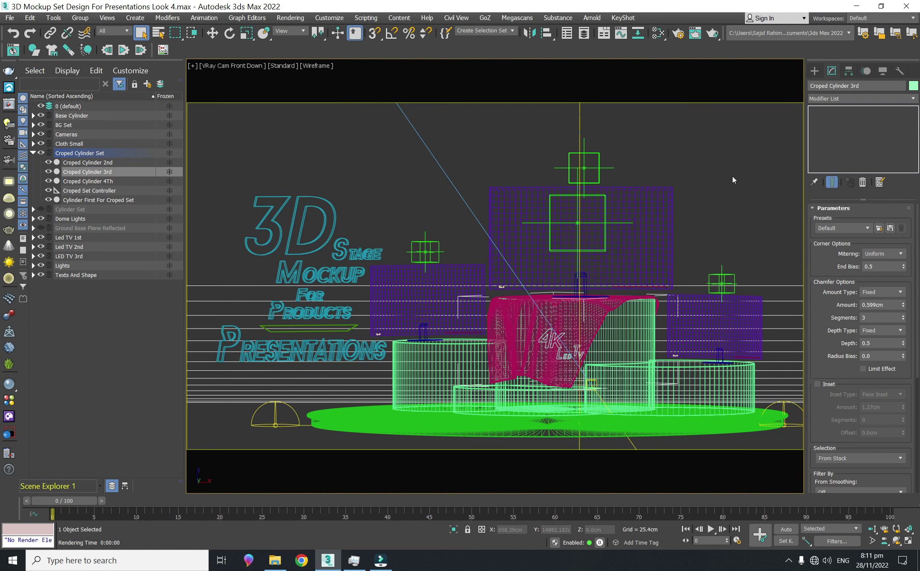
click(745, 178)
click(712, 33)
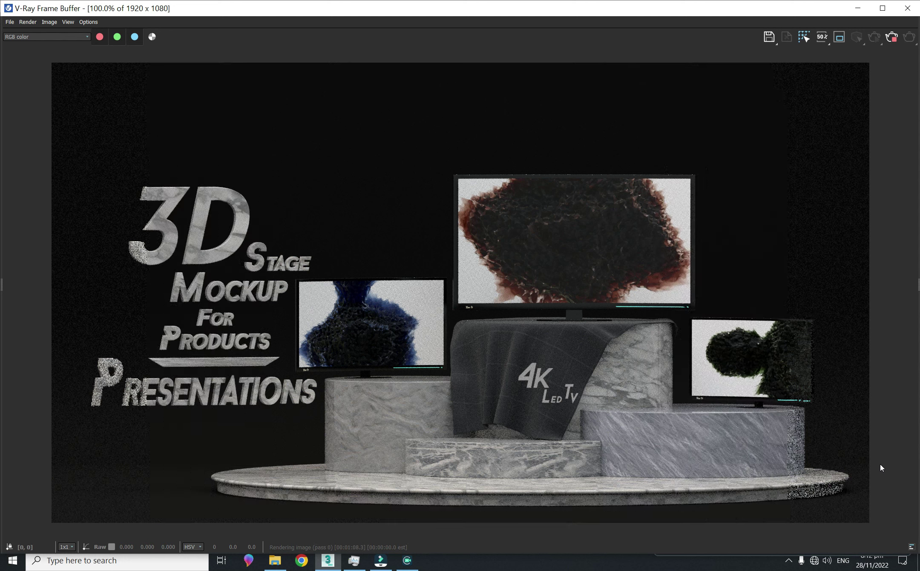
Check the computer's performance in Task Manager during rendering, and stop the render and close its frame buffer.
click(354, 561)
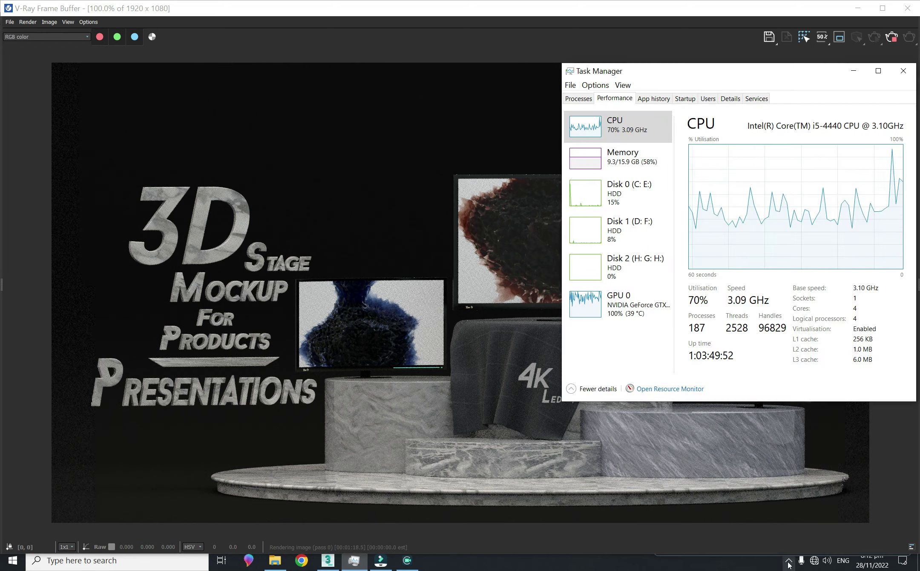
click(853, 71)
click(891, 38)
click(908, 8)
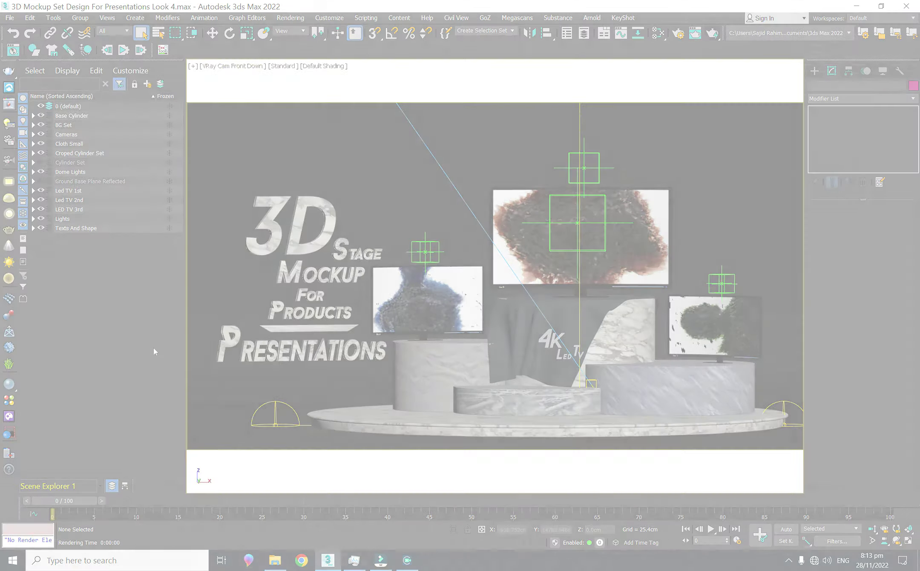